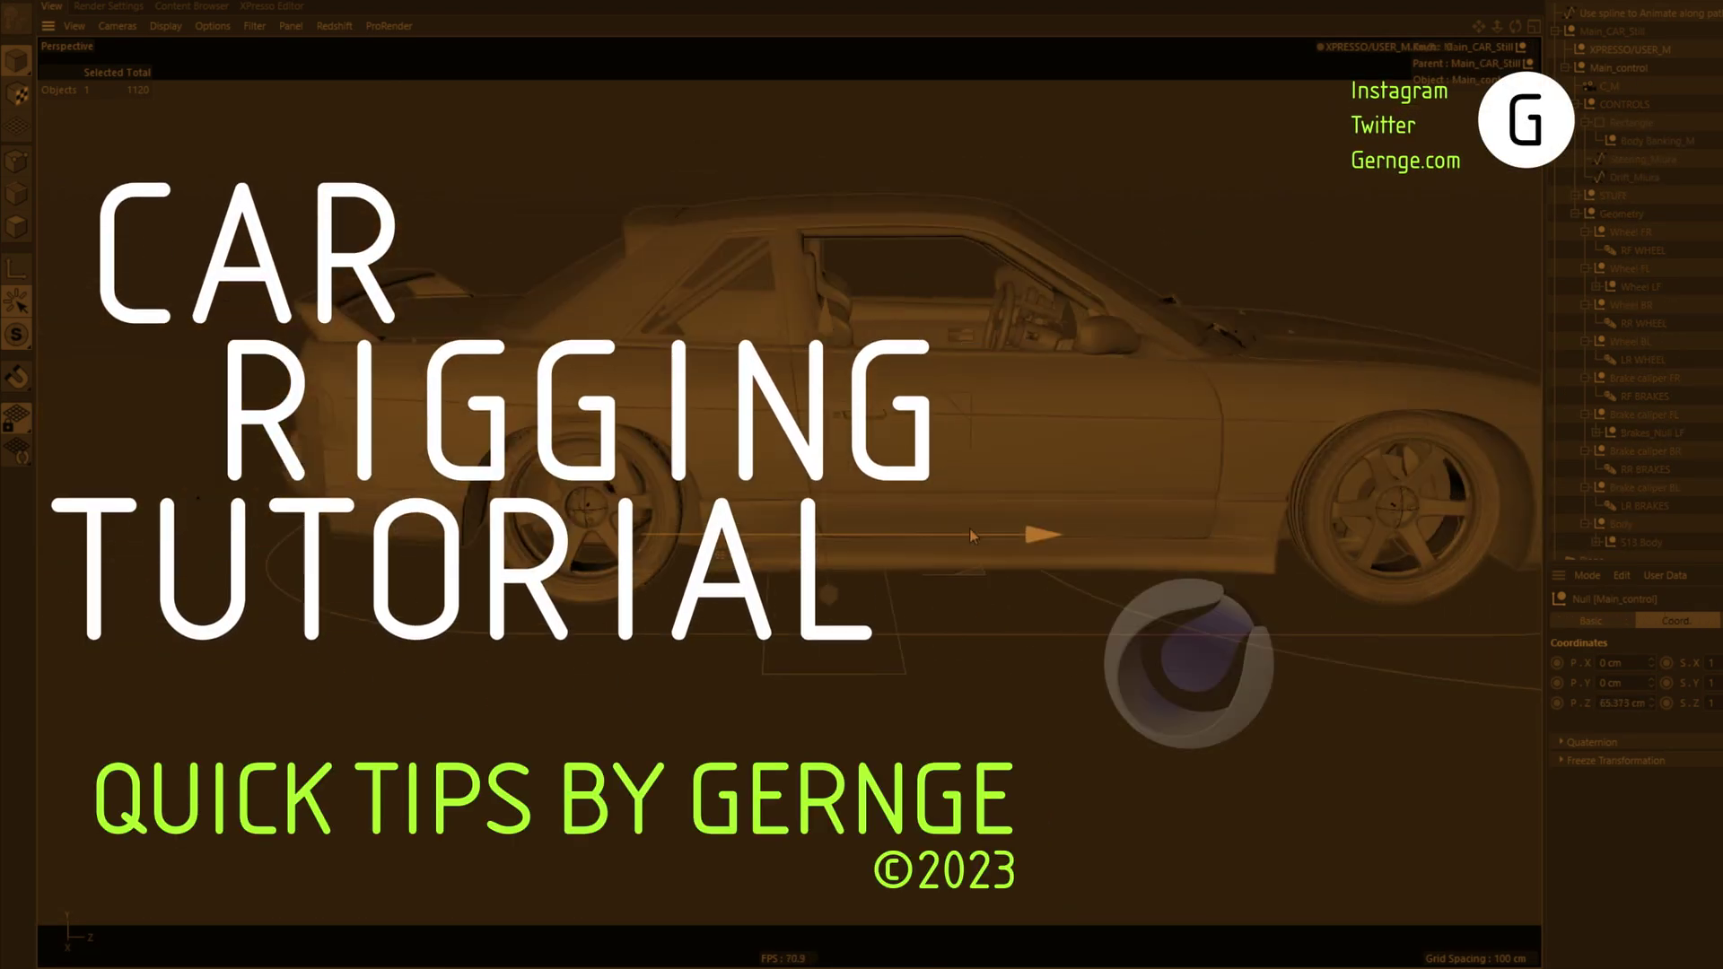
drag(971, 536, 917, 529)
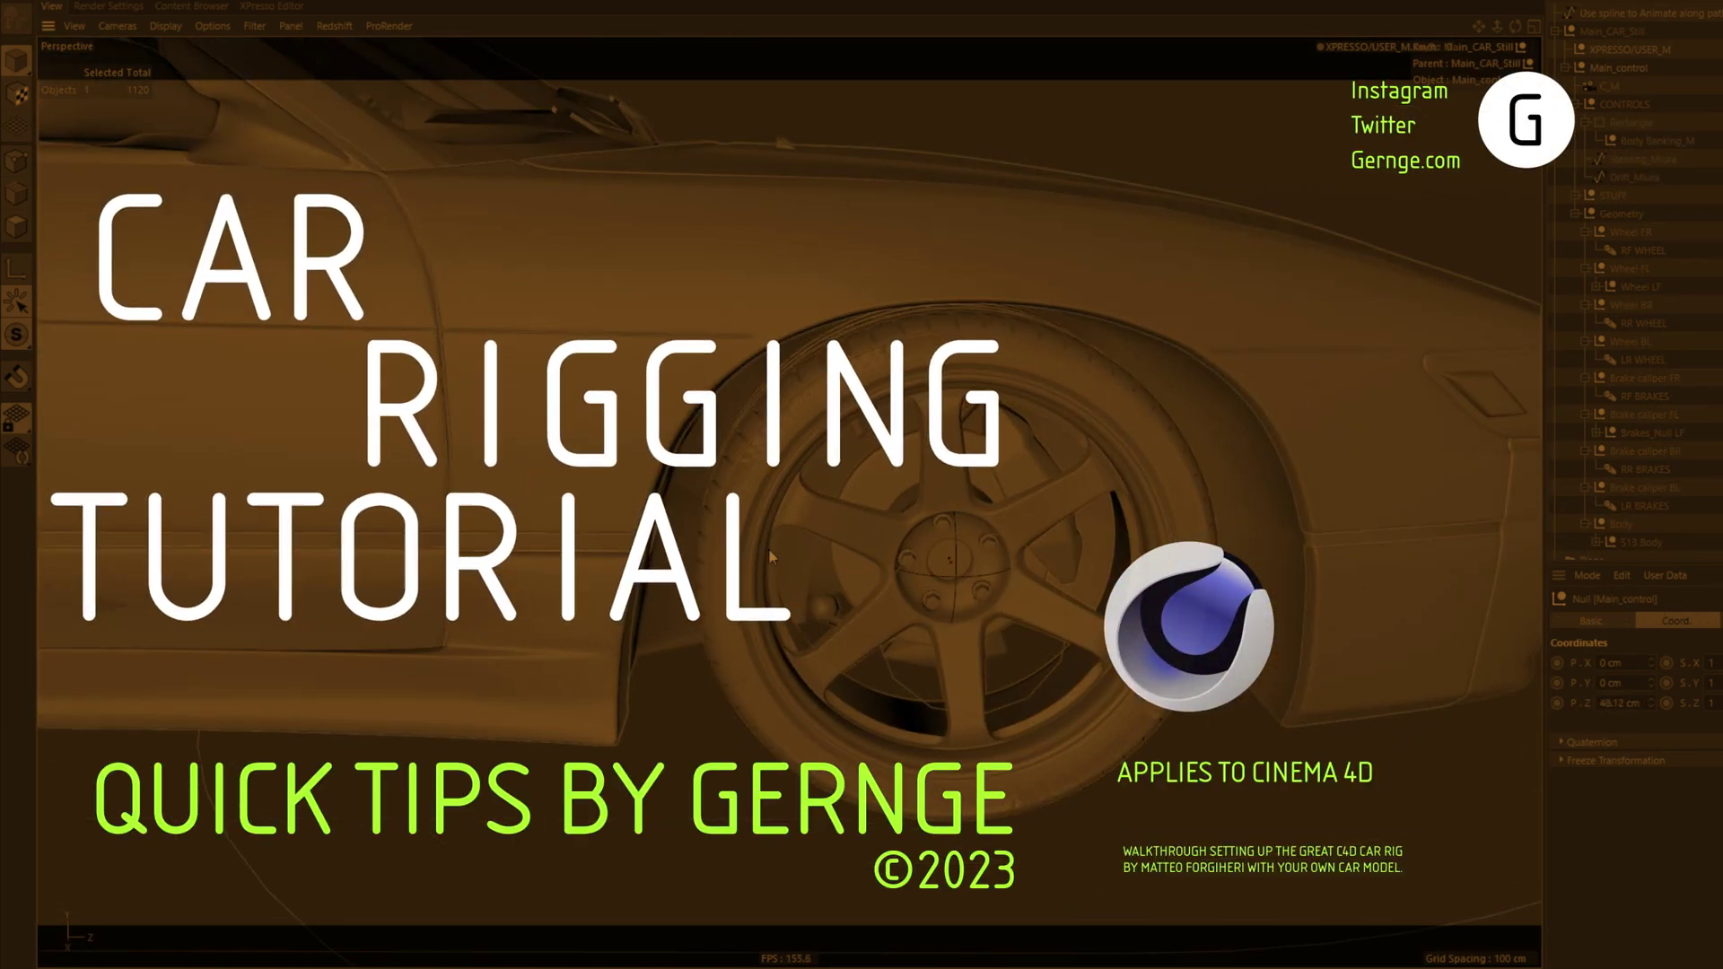
drag(37, 600, 286, 600)
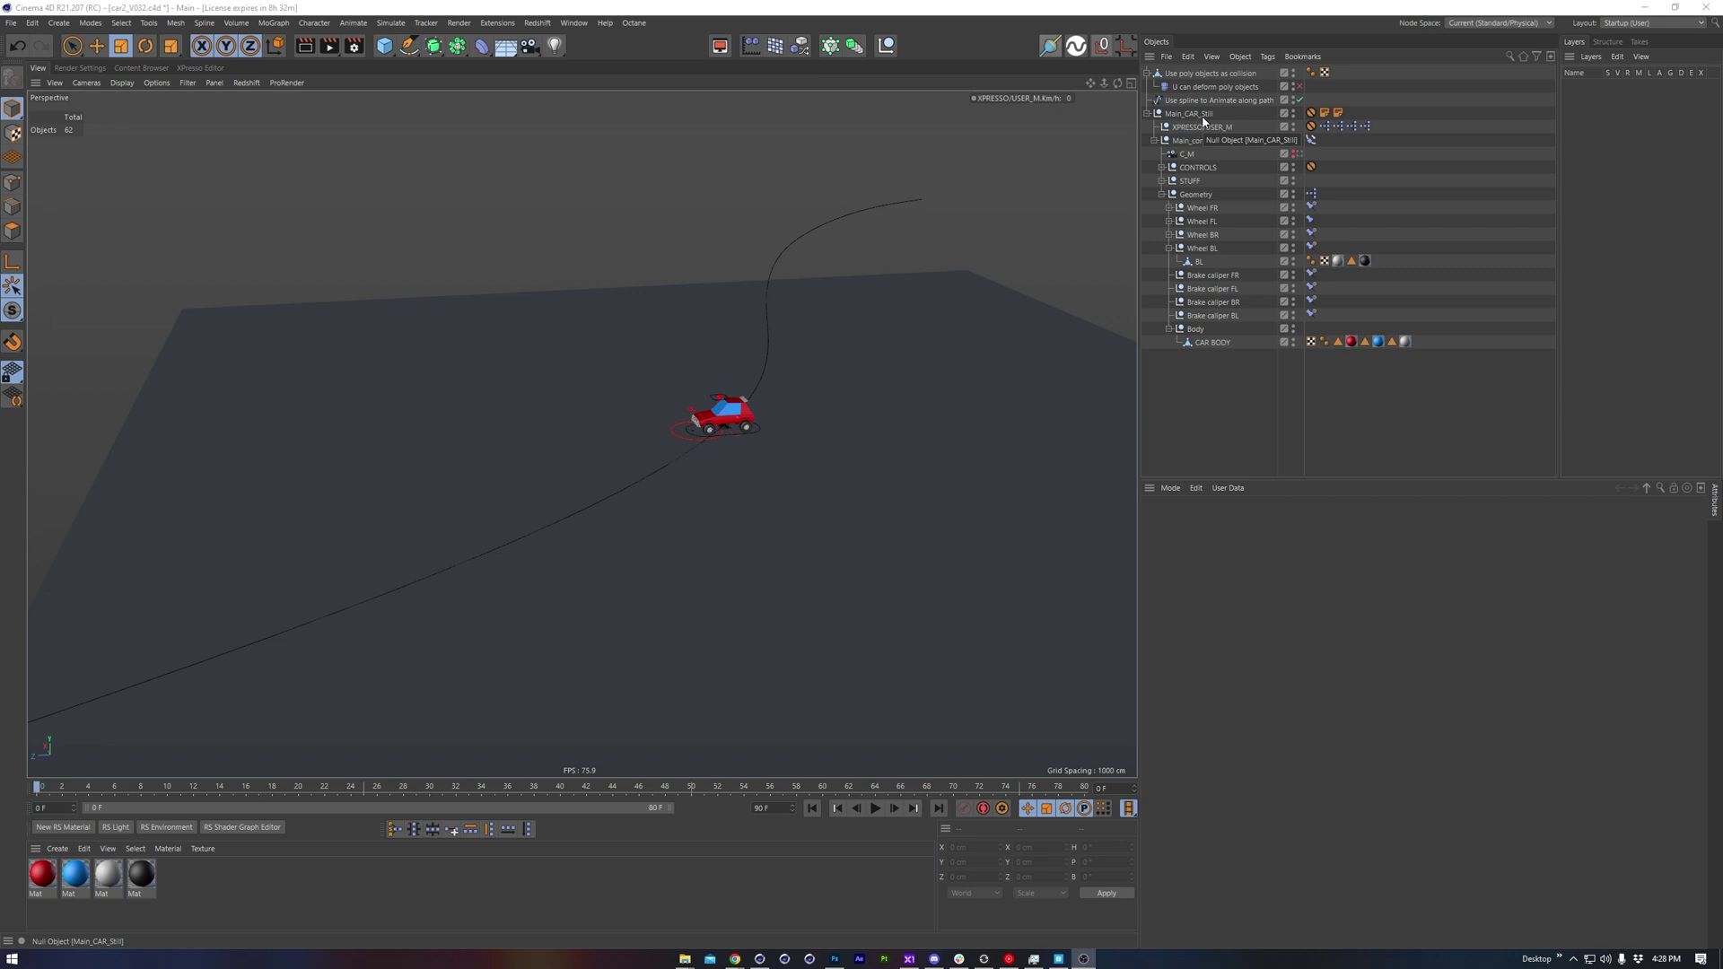
Copy the main car rig null and its path-animation spline into the S13 car scene and hide them
click(1204, 114)
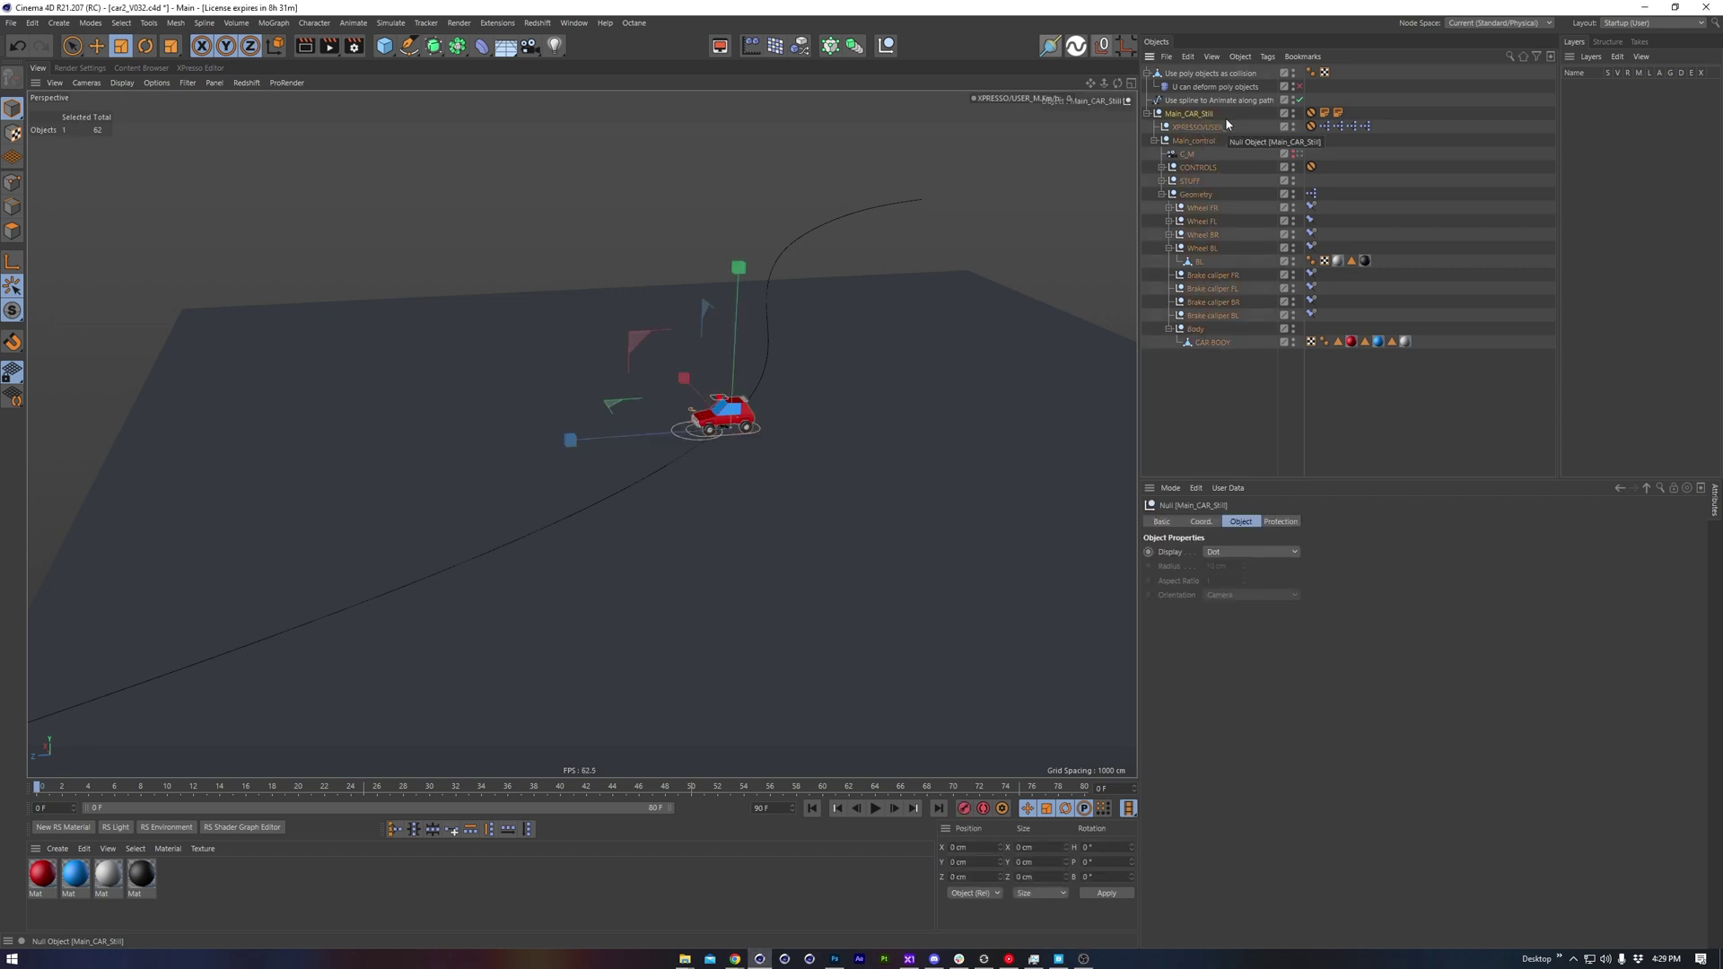
ctrl+click(1224, 101)
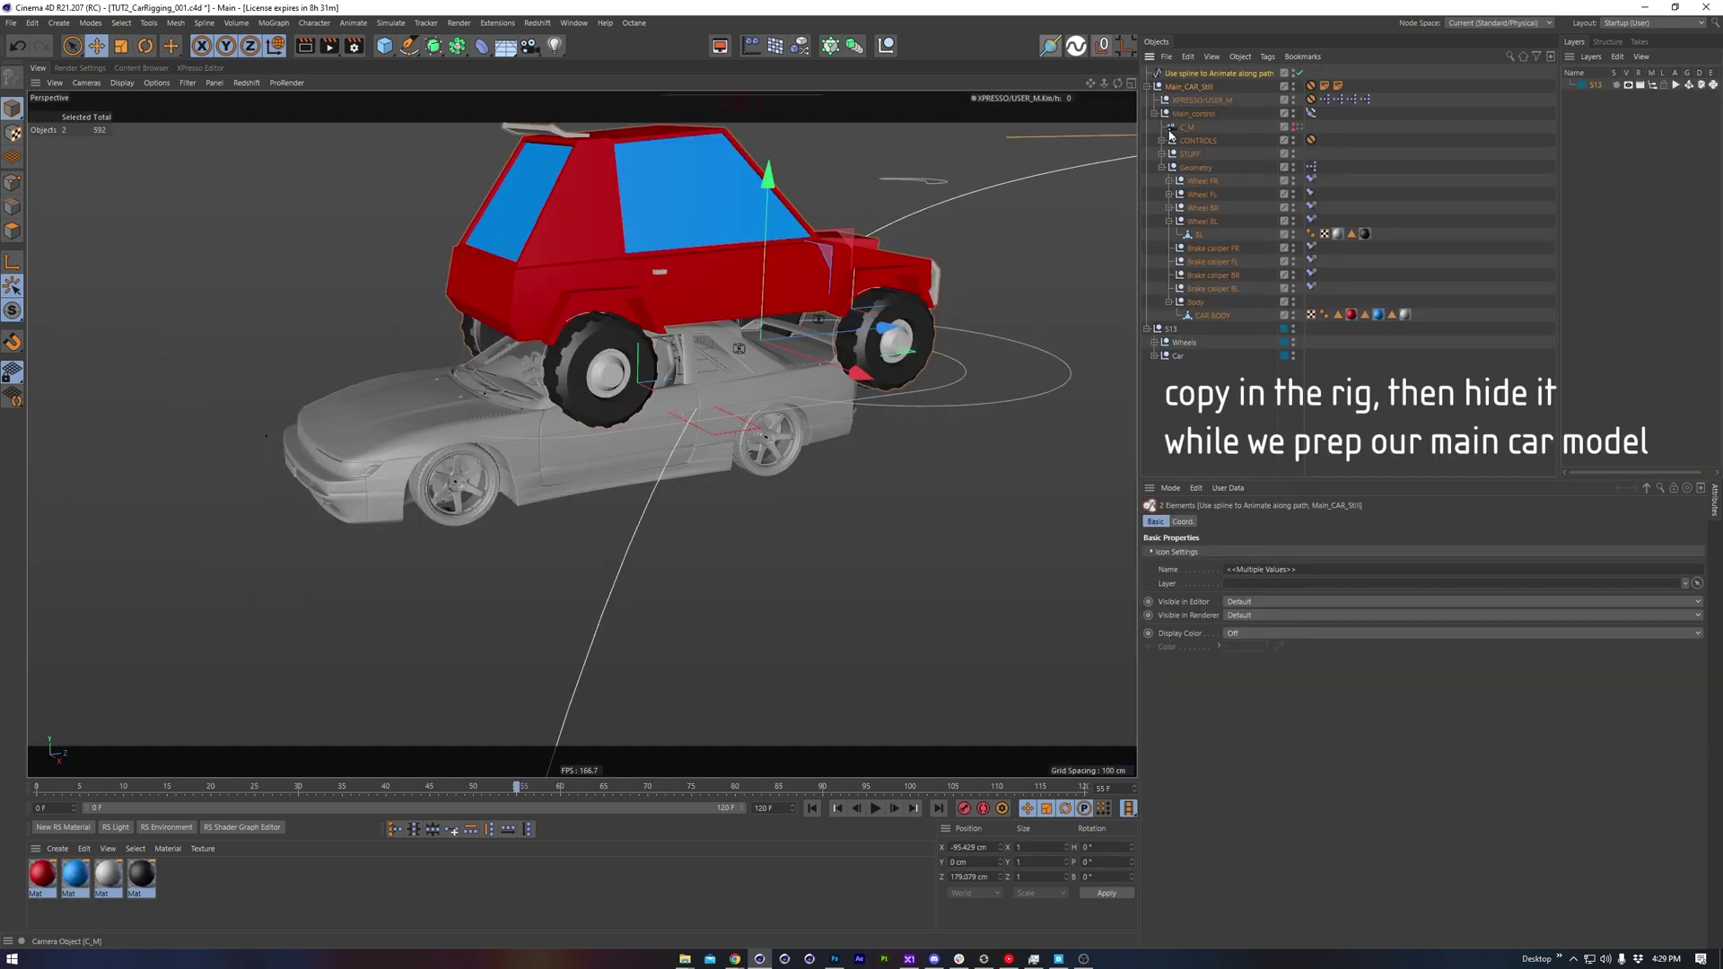
click(1293, 85)
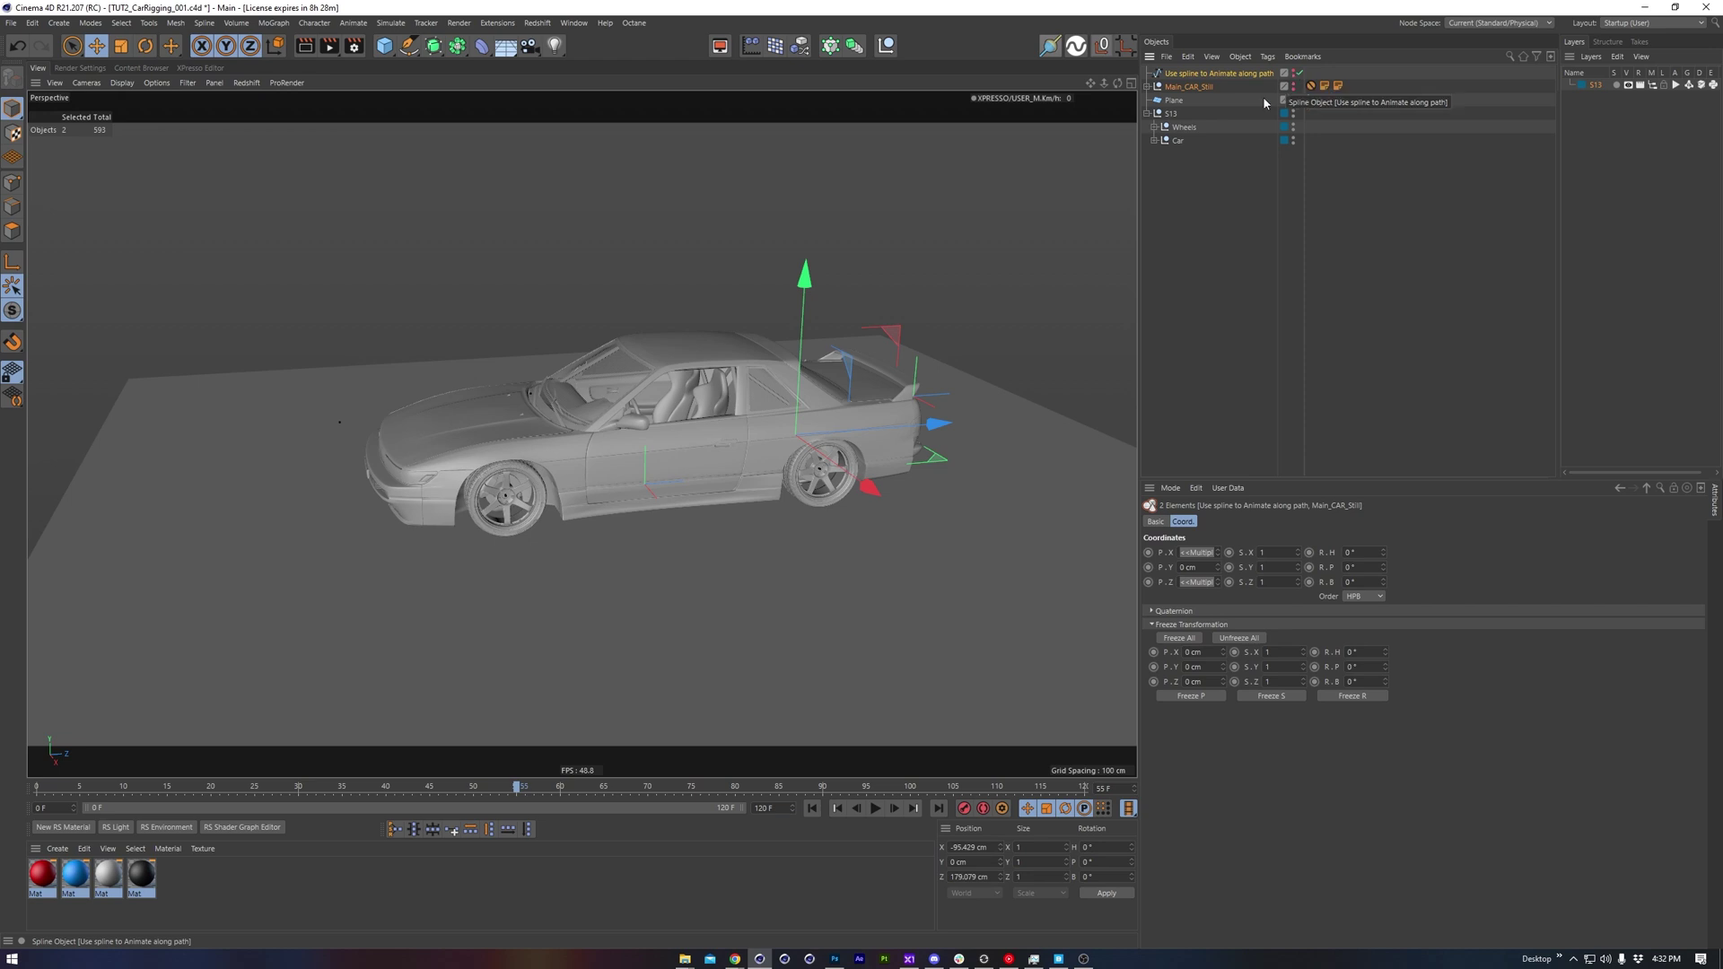
Examine the S13 model's front wheel and the parts grouped under the Car null
scroll(538, 395, up, 6)
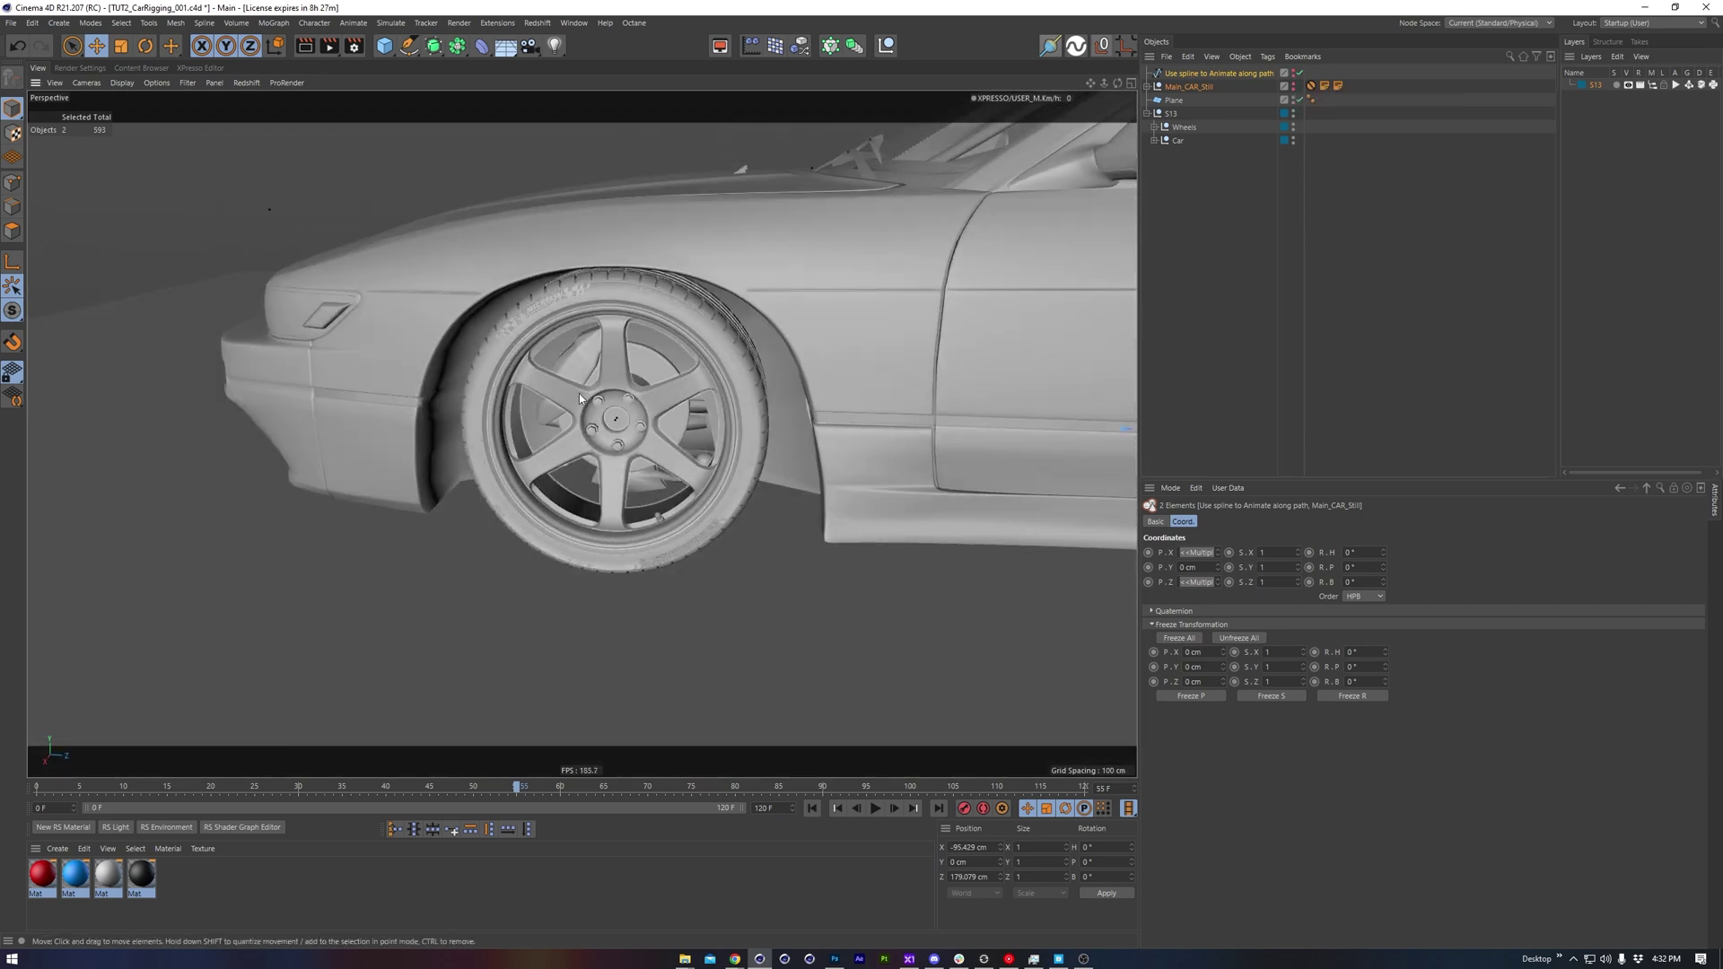
scroll(579, 368, up, 3)
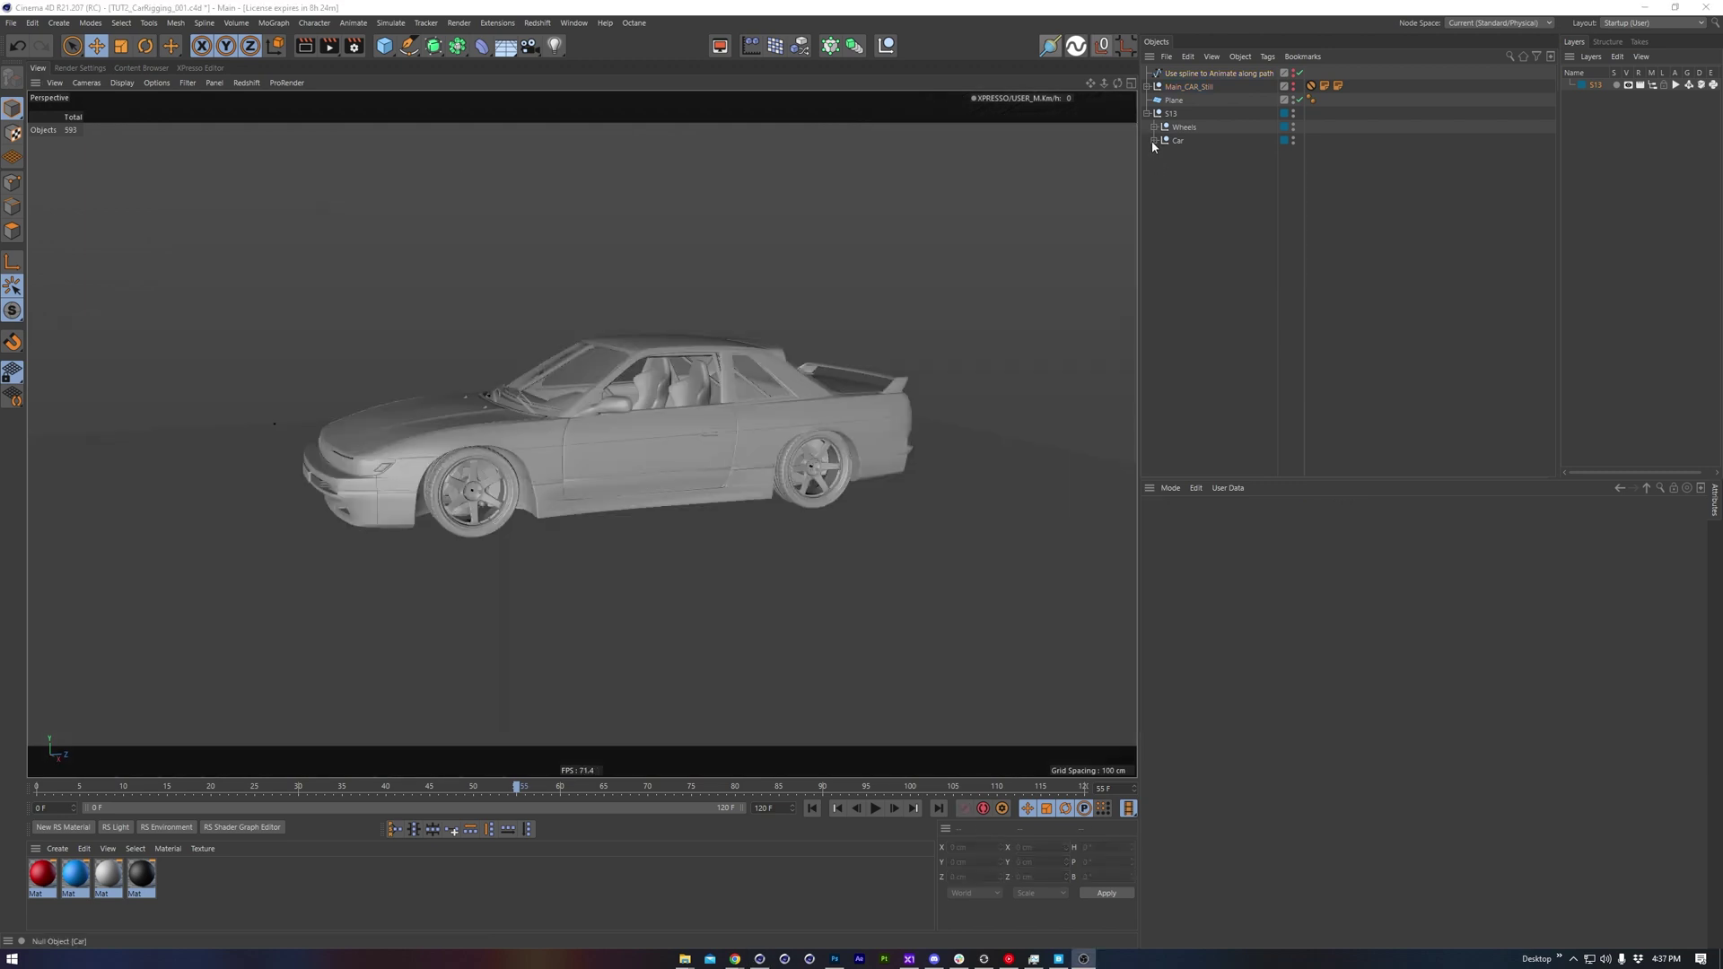
click(1153, 141)
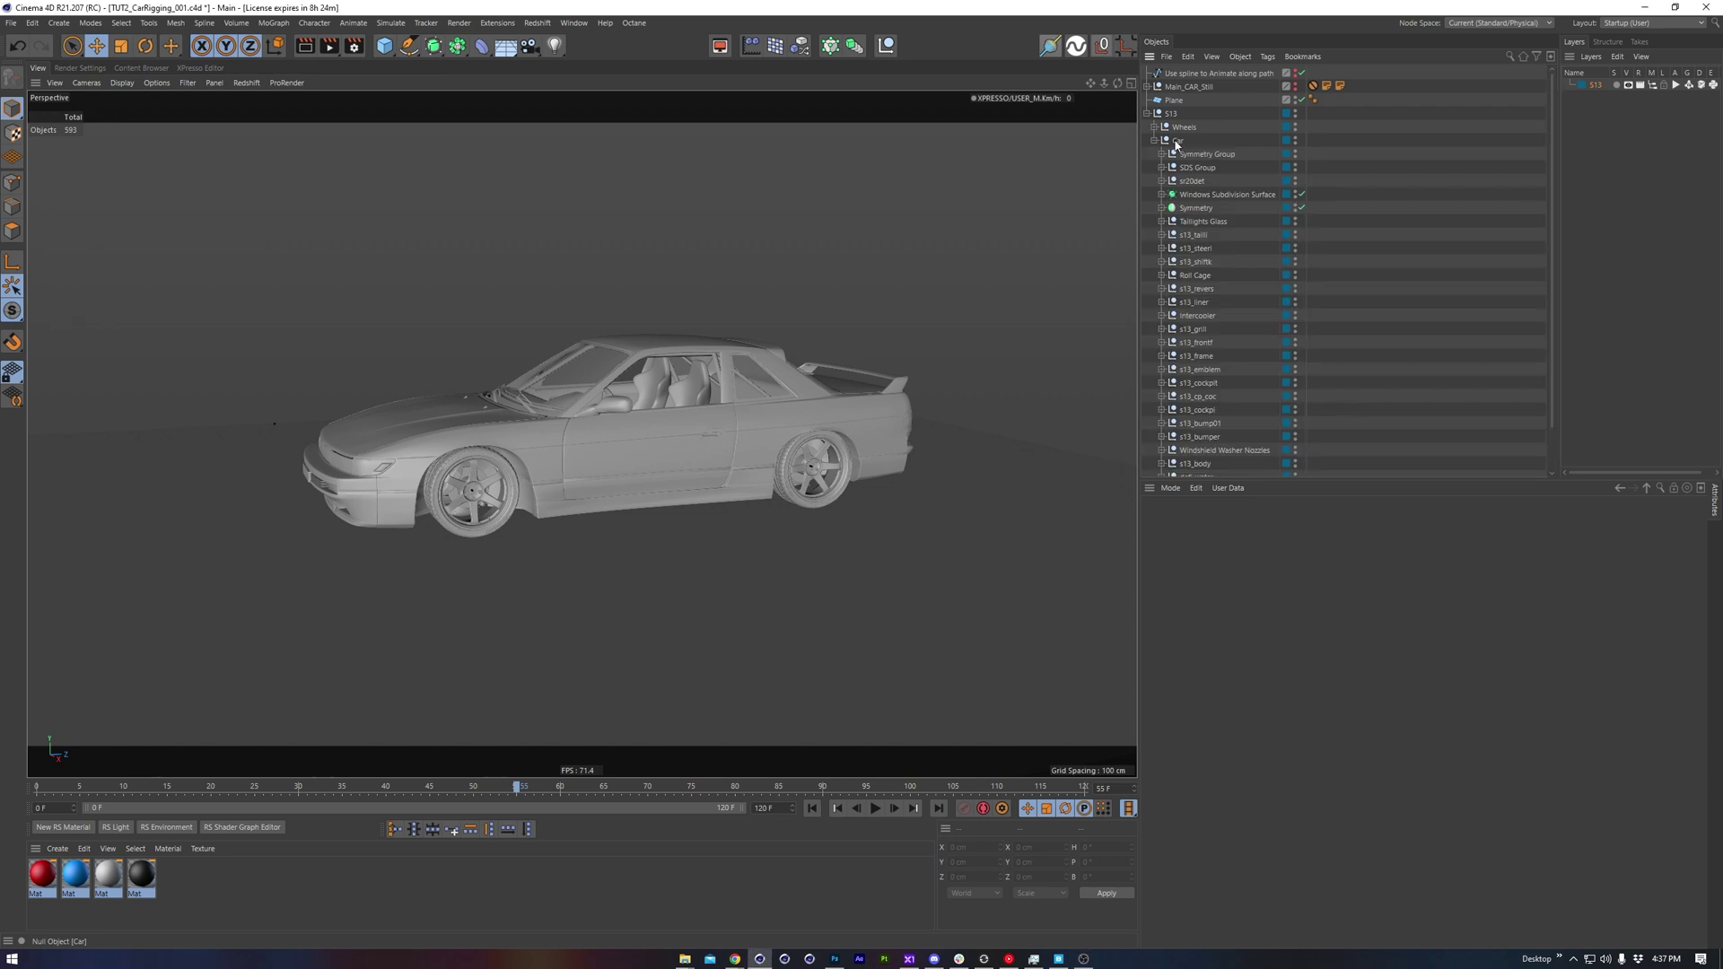
click(1177, 141)
alt+drag(671, 454, 664, 359)
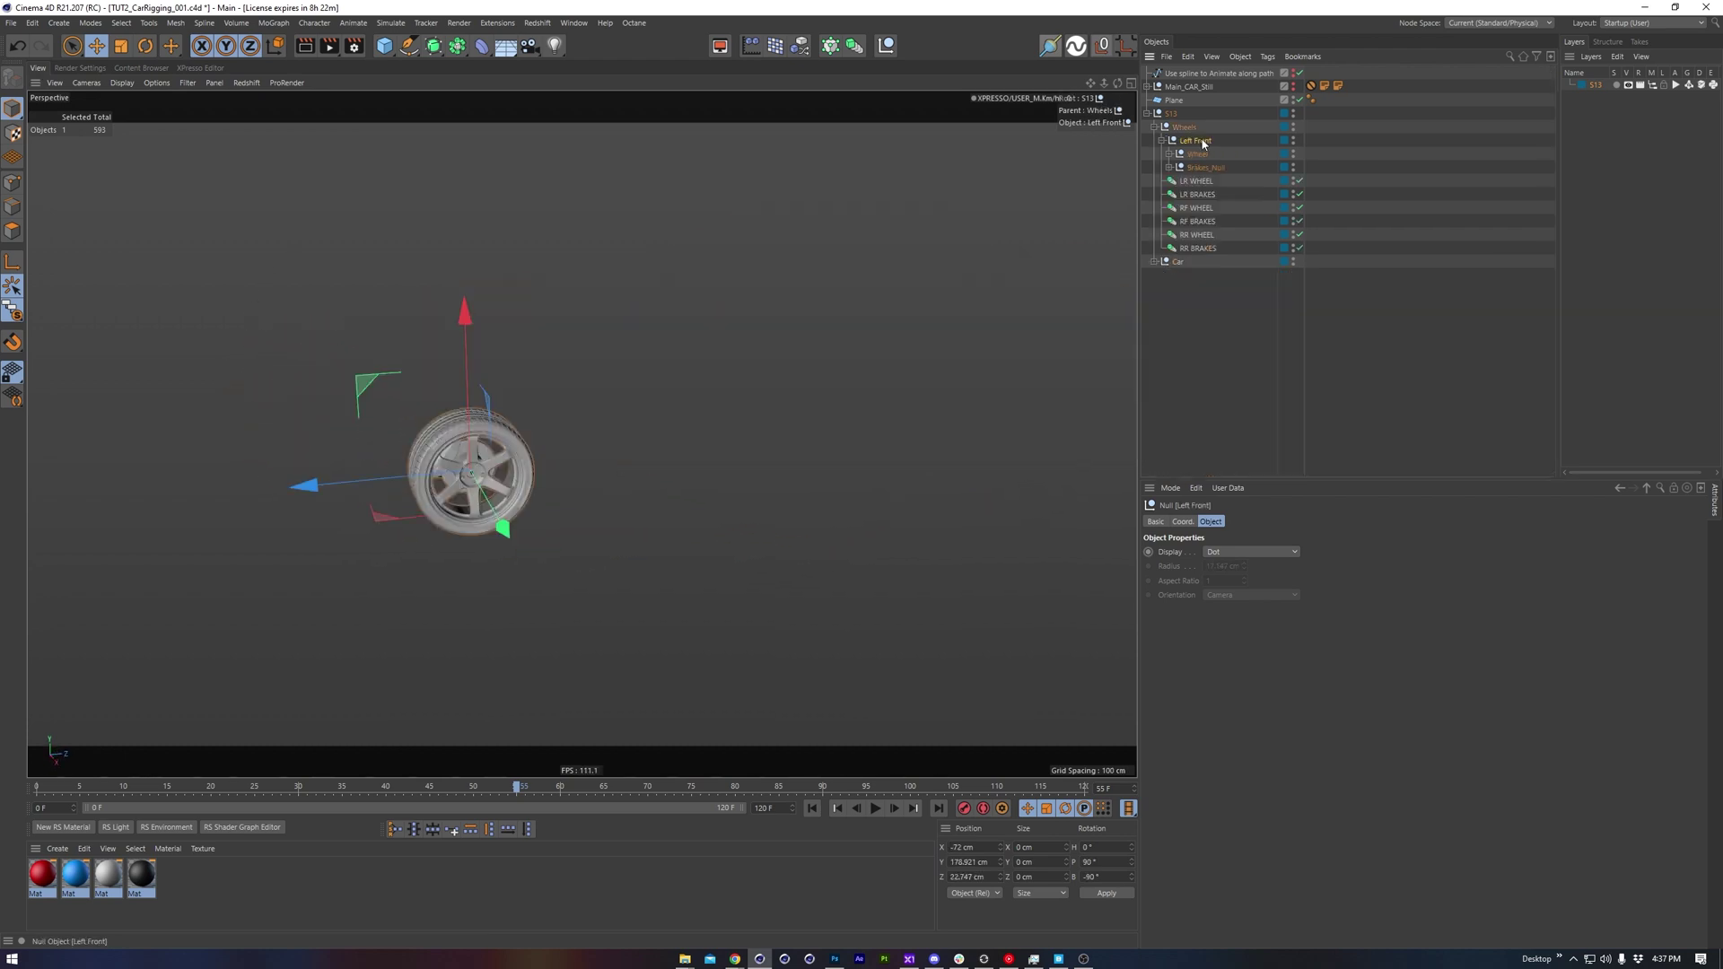
Examine the isolated Left Front null with its separate Wheel and Brakes_Null groups from several angles
alt+drag(446, 479, 468, 480)
alt+right_drag(467, 480, 525, 476)
alt+middle_drag(525, 476, 602, 422)
alt+drag(649, 383, 626, 387)
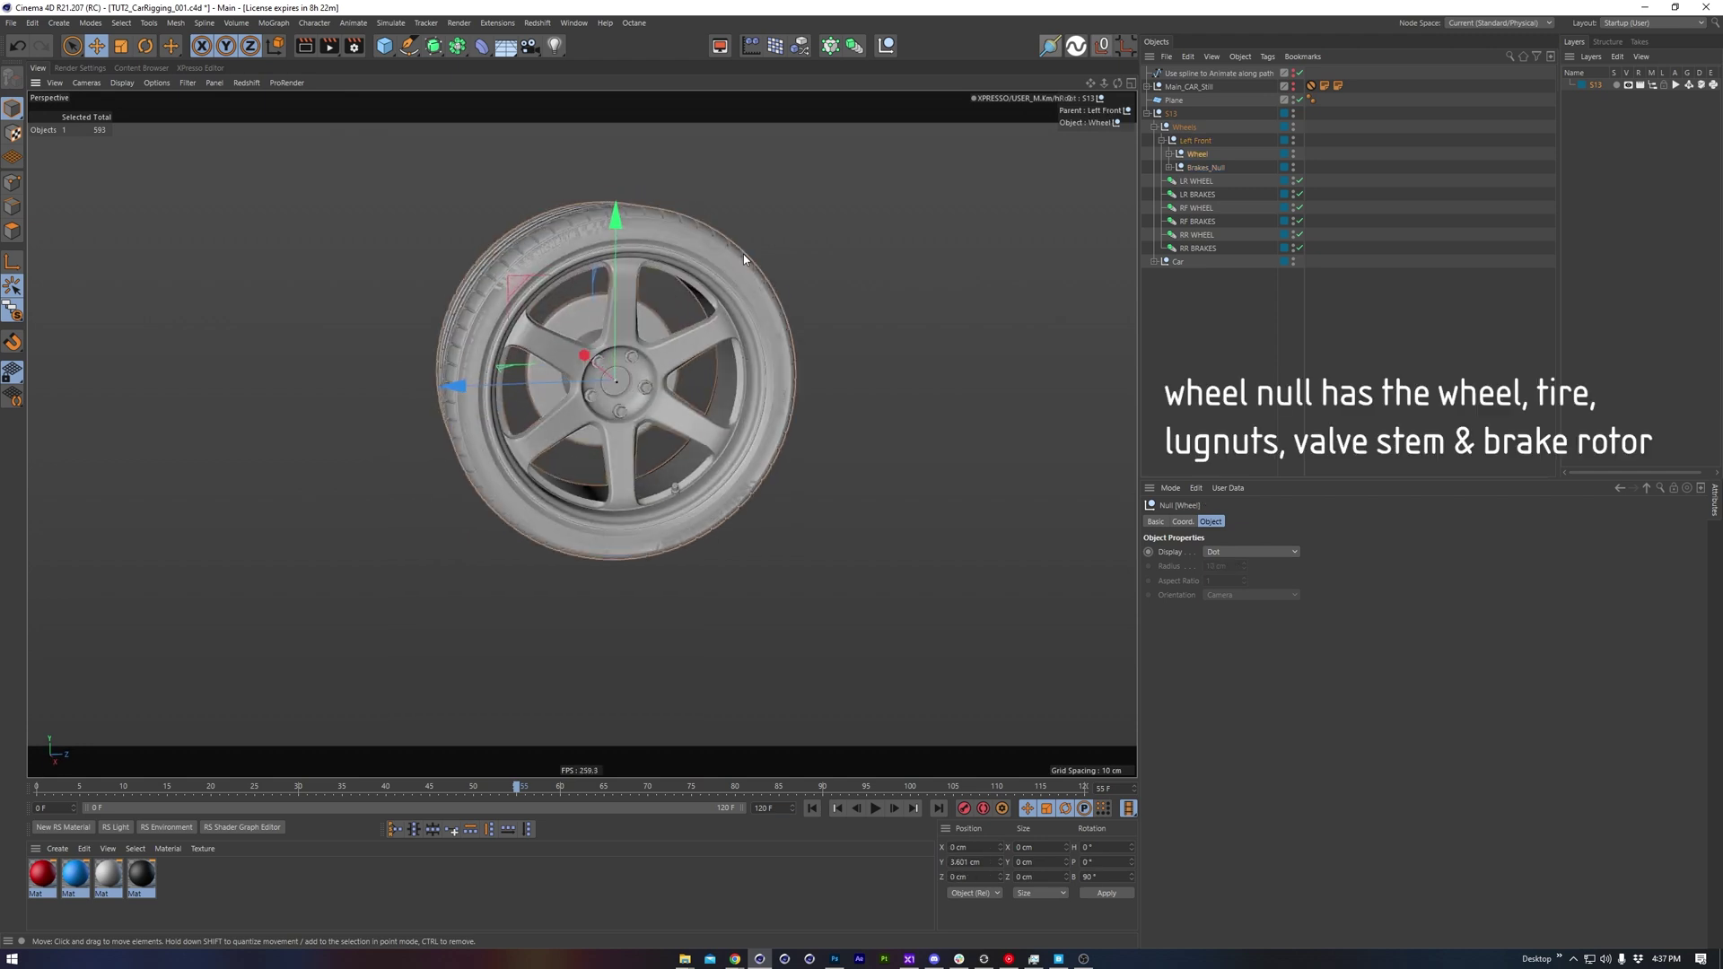
alt+drag(743, 260, 725, 239)
alt+middle_drag(725, 238, 754, 221)
alt+drag(753, 220, 774, 242)
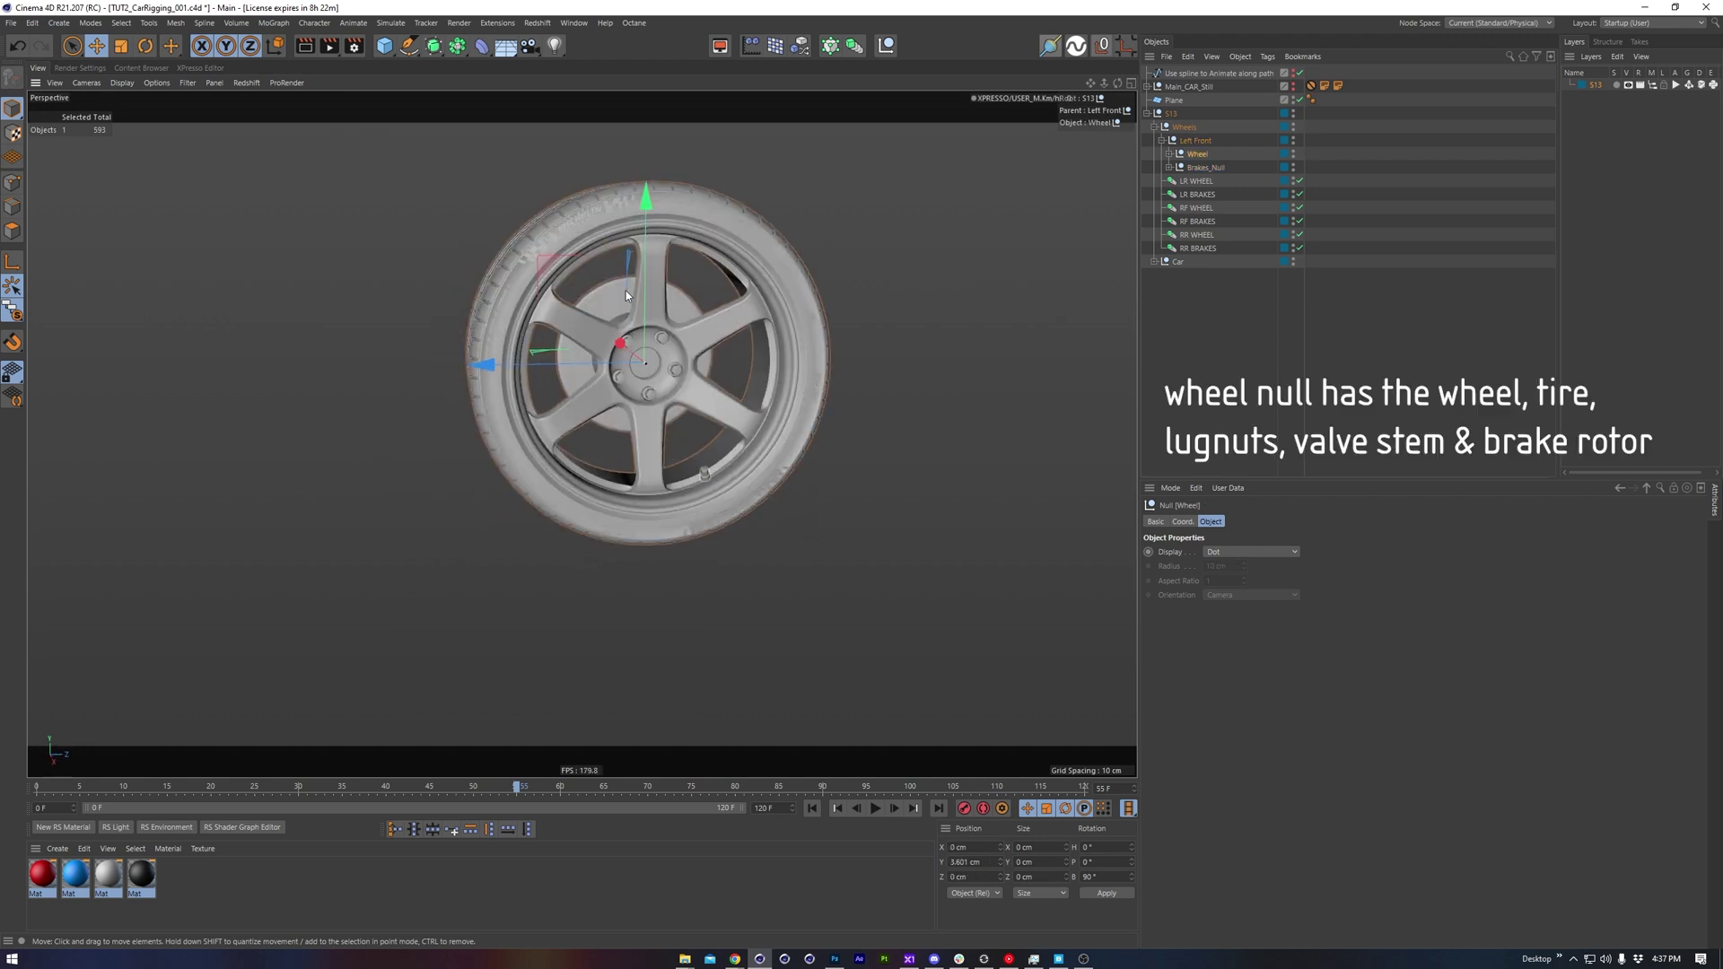
click(615, 290)
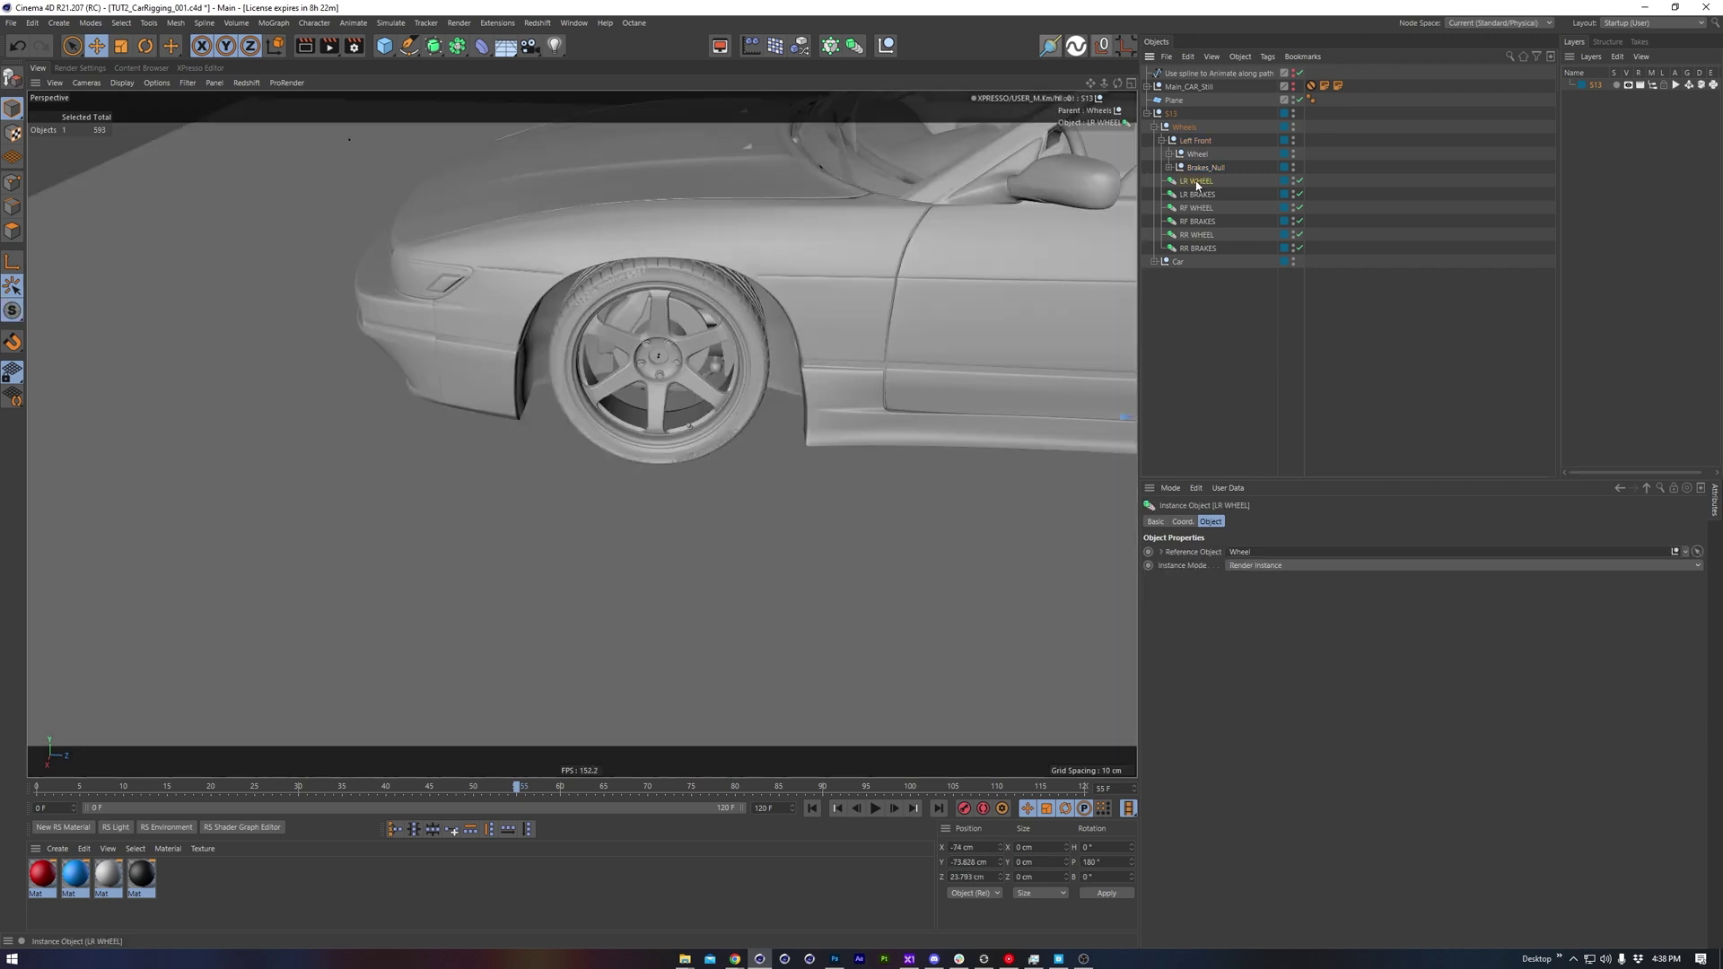
Examine the LR WHEEL instance and how it sits in the left rear wheel arch
scroll(801, 324, up, 3)
alt+drag(923, 329, 901, 375)
alt+middle_drag(901, 375, 777, 377)
alt+drag(828, 375, 837, 367)
alt+middle_drag(837, 366, 713, 381)
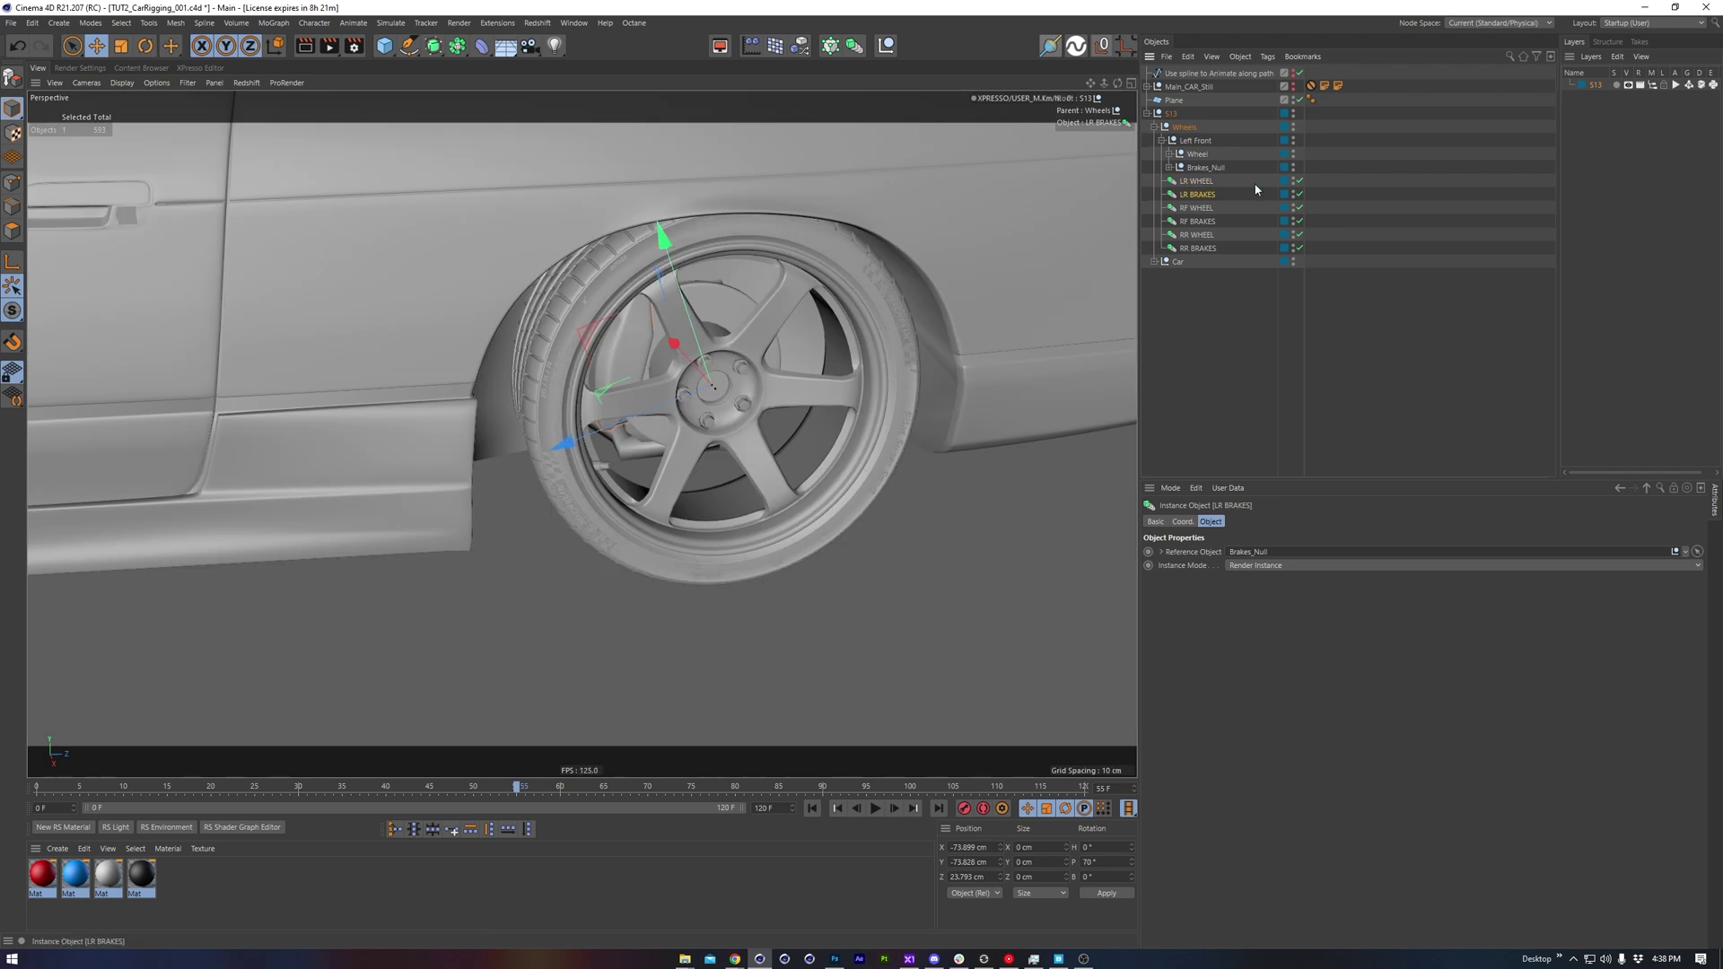
Compare the axis position and orientation of LR WHEEL and LR BRAKES, and test-rotate the LR WHEEL instance
ctrl+click(1211, 182)
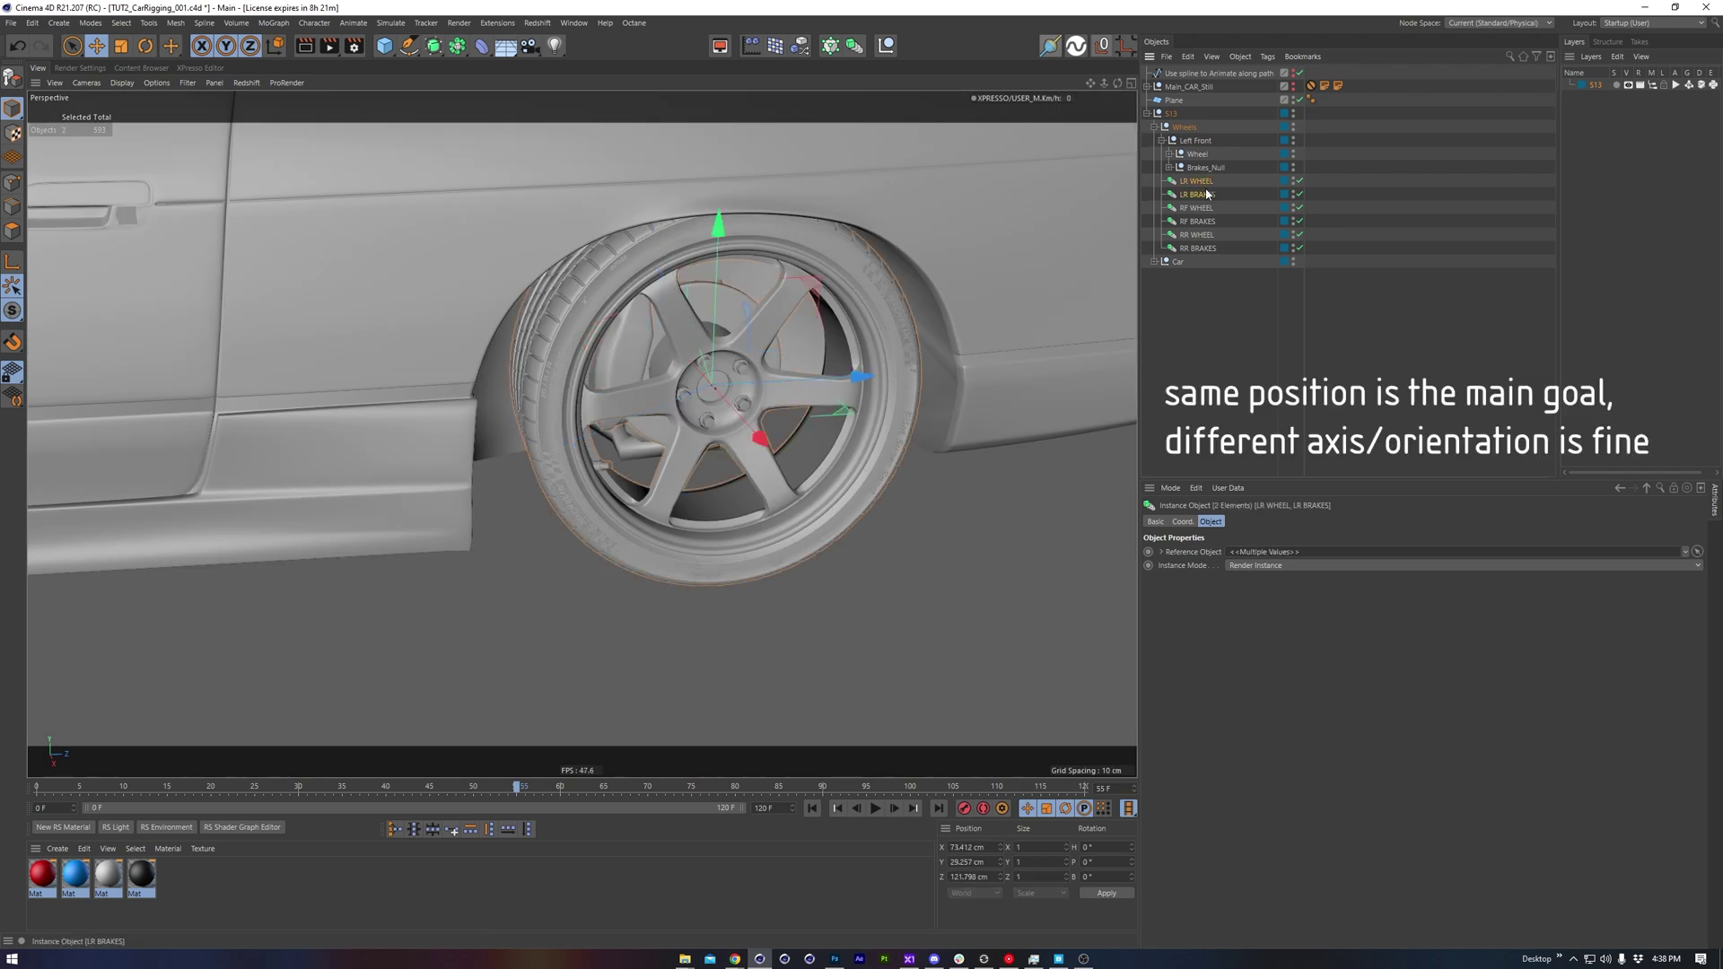
click(1209, 182)
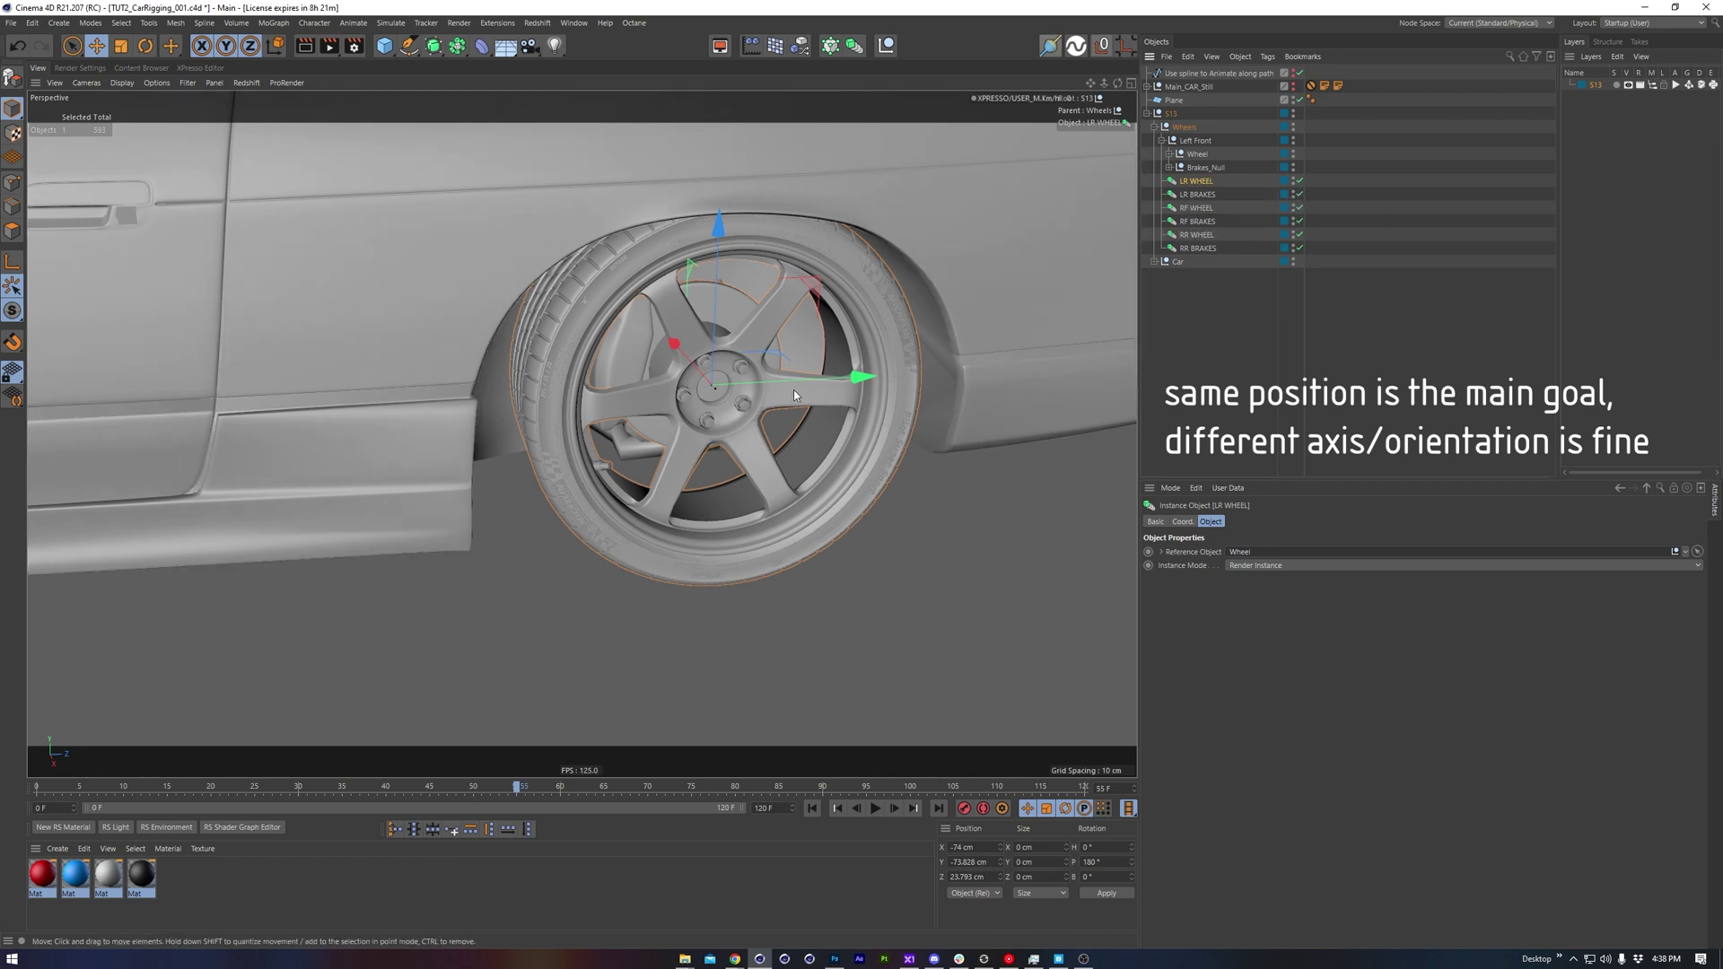
key(r)
drag(702, 292, 753, 448)
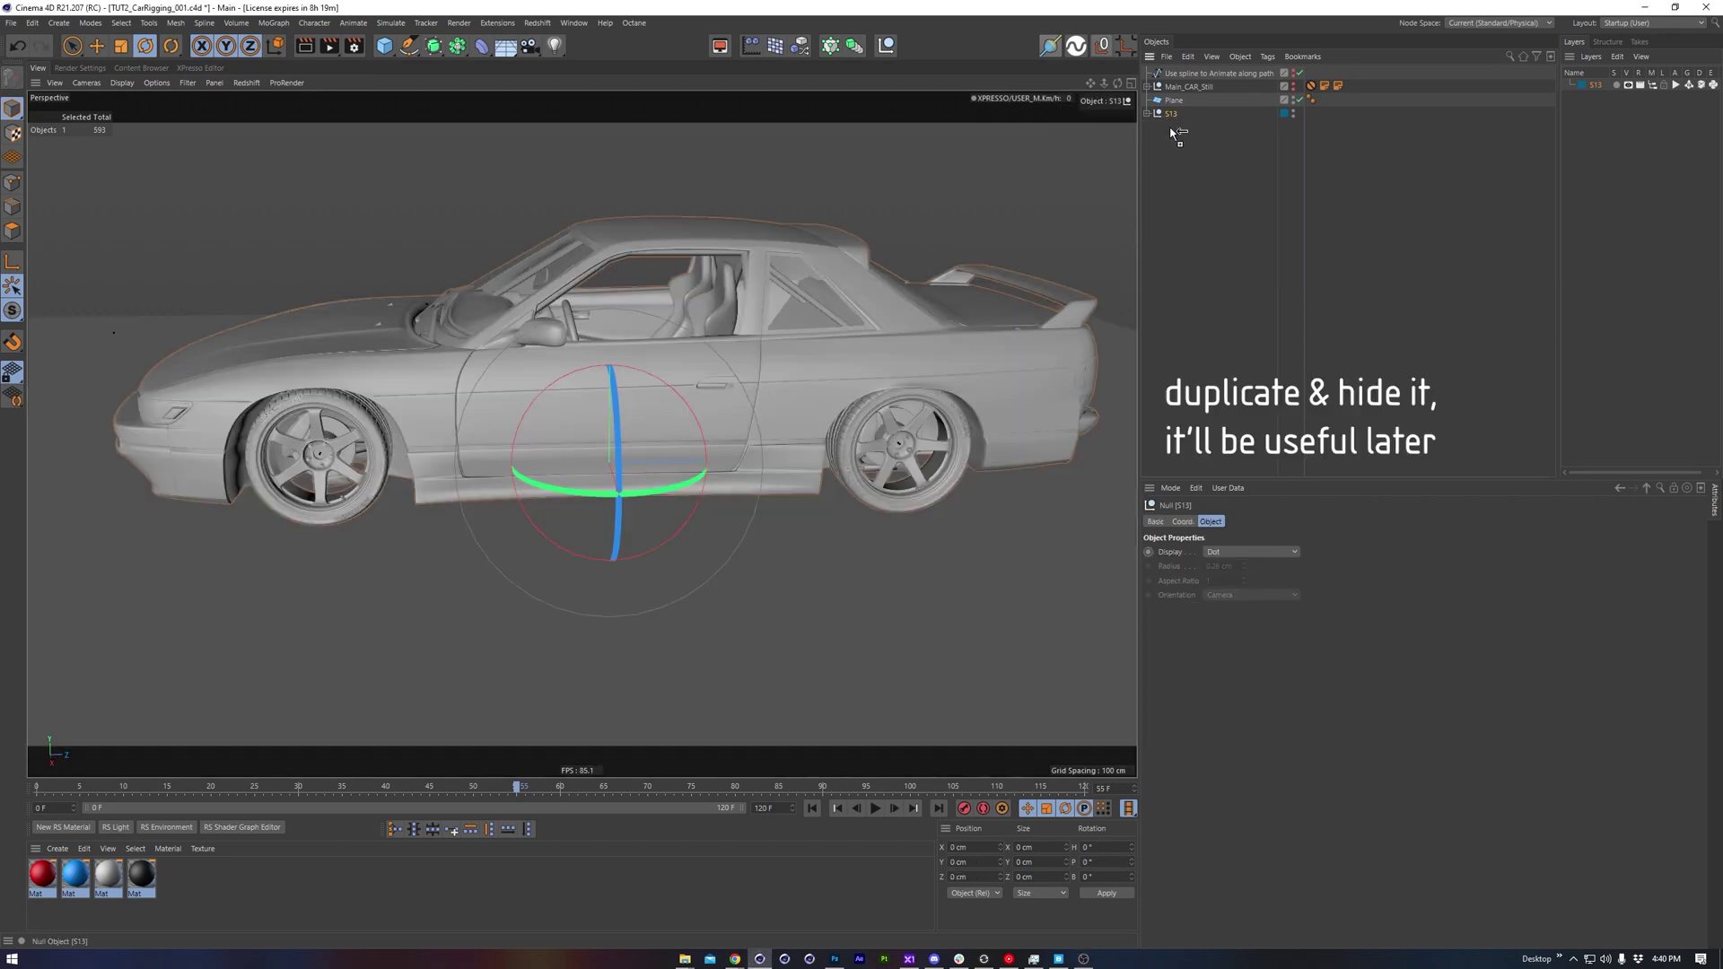
Duplicate the S13 null, hide the copy and rename it S13.original
click(1293, 126)
double_click(1175, 127)
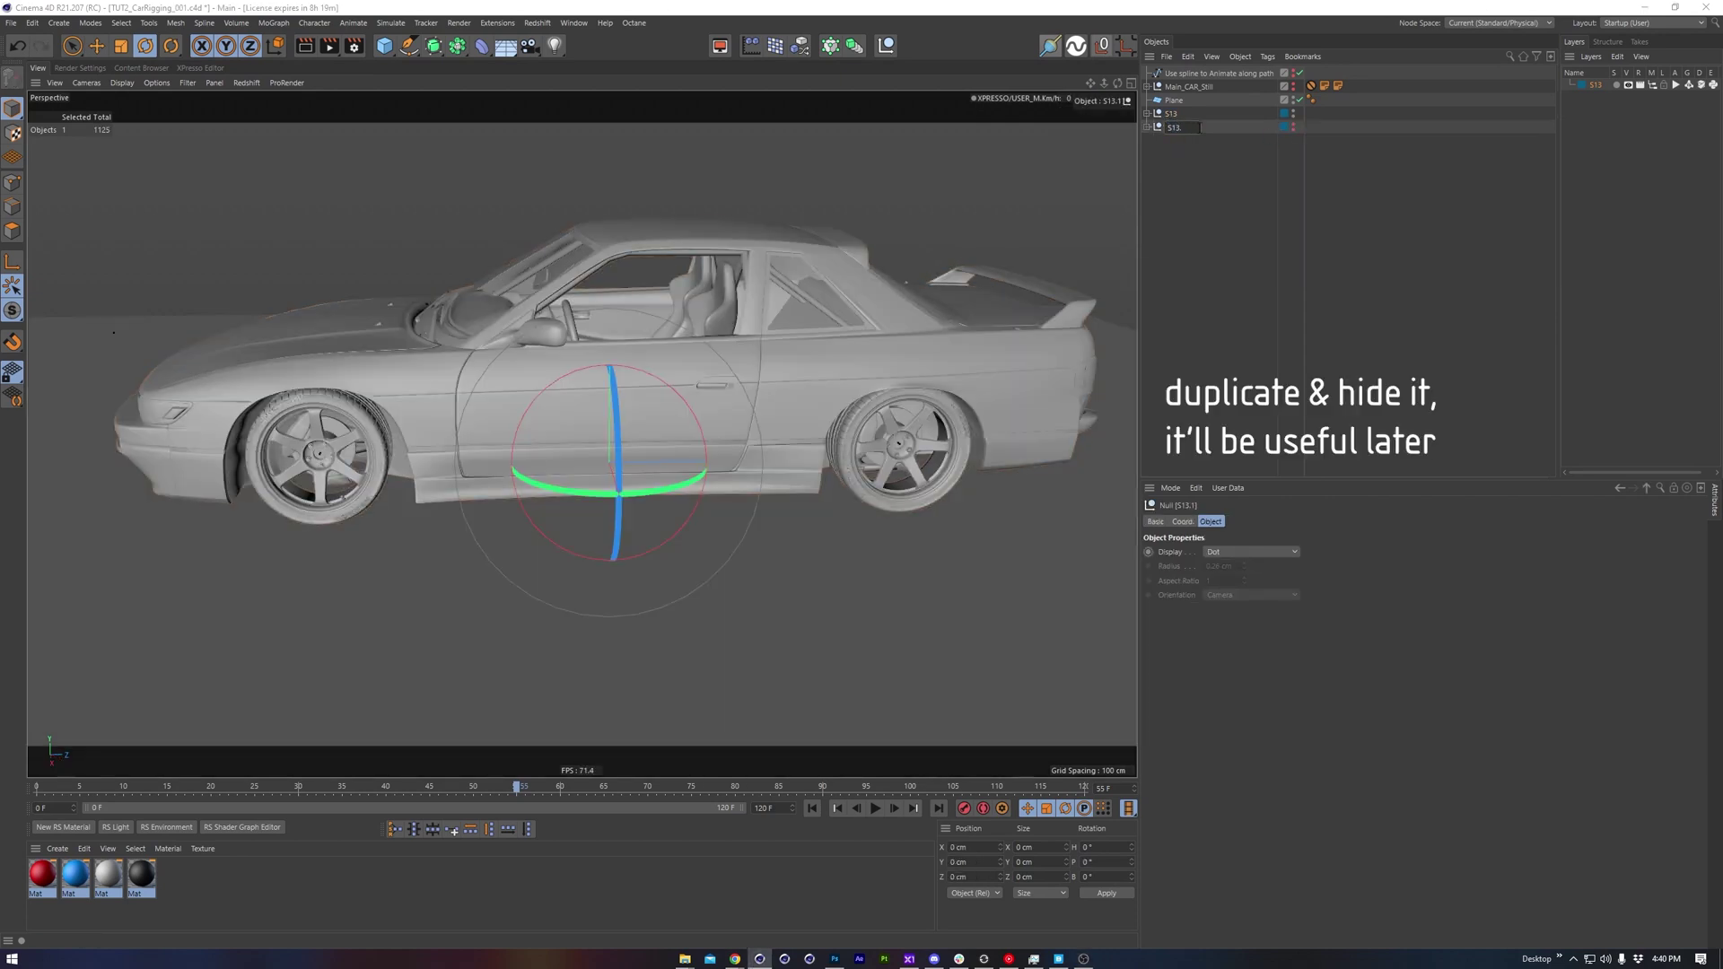
text(original)
key(Return)
Reveal the main car rig again and hide its placeholder CAR BODY object
ctrl+click(1149, 87)
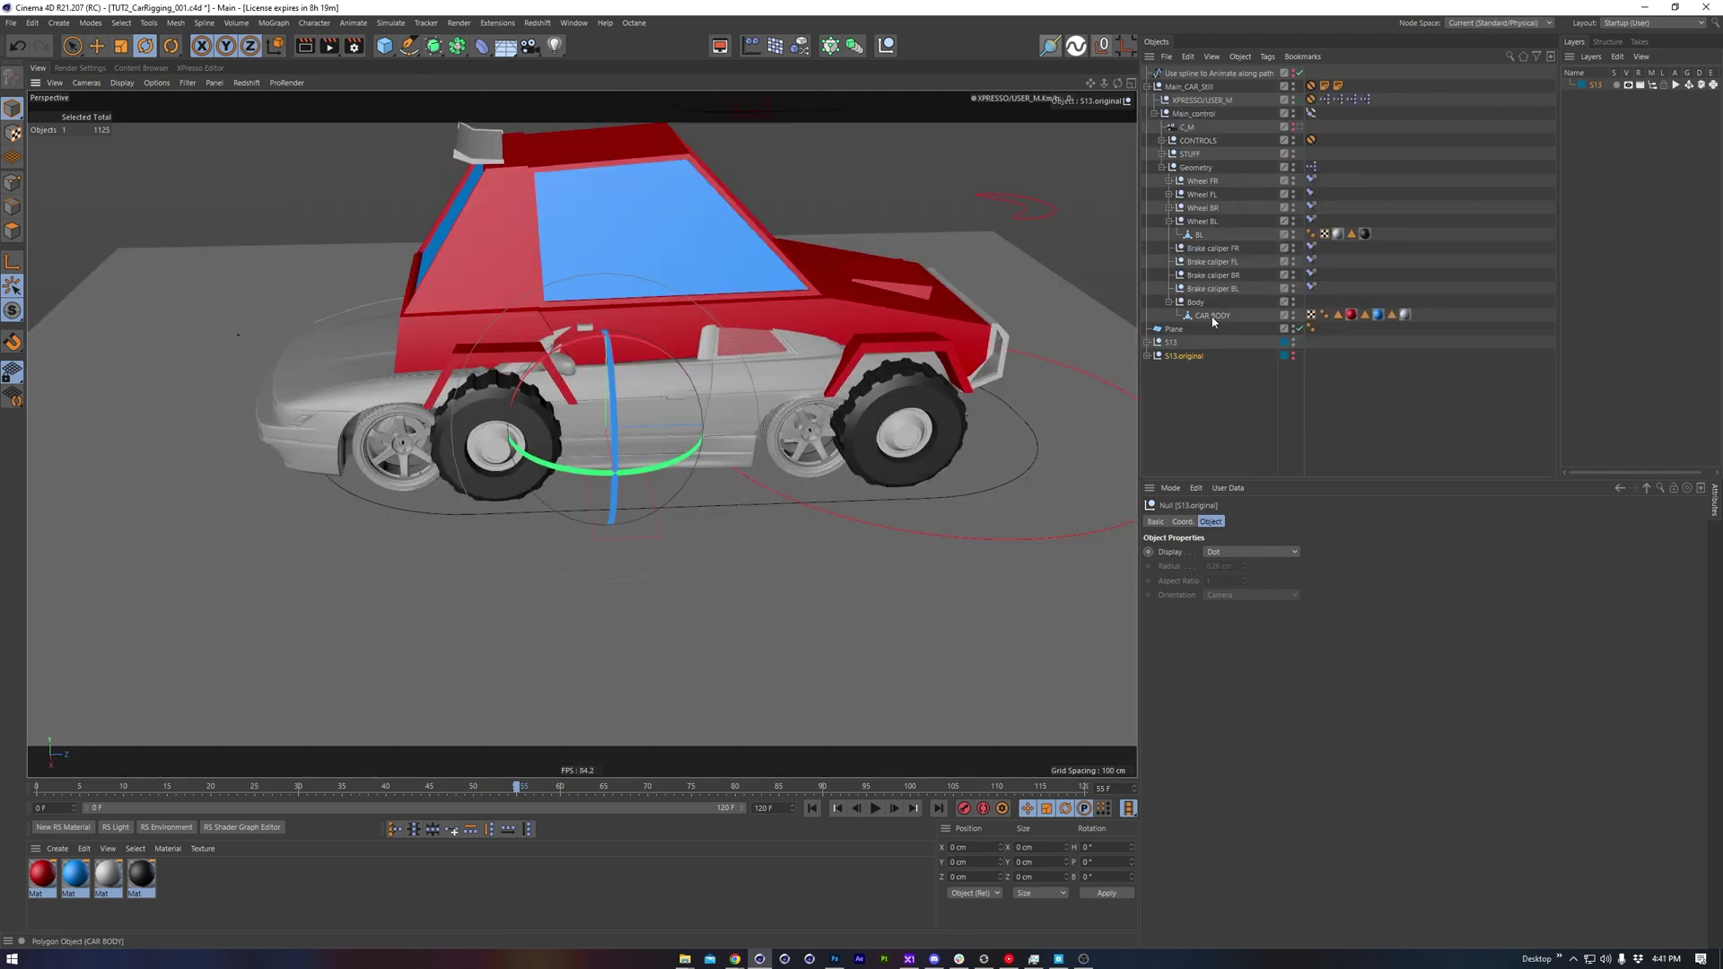
click(1211, 316)
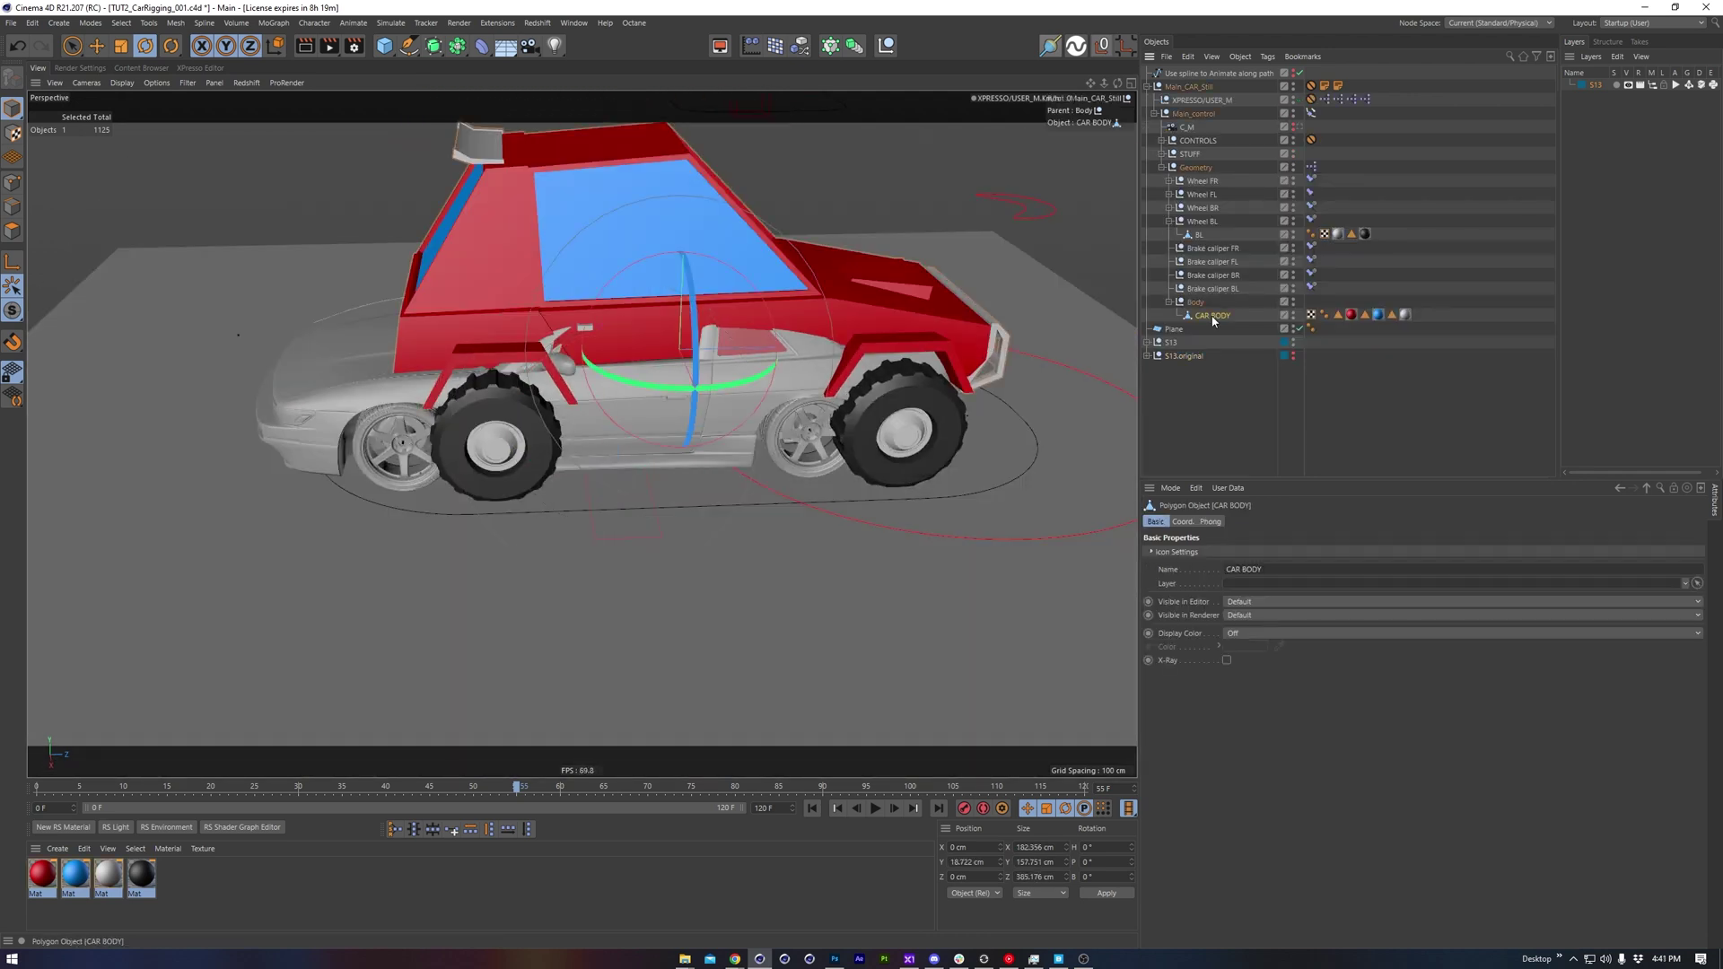
ctrl+click(1293, 316)
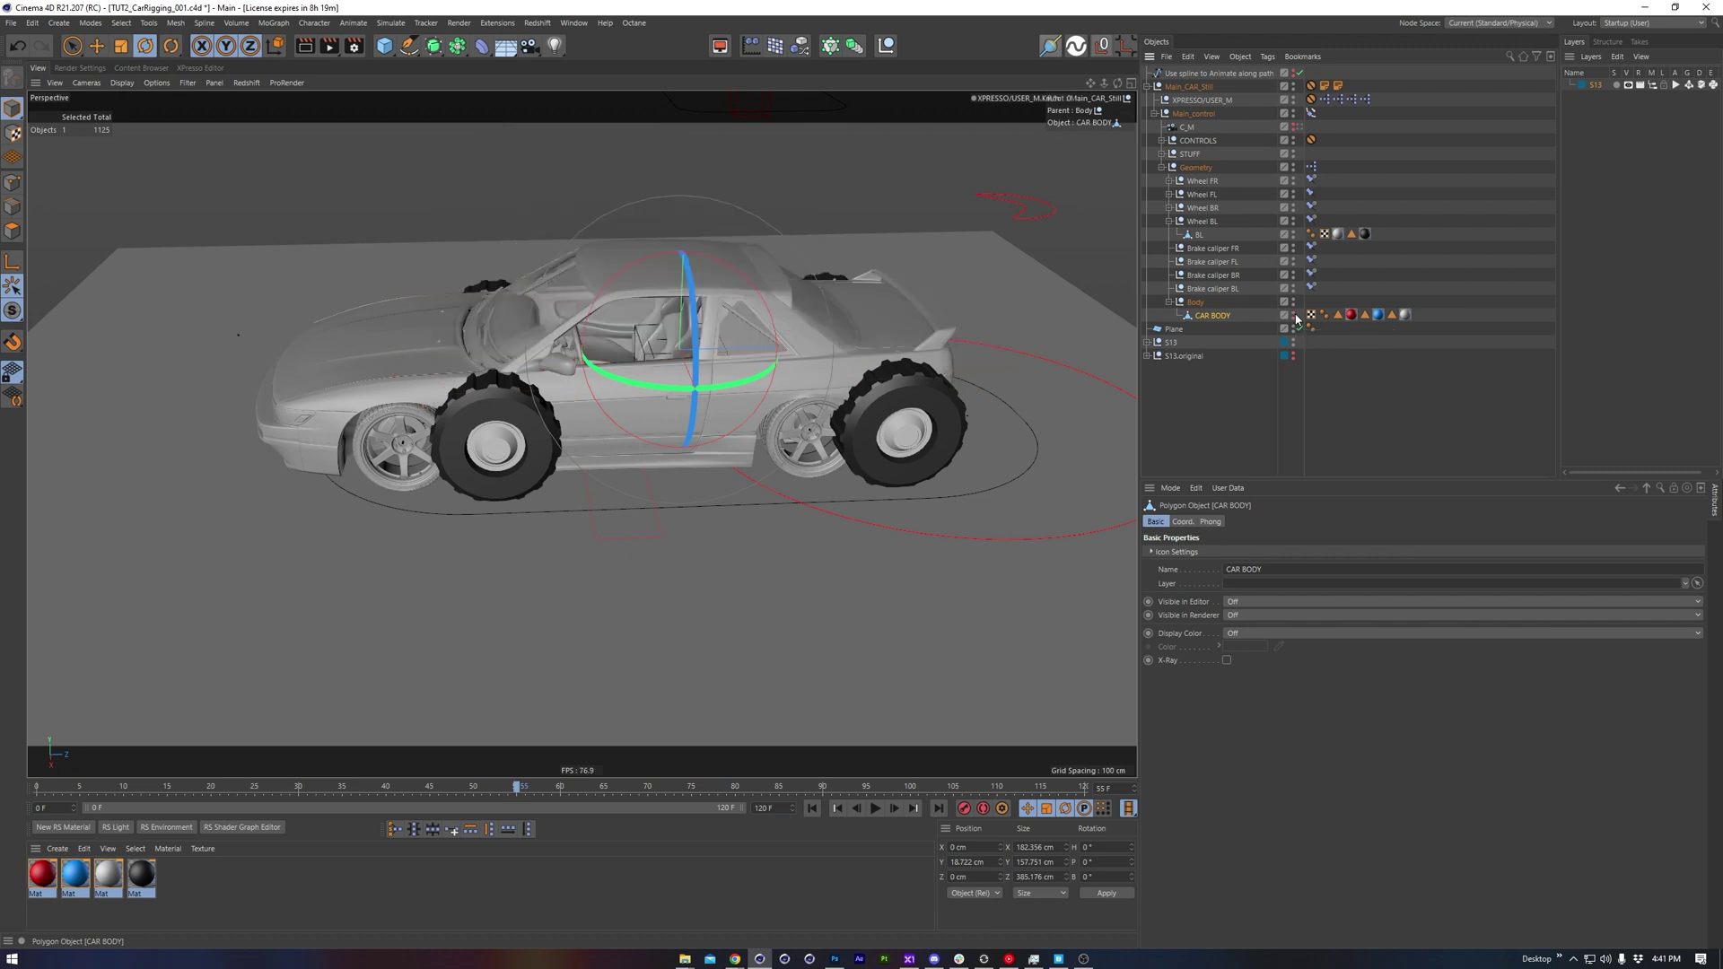
Rename the S13's Car null to S13 Body, move it under the rig's Body null and reset its transform to zero
click(1148, 342)
click(1186, 370)
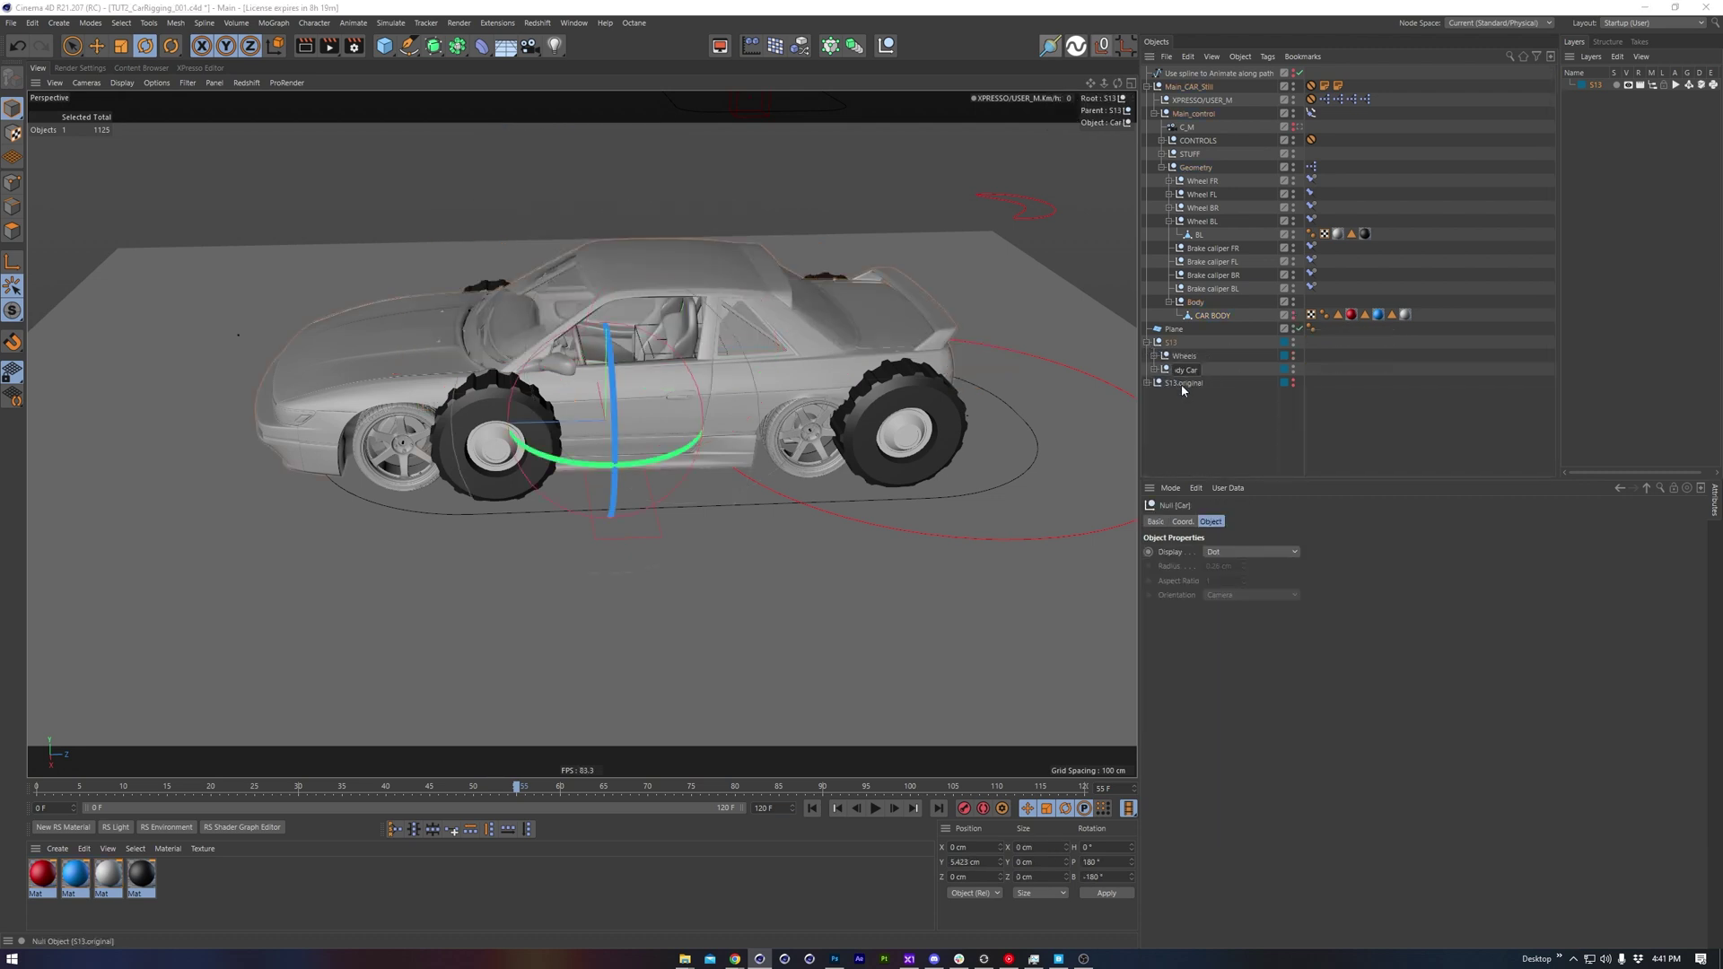
key(Return)
drag(1211, 314, 1207, 308)
click(1183, 522)
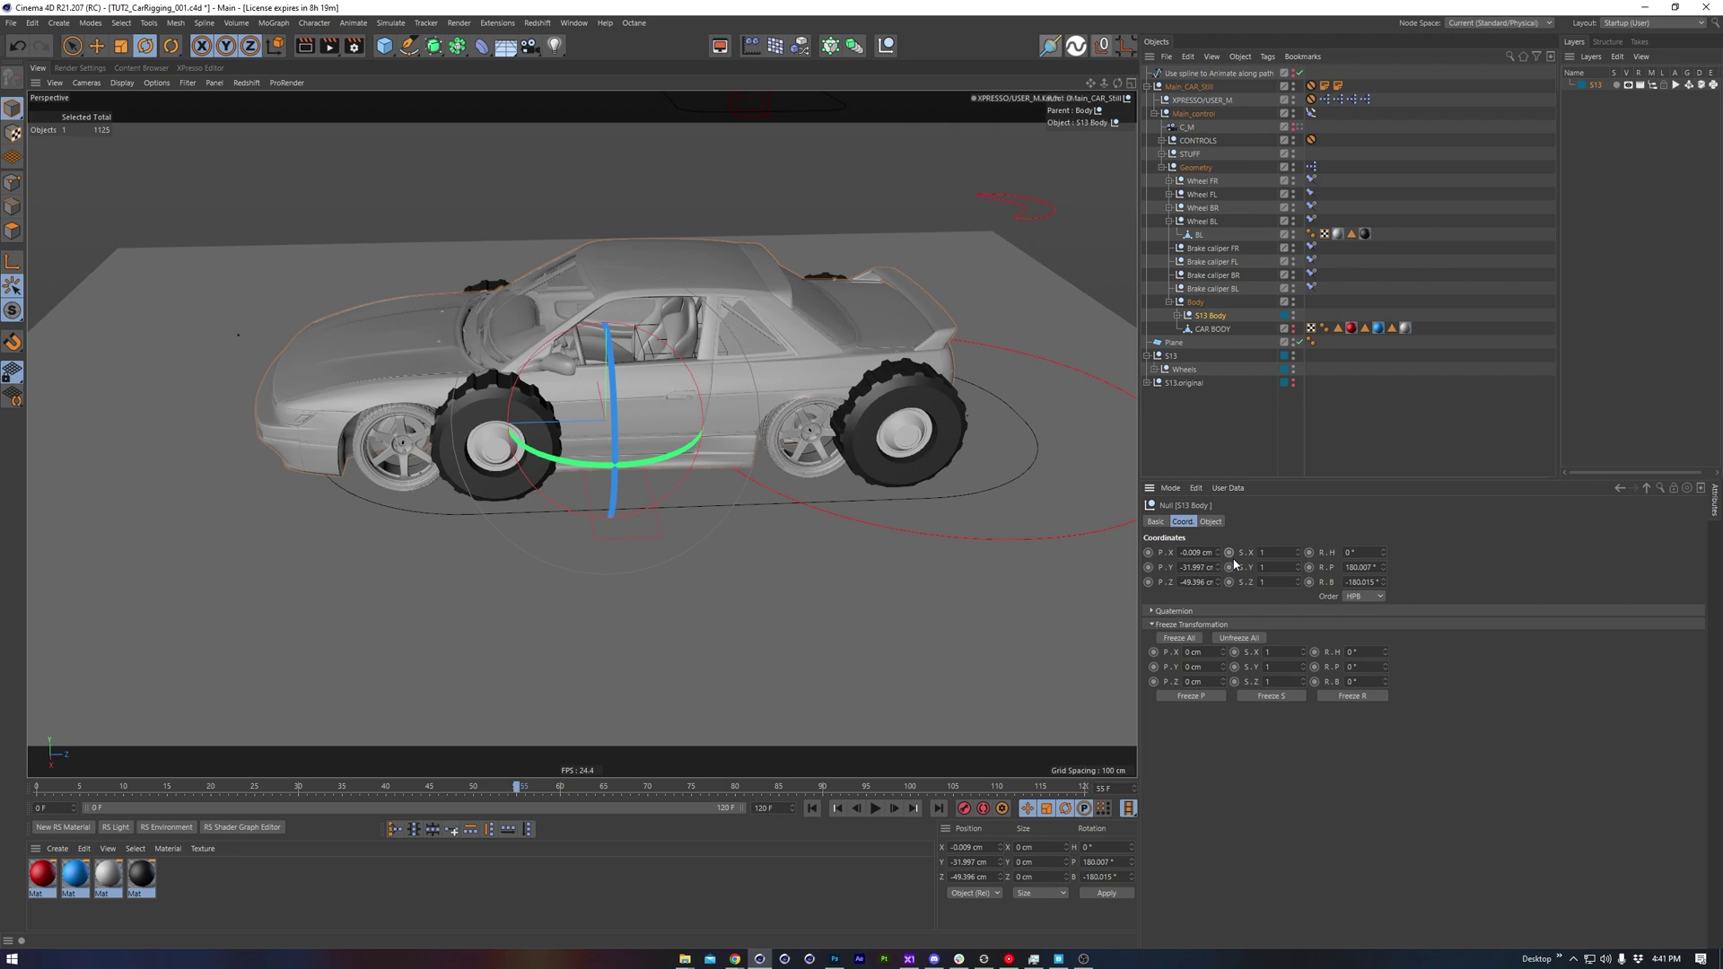
key(v)
mouse_move(836, 364)
click(848, 334)
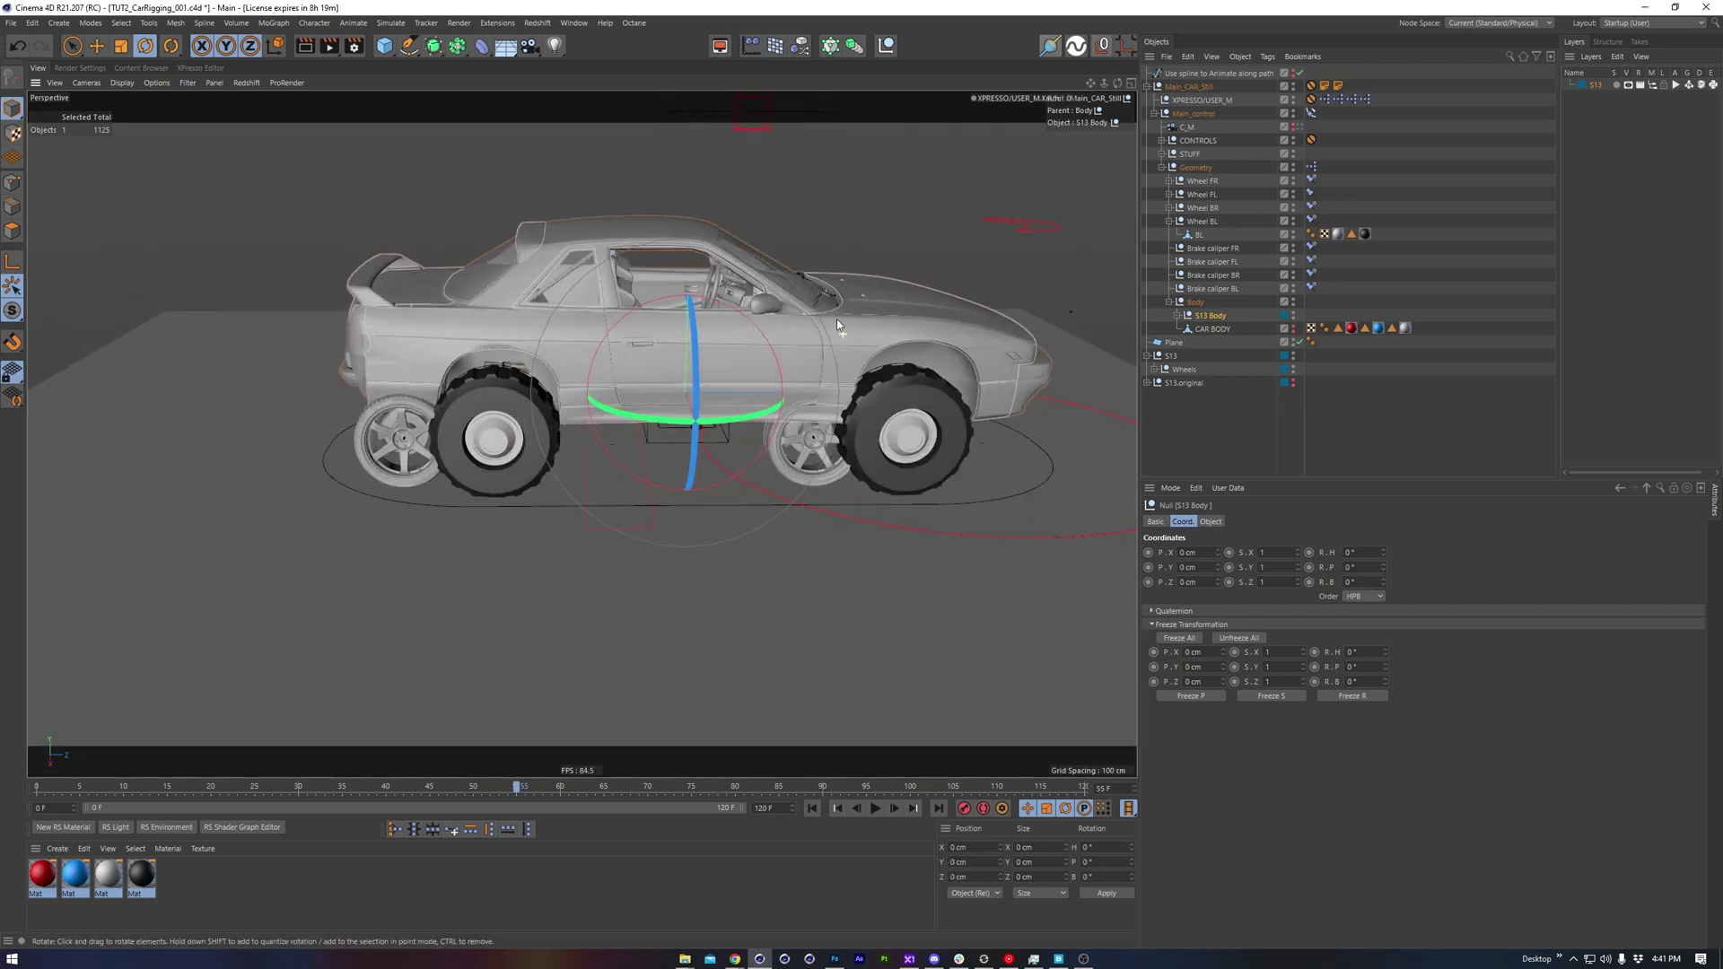
Place the left front wheel as Wheel LF under the rig's Wheel FL null and reset its transform to zero
click(856, 316)
alt+drag(856, 316, 489, 327)
click(727, 485)
key(s)
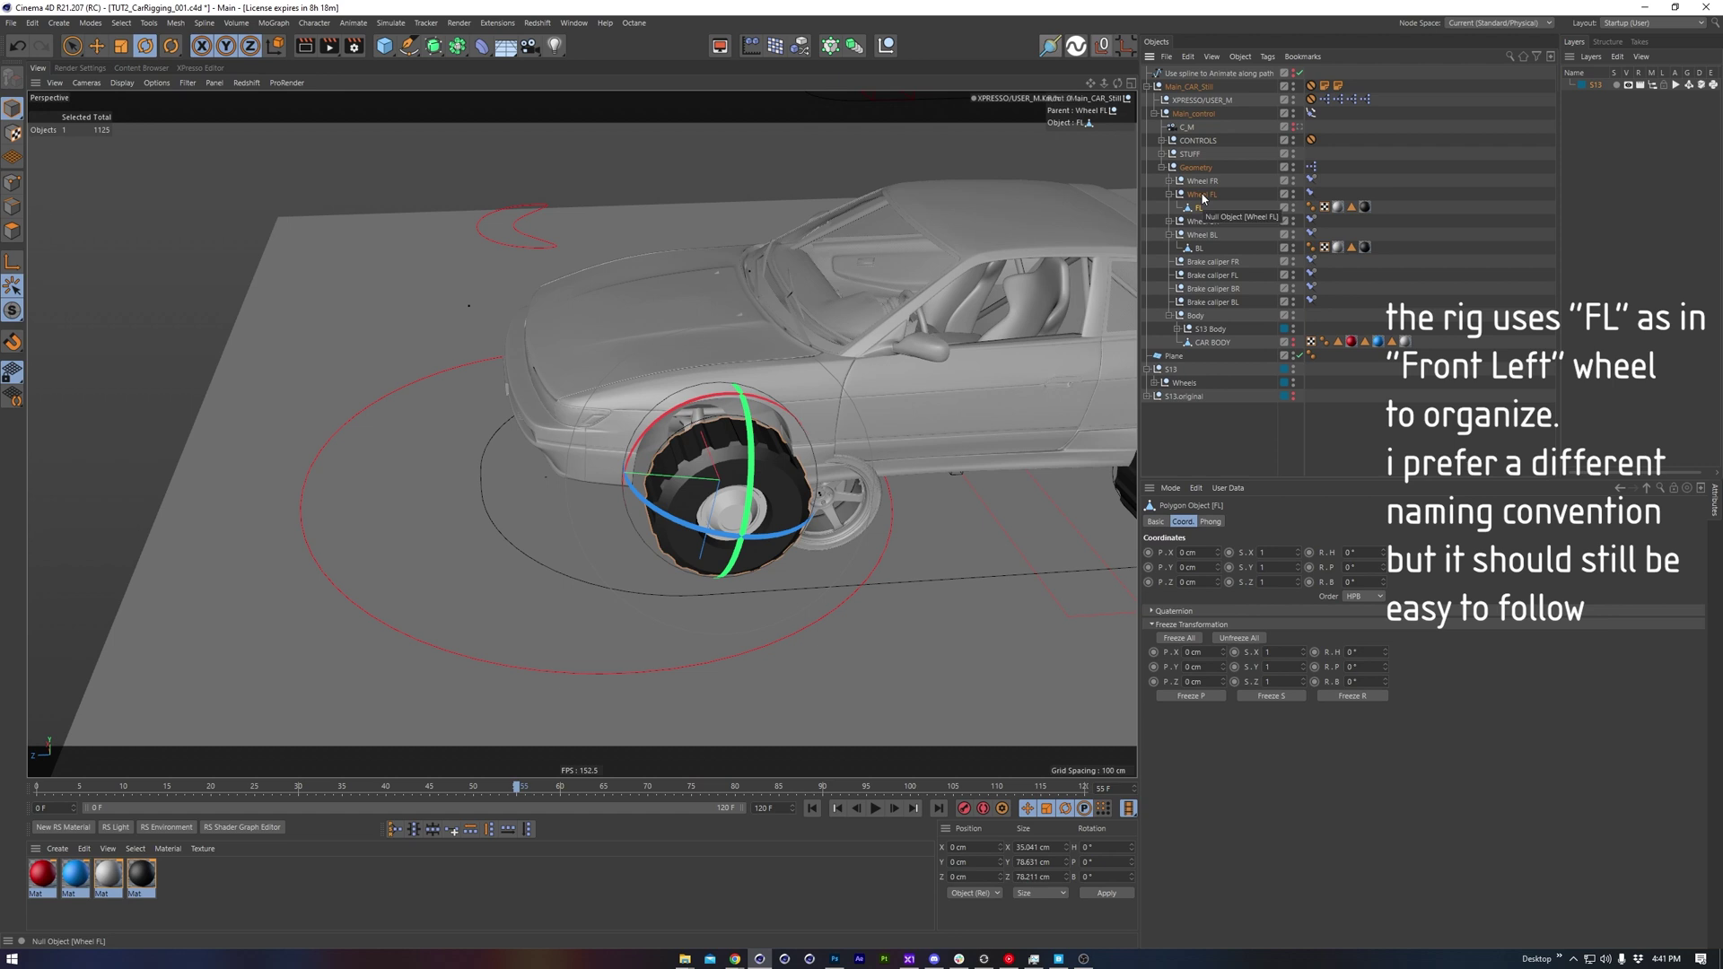
click(1169, 220)
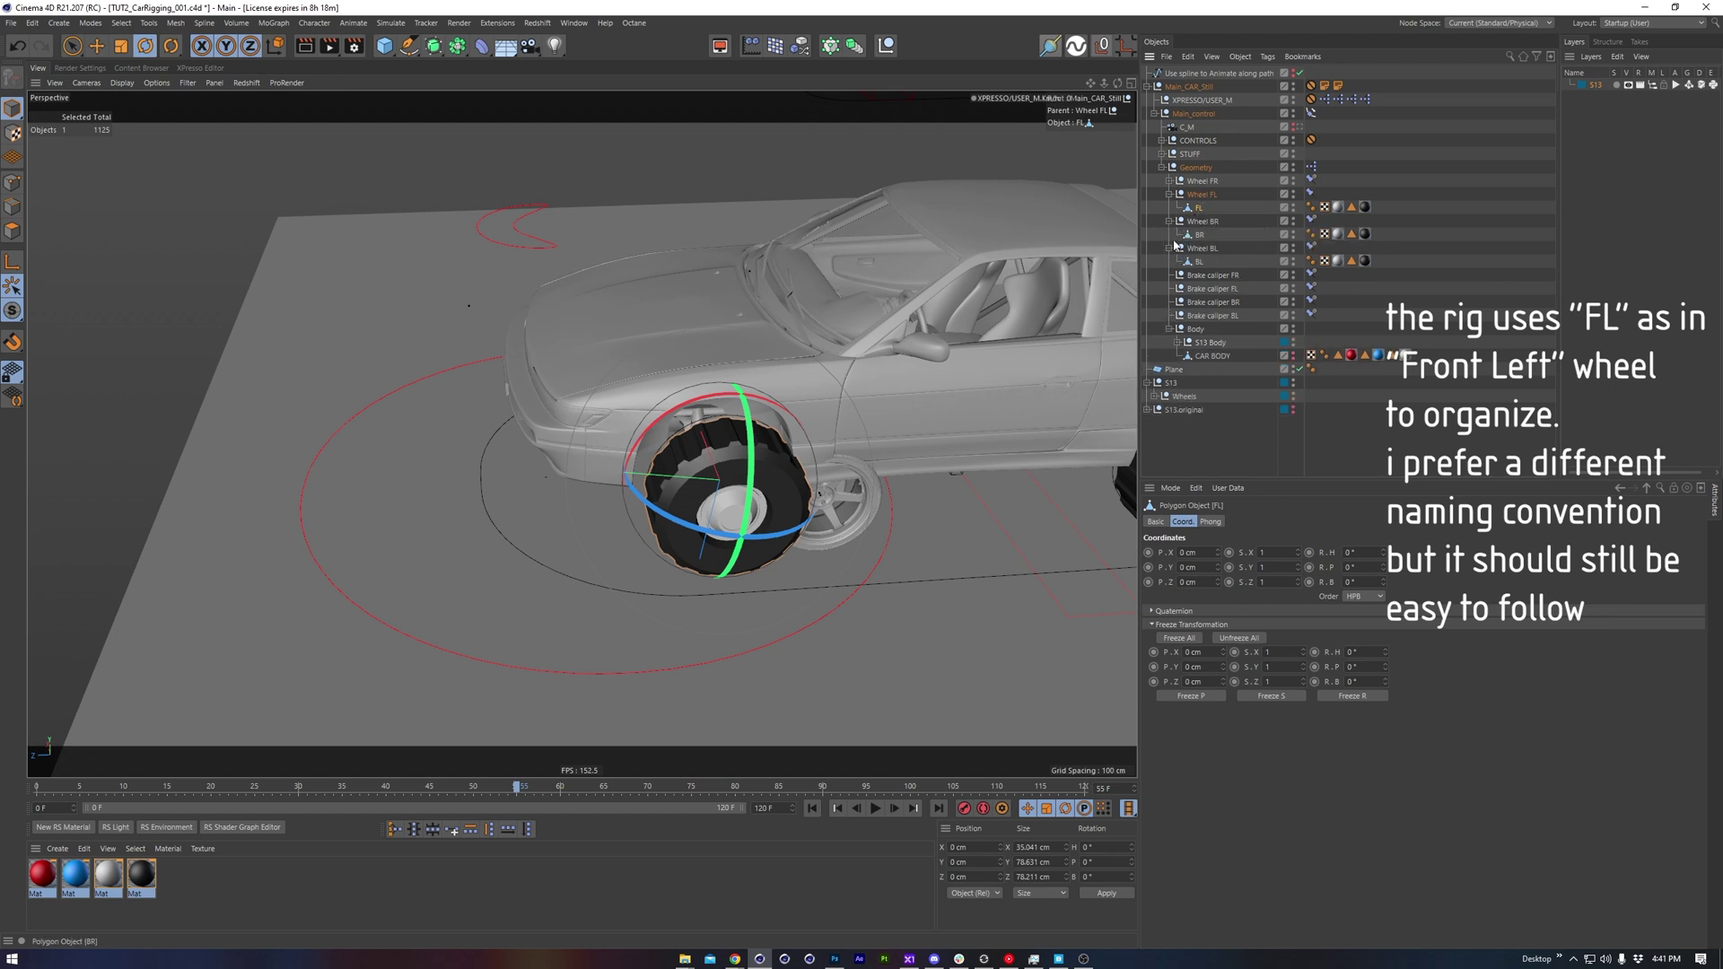
click(1169, 180)
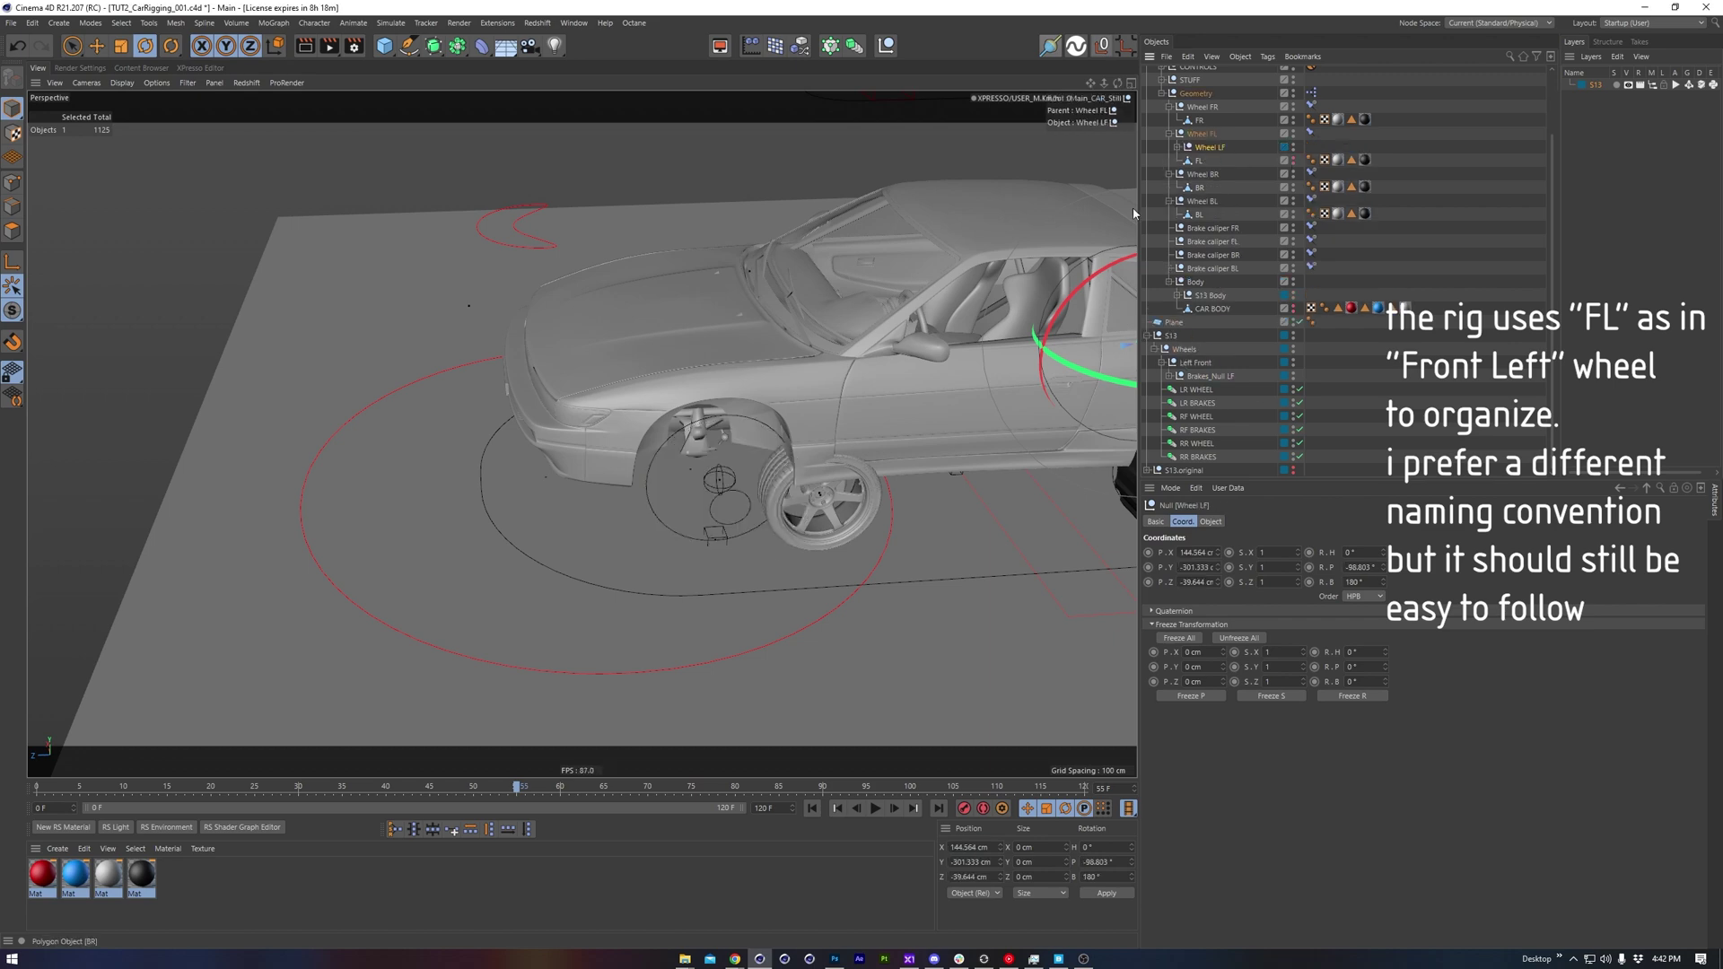
alt+middle_drag(1133, 213, 1044, 214)
click(1102, 45)
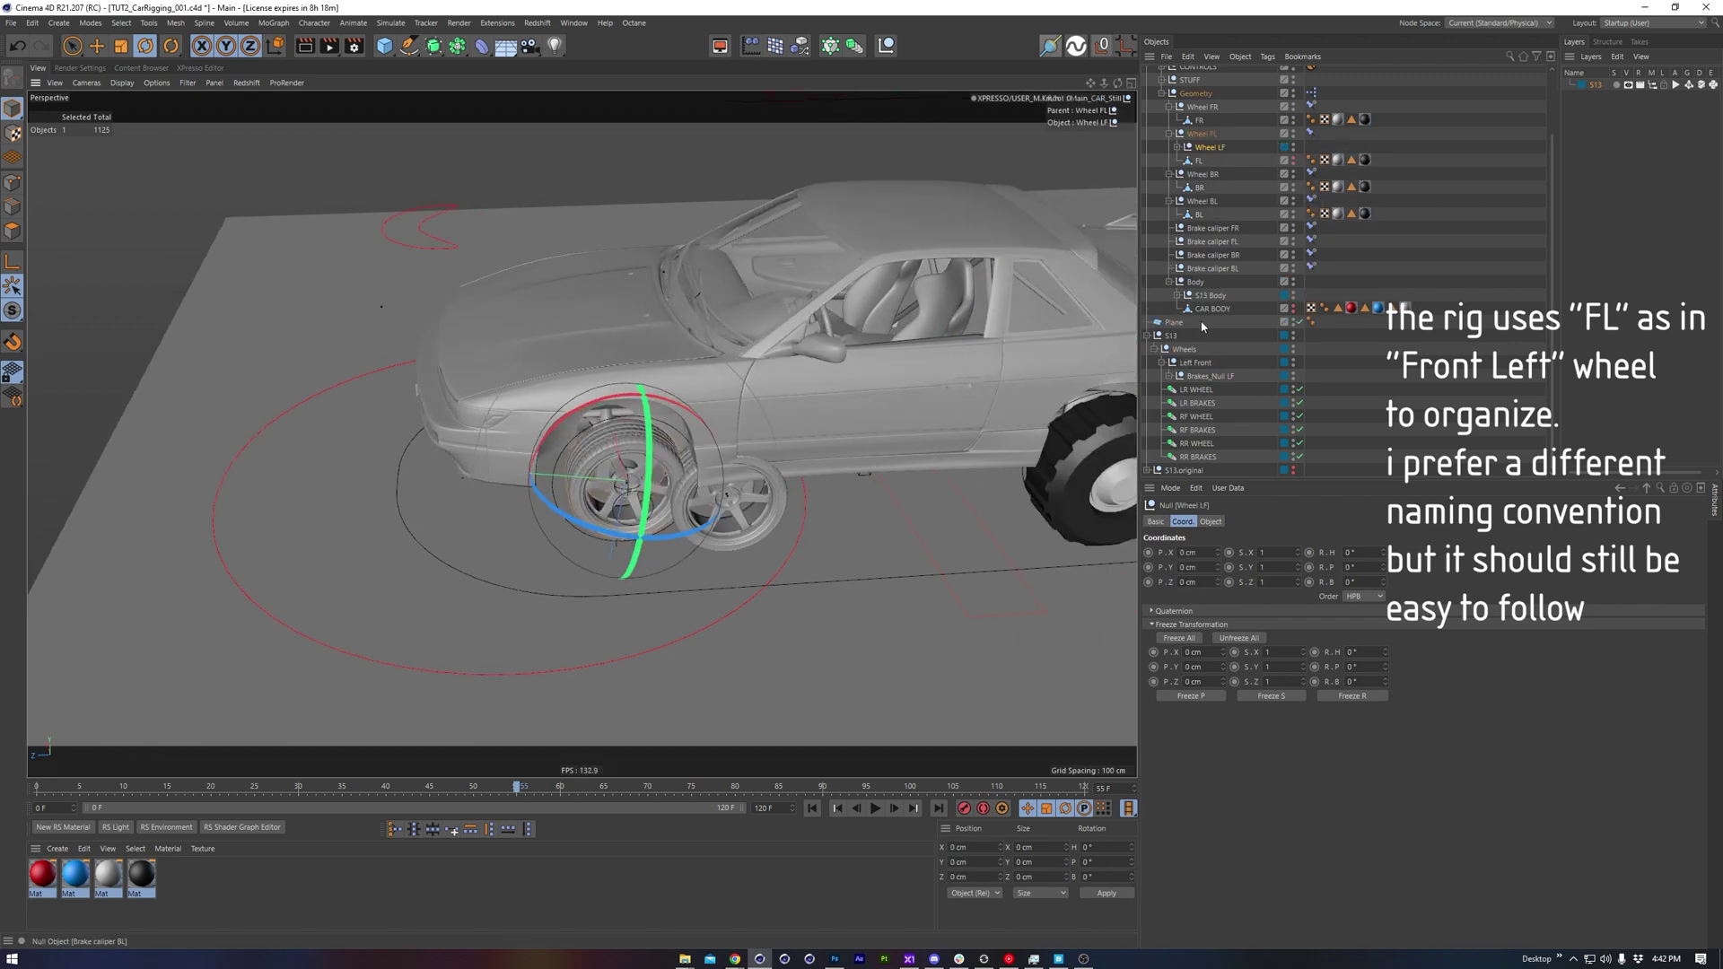
Move RF WHEEL under the rig's Wheel FR null and reset its transform
drag(1196, 416, 1203, 107)
click(1102, 45)
alt+drag(743, 264, 898, 359)
Try placing LR WHEEL under Wheel BR and RR WHEEL under Wheel BL
drag(1196, 402, 1202, 215)
key(ctrl+z)
key(ctrl+z)
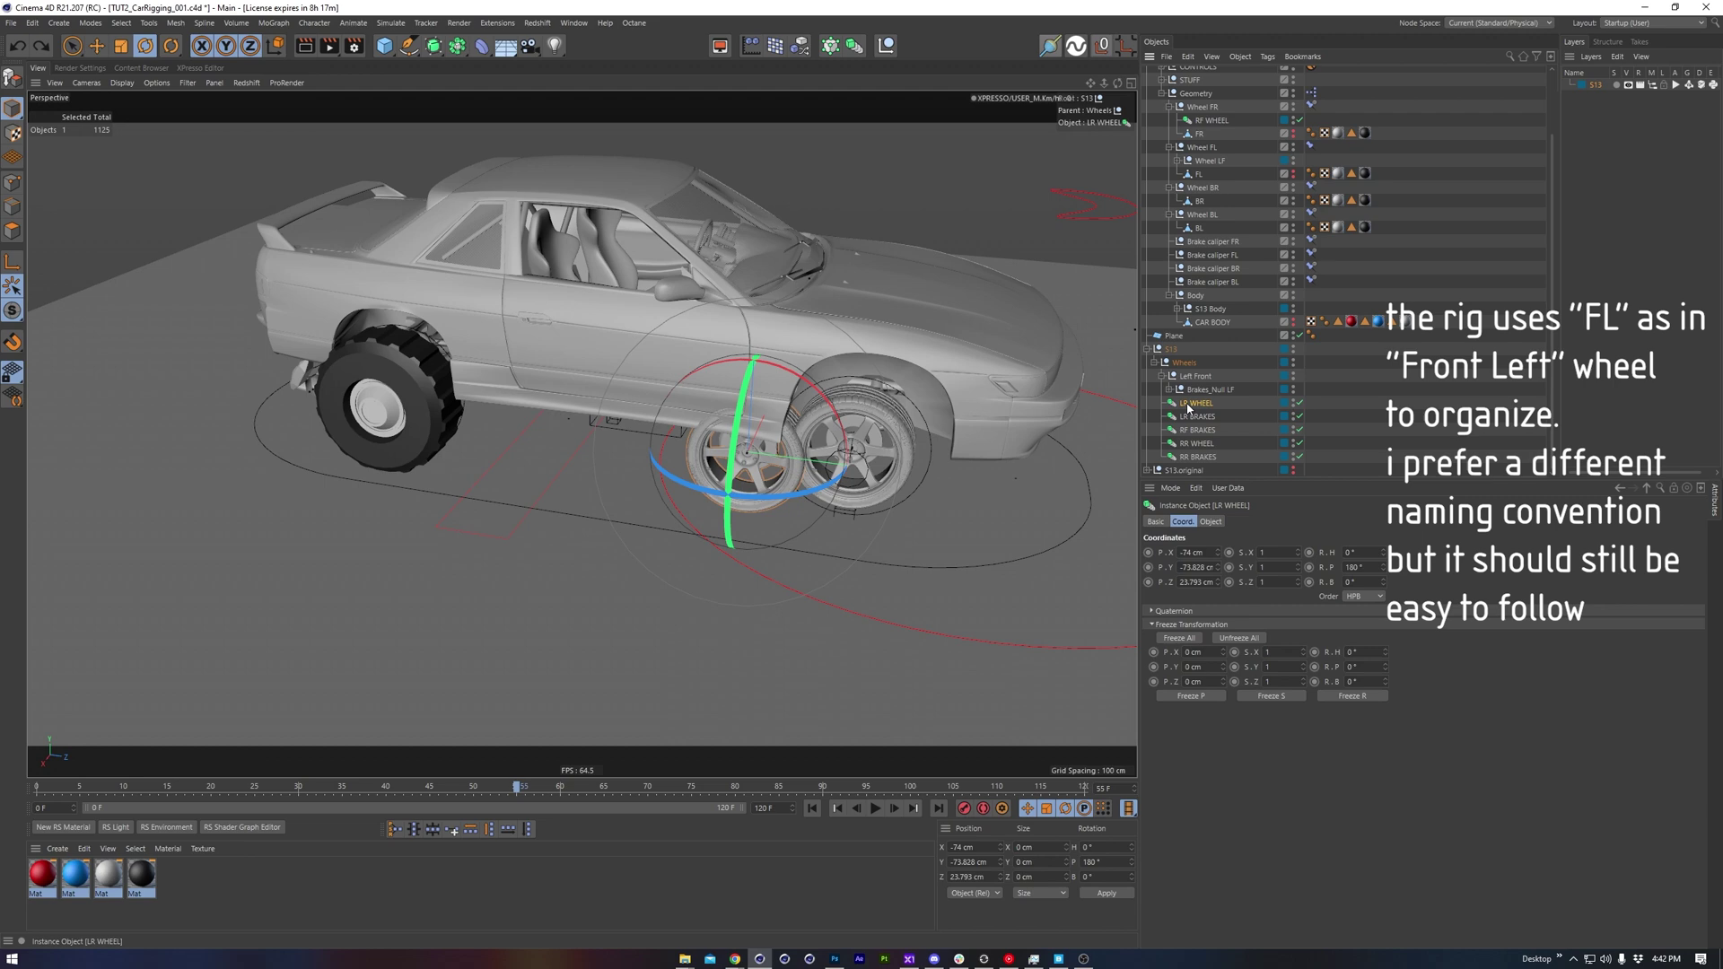
drag(1189, 405, 1204, 188)
alt+double_click(1293, 214)
click(1102, 45)
alt+drag(807, 296, 1077, 296)
click(1187, 445)
drag(1187, 446, 1202, 228)
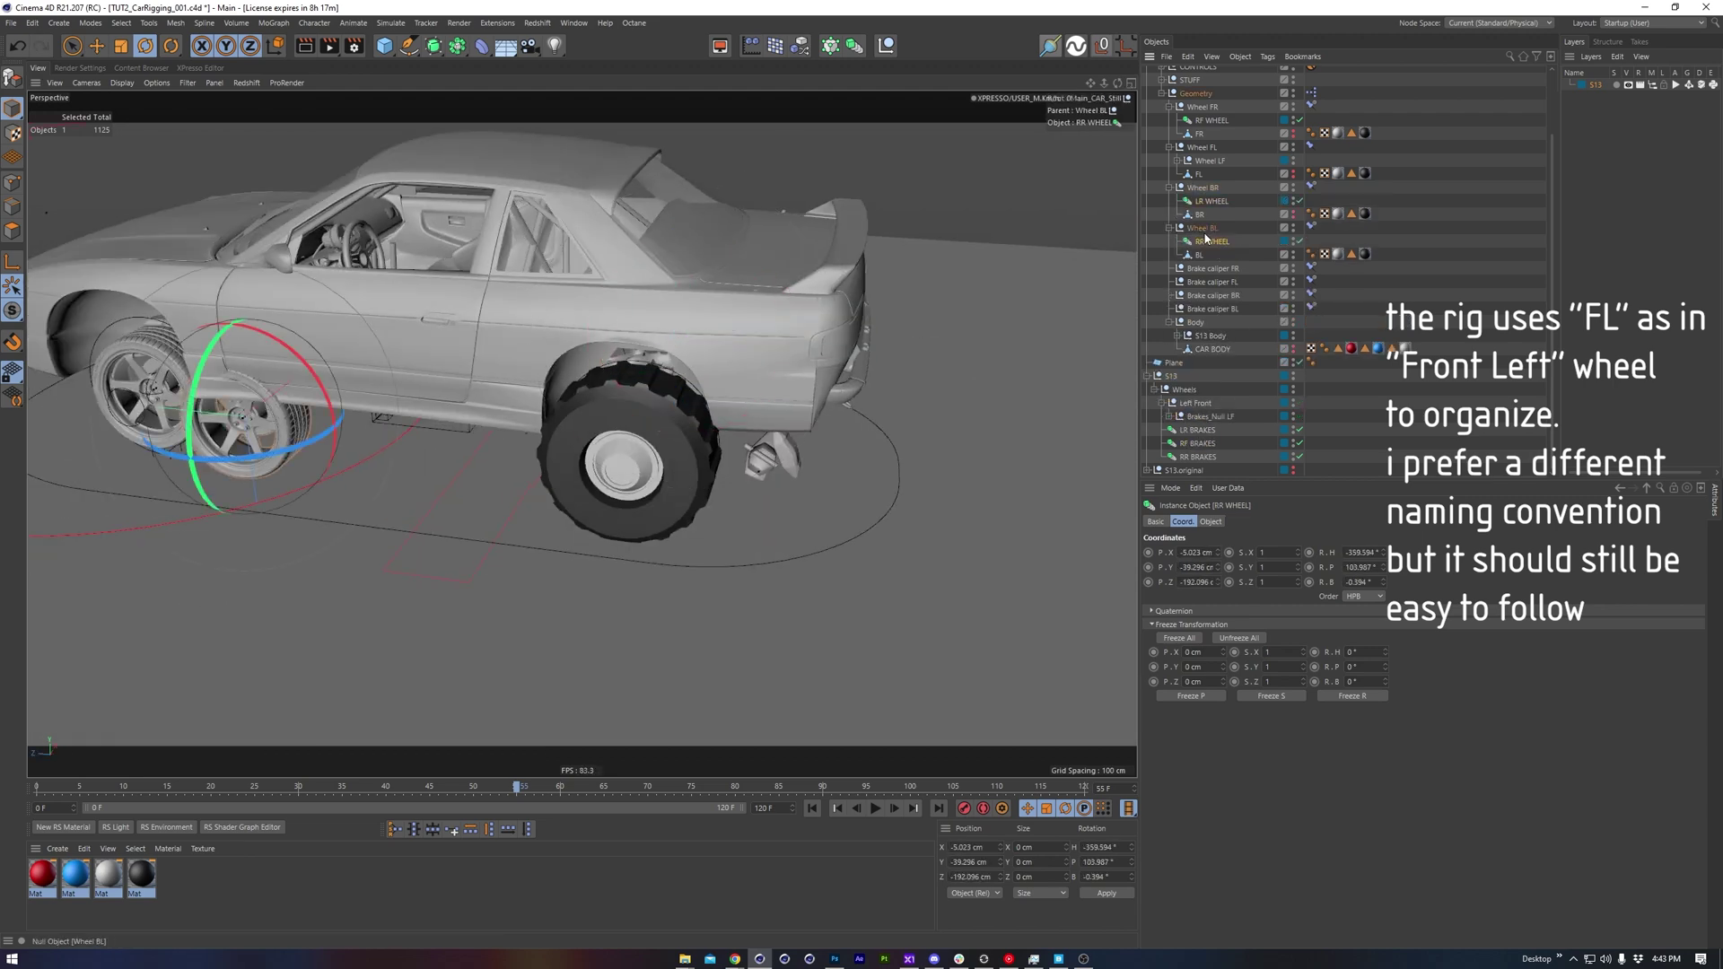
alt+drag(897, 376, 1077, 403)
Undo the swapped placement of the two rear wheel instances
key(ctrl+z)
key(ctrl+z)
key(ctrl+z)
key(ctrl+z)
key(ctrl+z)
Move LR WHEEL under the rig's Wheel BL null and reset its transform
drag(1194, 405, 1202, 214)
key(v)
click(810, 340)
mouse_move(808, 377)
alt+mouse_down()
mouse_move(557, 386)
mouse_move(808, 376)
alt+mouse_up()
Move RR WHEEL under the rig's Wheel BR null, zero its position and rotate its bank to -180°
drag(1197, 443, 1202, 187)
drag(658, 530, 628, 376)
alt+drag(646, 449, 610, 440)
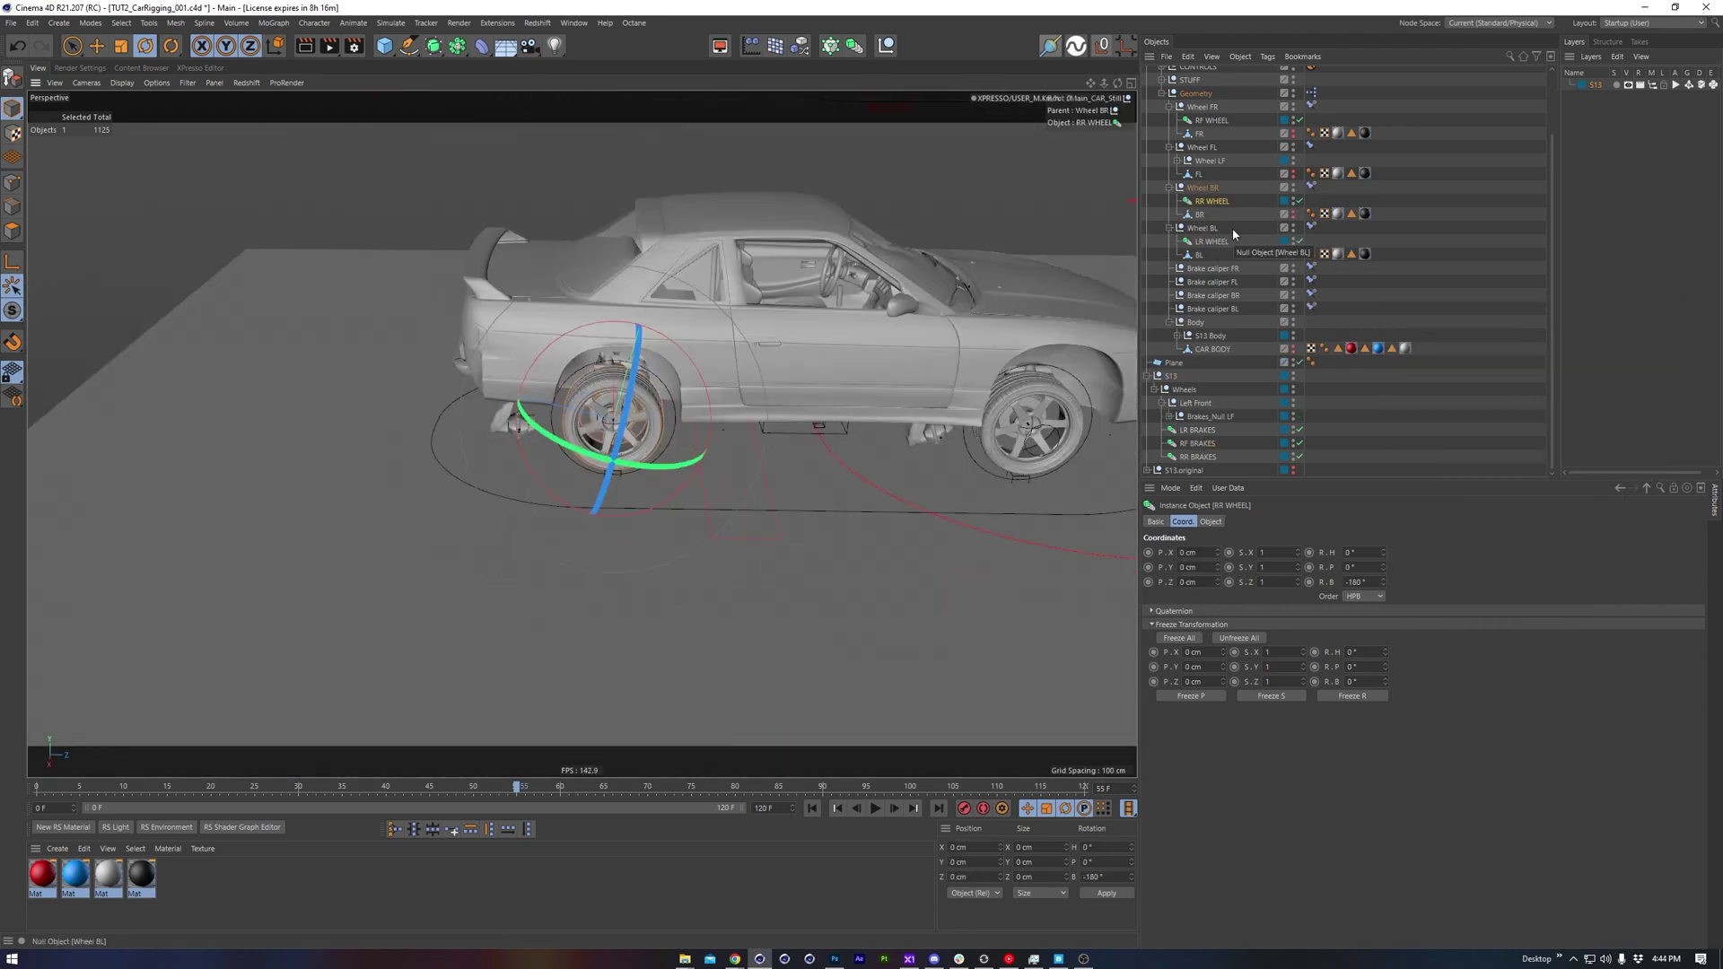
Place each brake assembly under its matching Brake caliper null, with Brakes_Null LF zeroed in position and pitched to 130°
drag(1207, 416, 1216, 281)
alt+drag(942, 422, 681, 358)
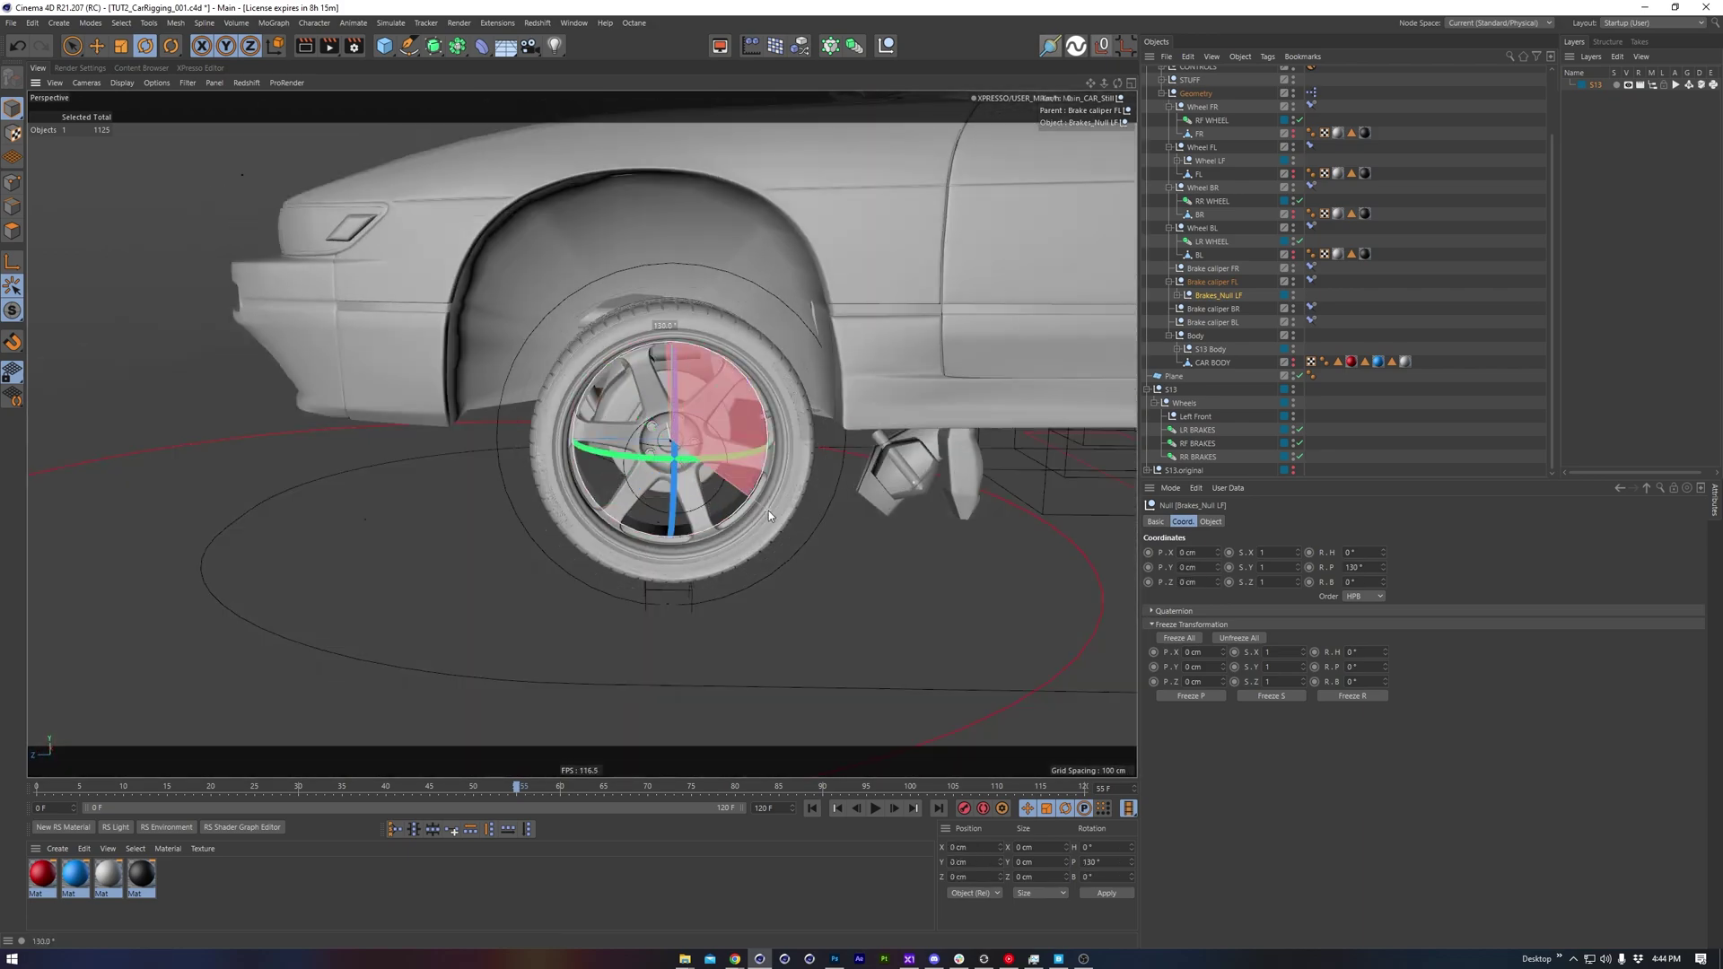
click(1196, 431)
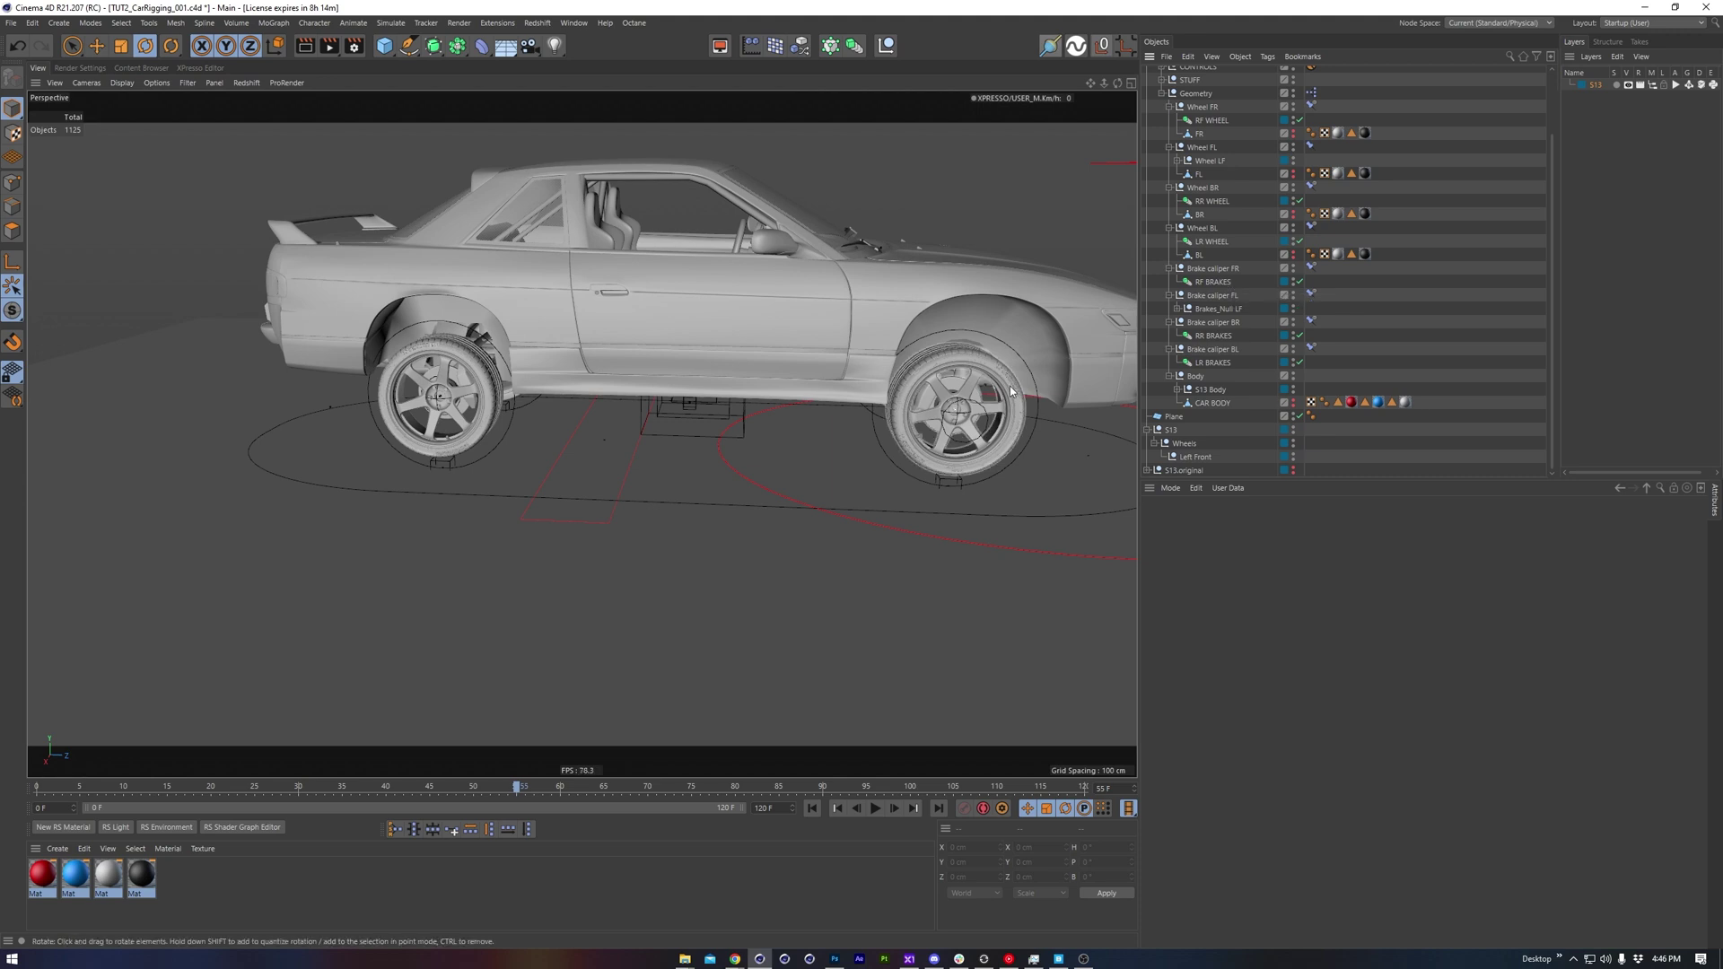
Examine the right front wheel, brake and surrounding rig splines up close
alt+middle_drag(1011, 391, 827, 352)
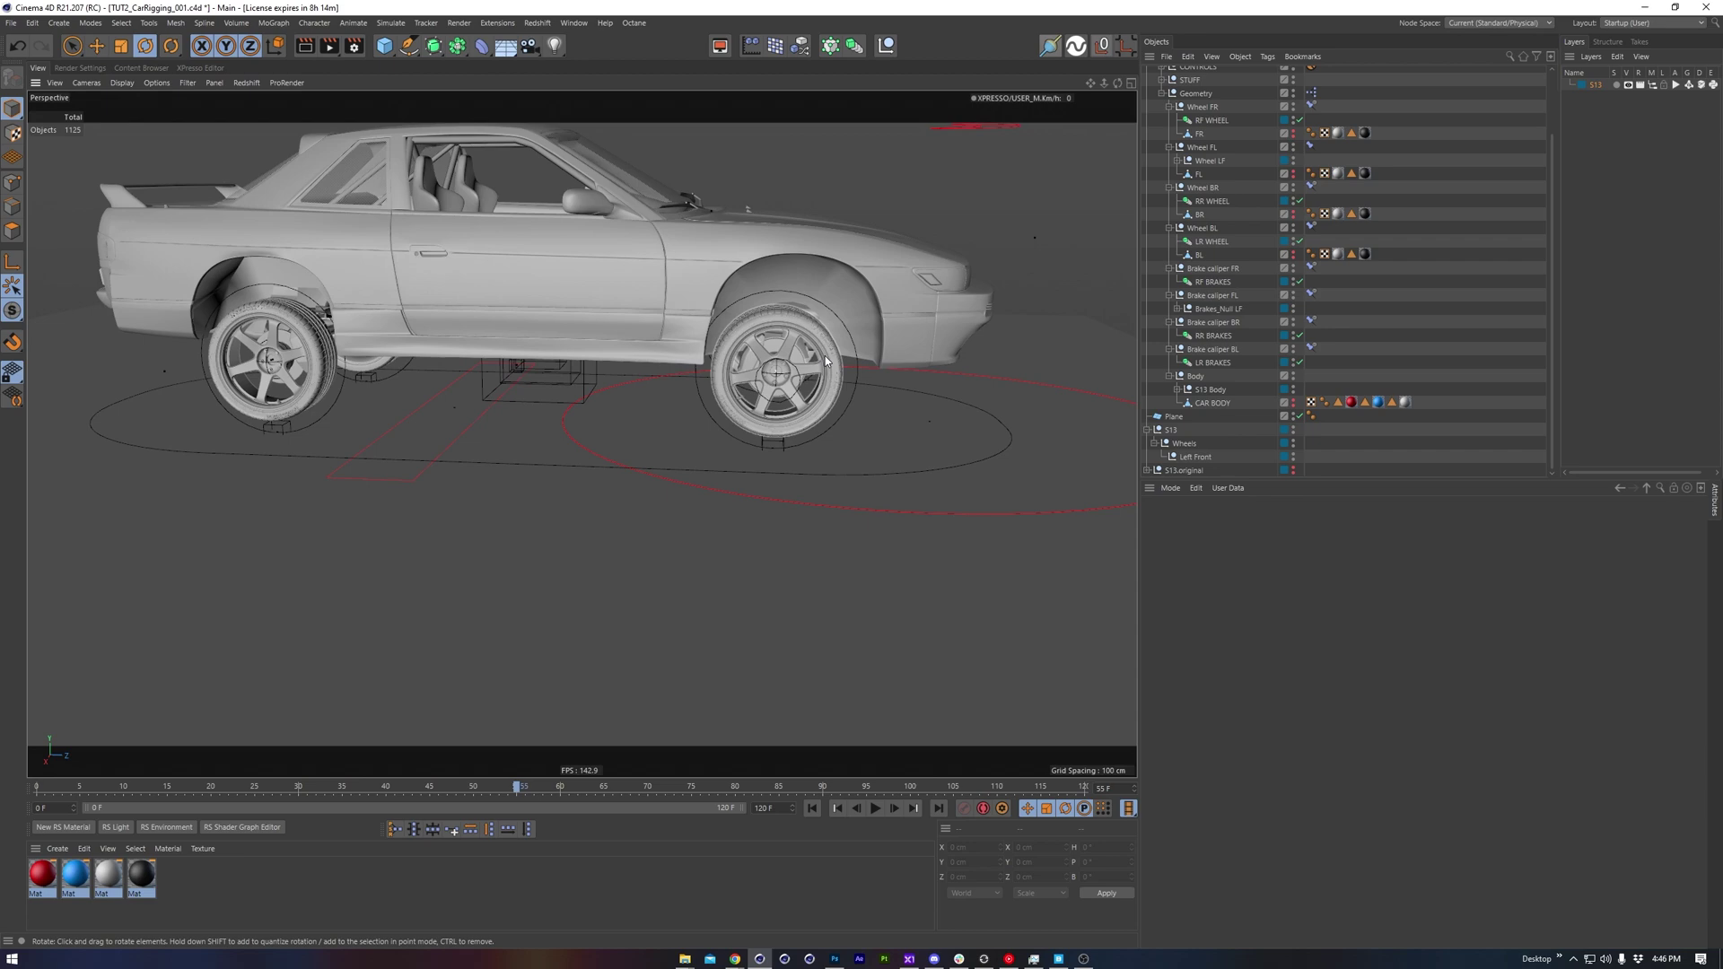
scroll(826, 361, up, 10)
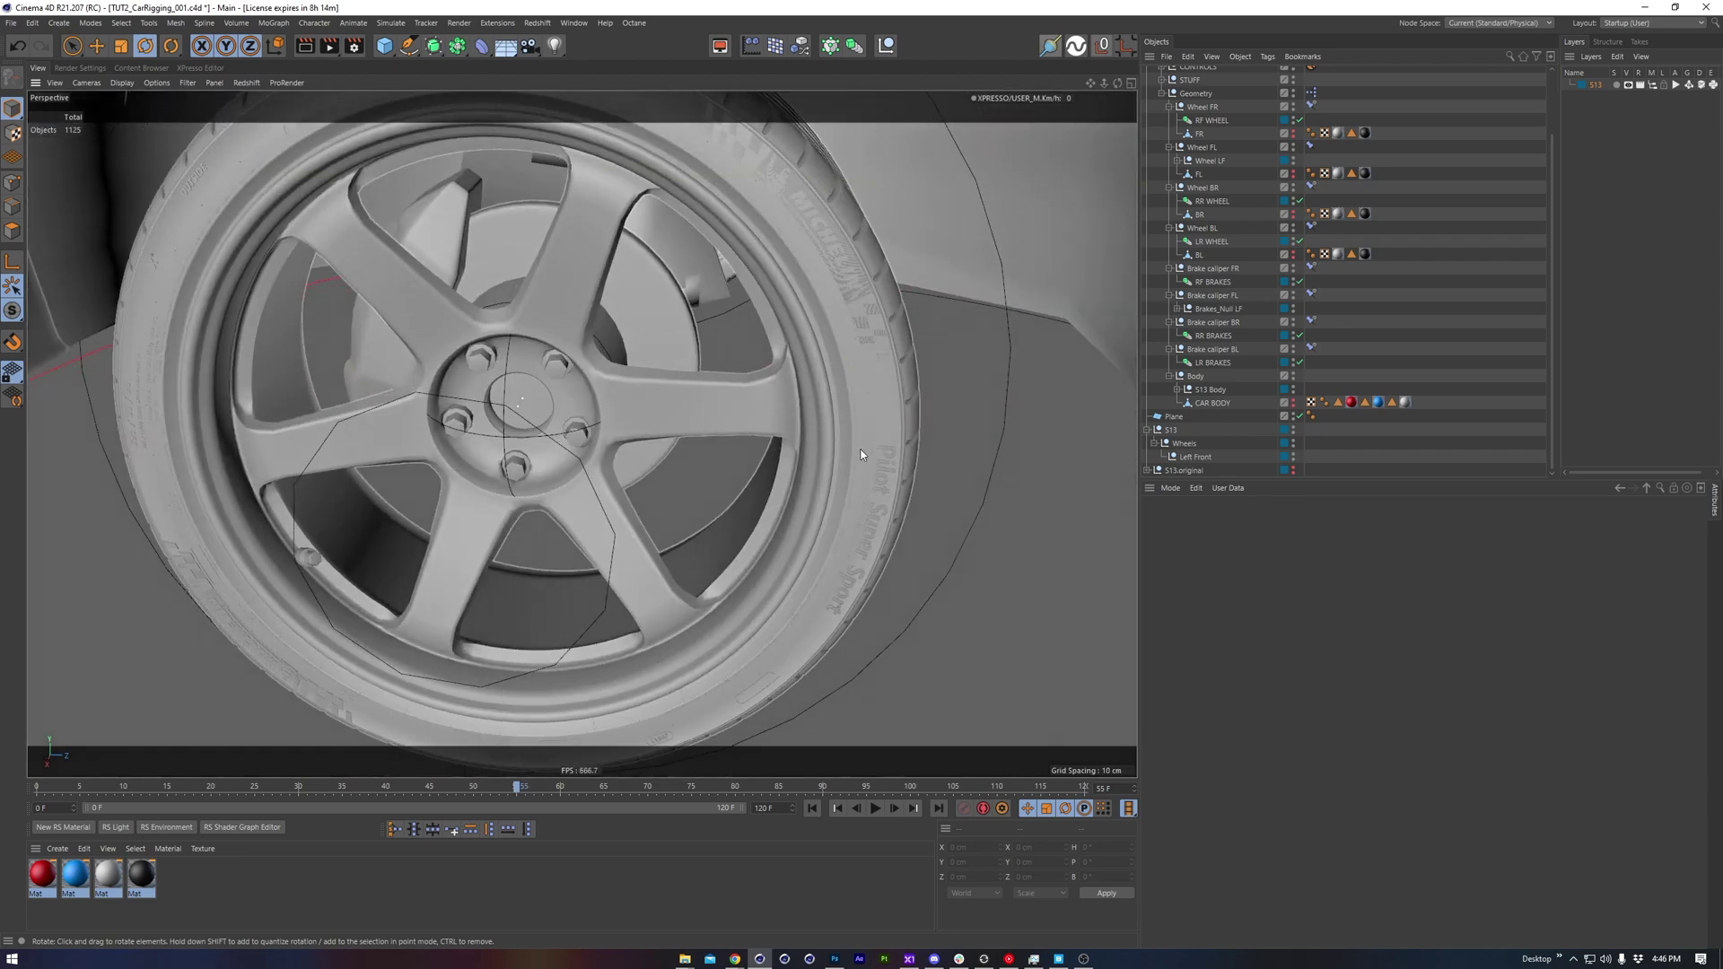
alt+drag(844, 391, 851, 455)
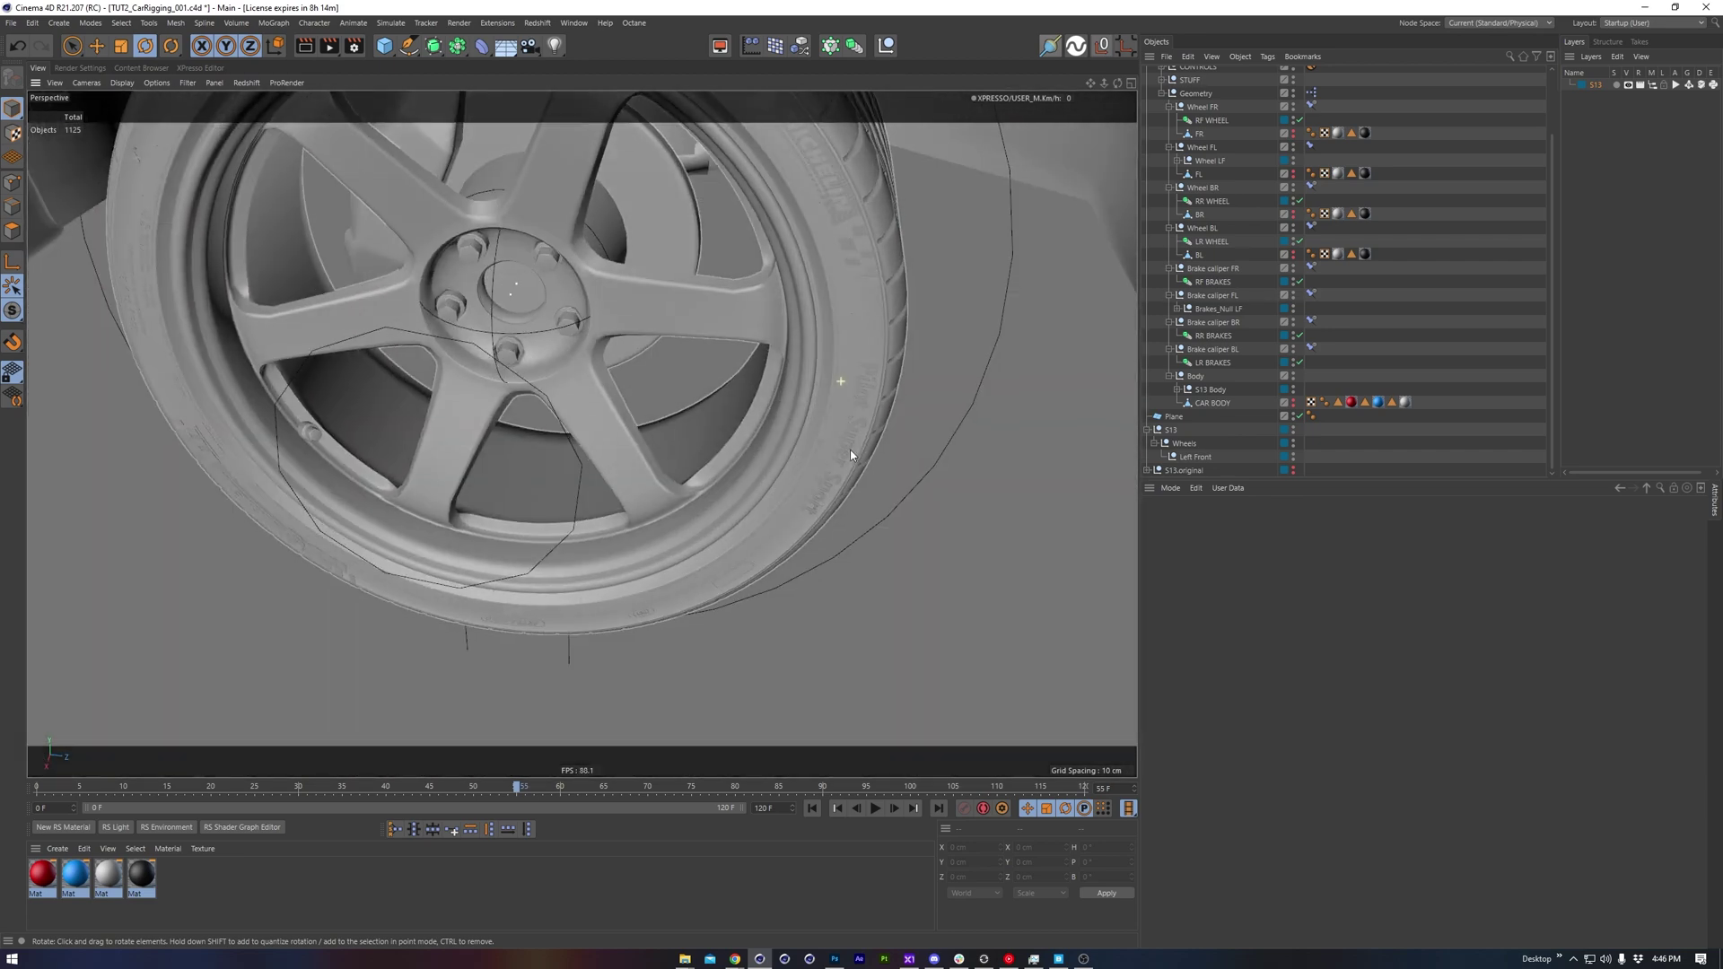
Delete the rig's placeholder wheel meshes FR, FL, BR and BL together with the CAR BODY mesh
alt+drag(823, 216, 851, 298)
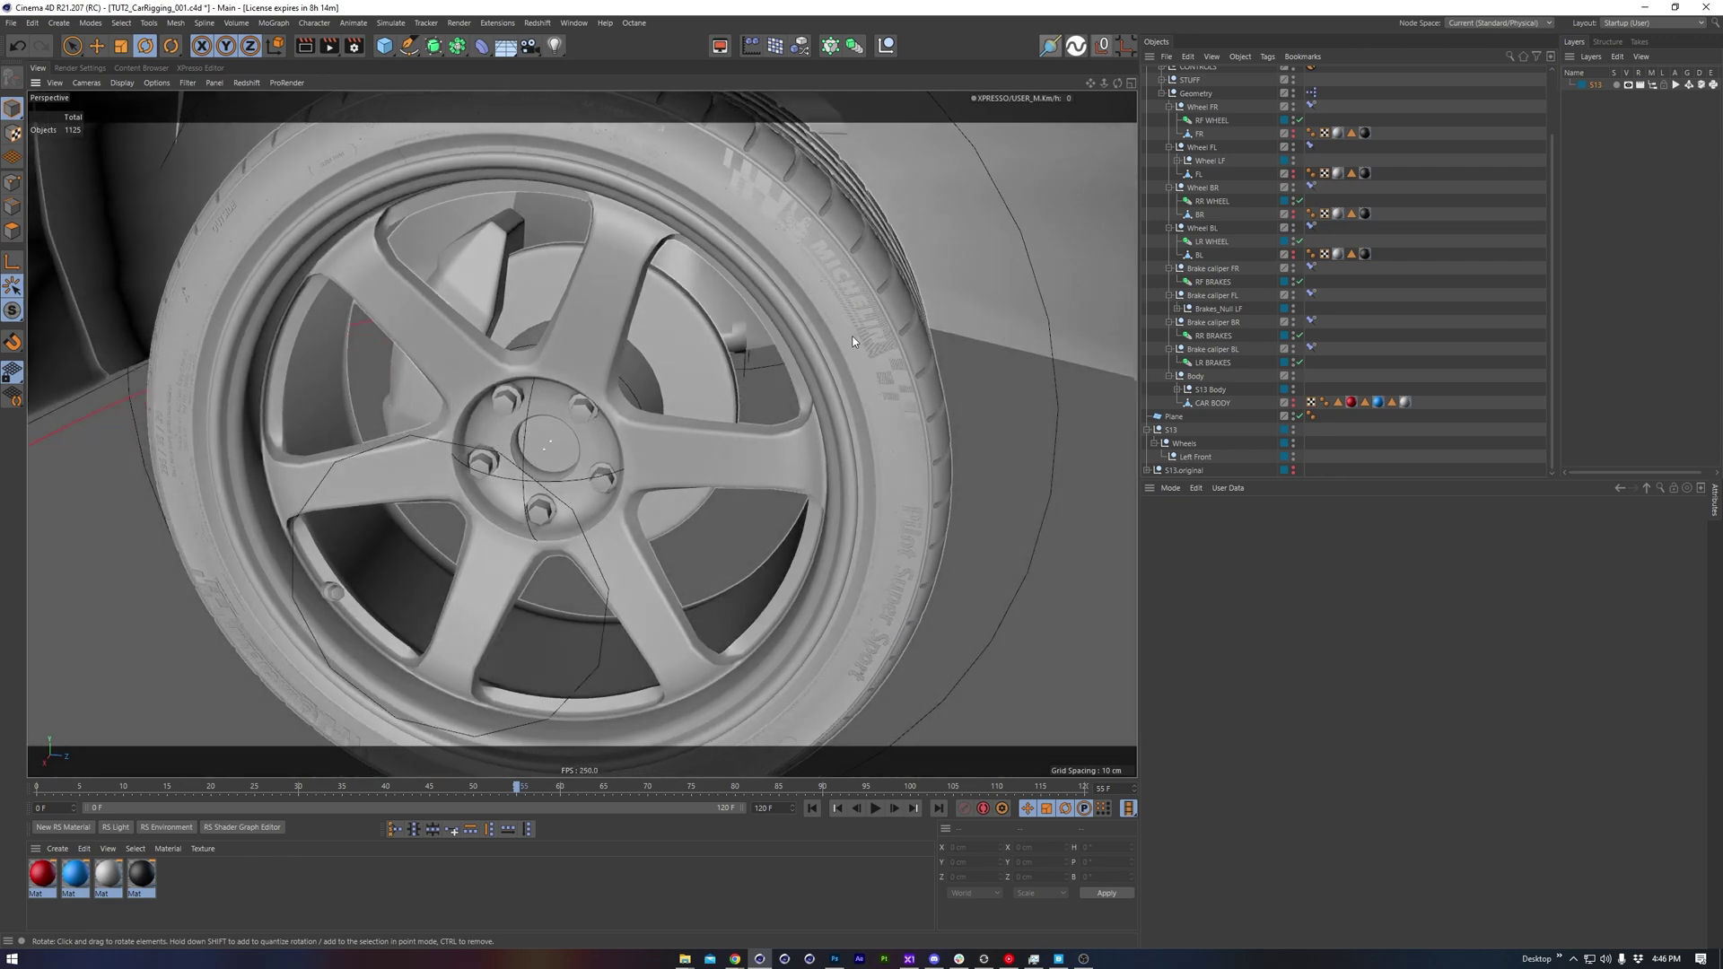
alt+drag(852, 341, 827, 291)
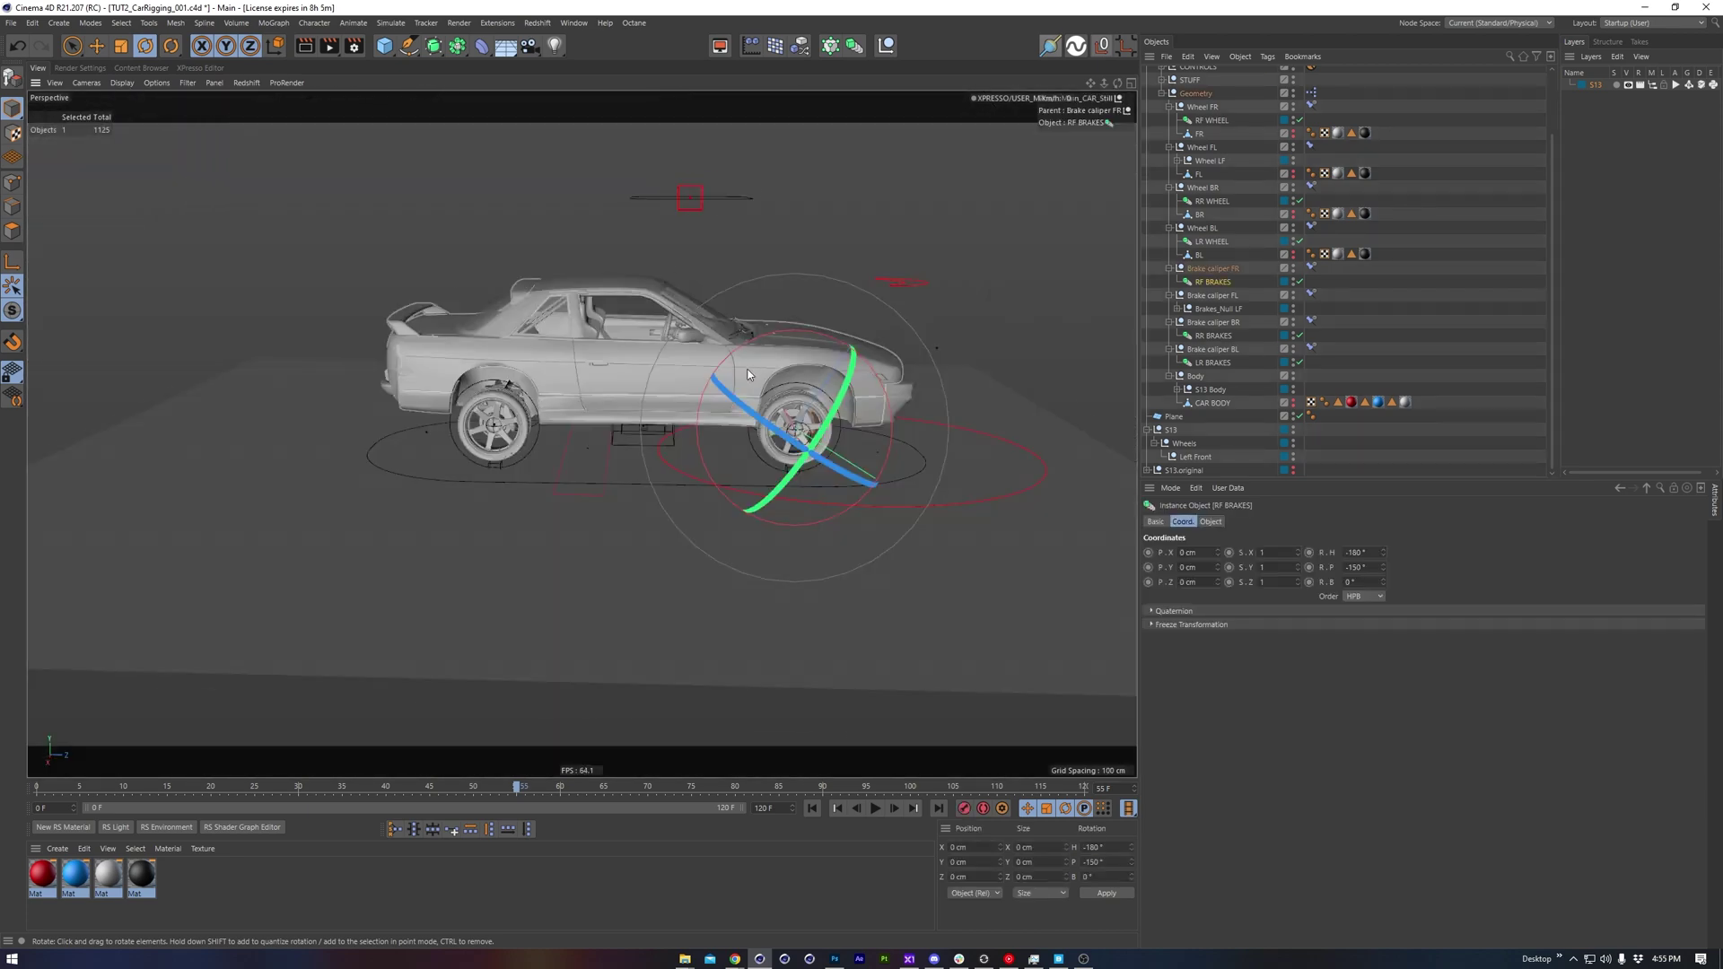
alt+drag(748, 375, 772, 371)
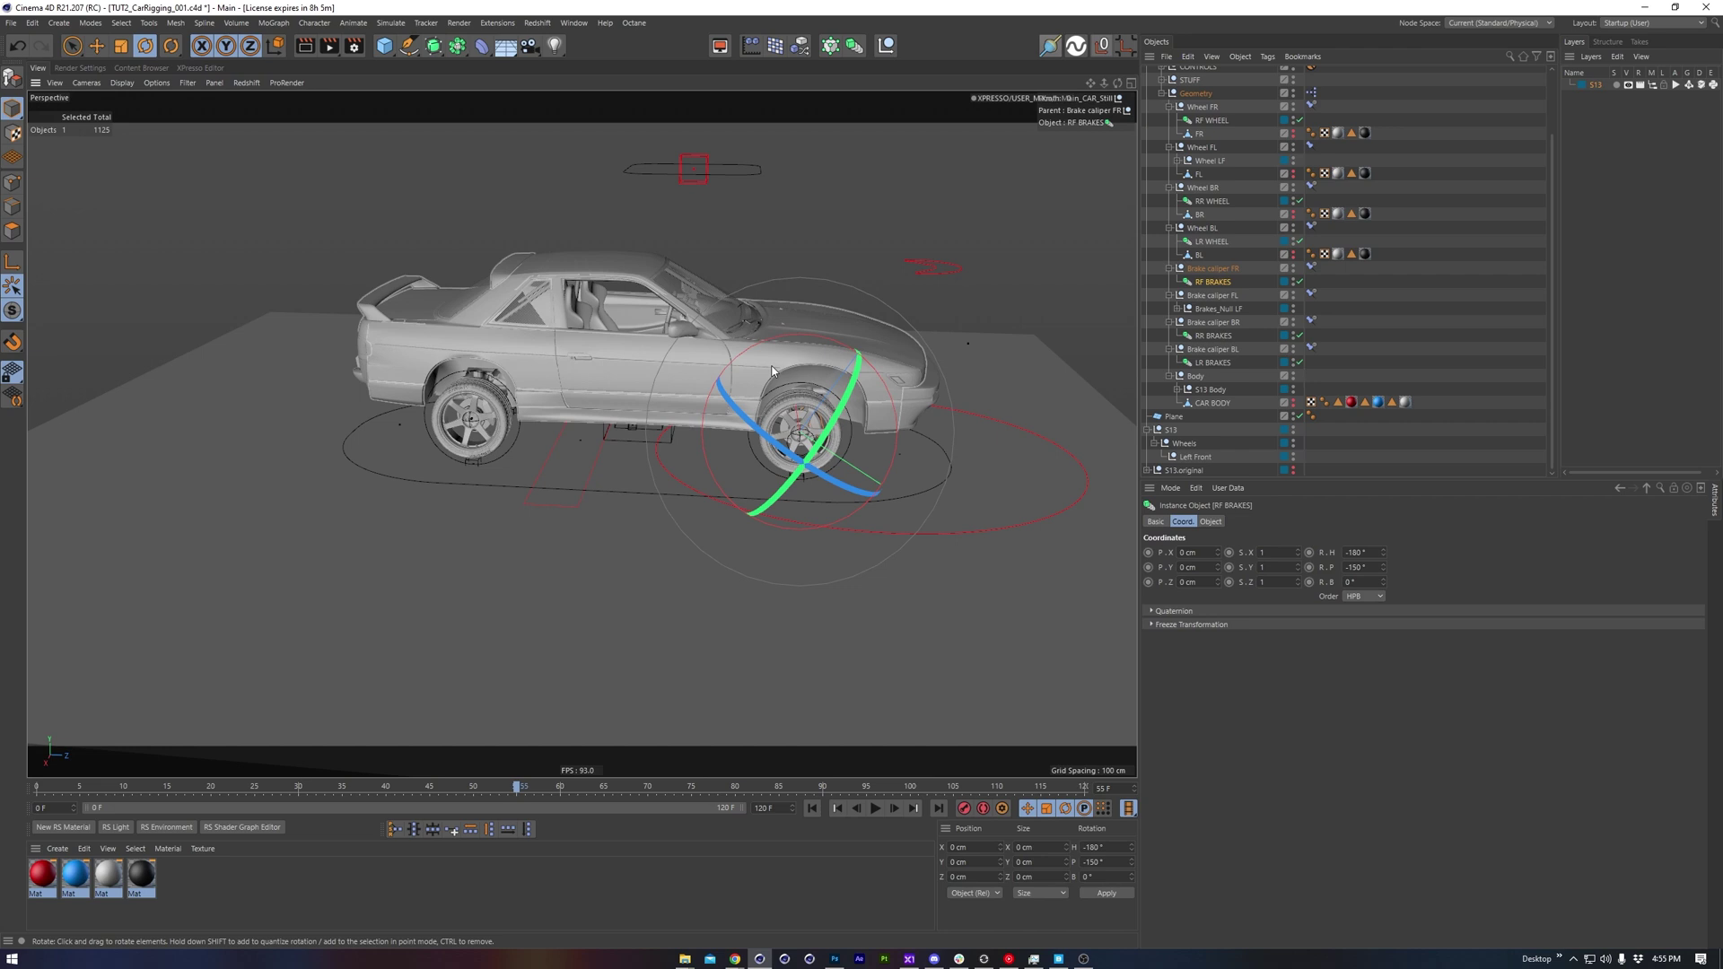
click(1202, 256)
ctrl+click(1202, 215)
ctrl+click(1202, 175)
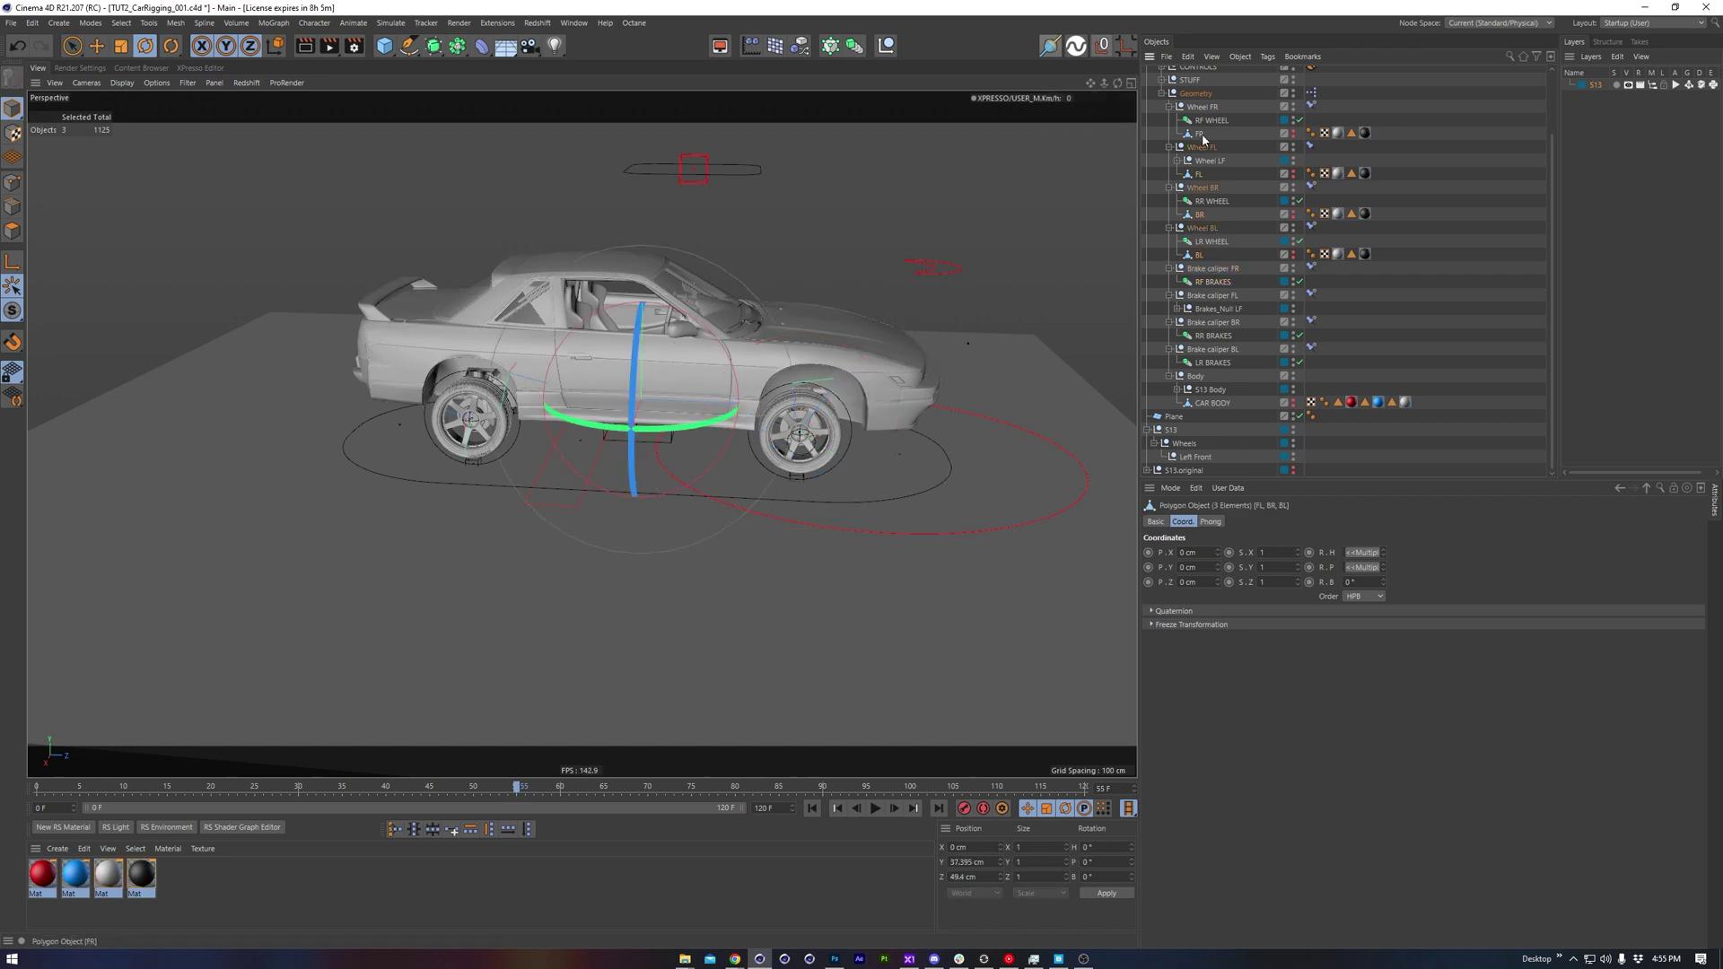
ctrl+click(1210, 403)
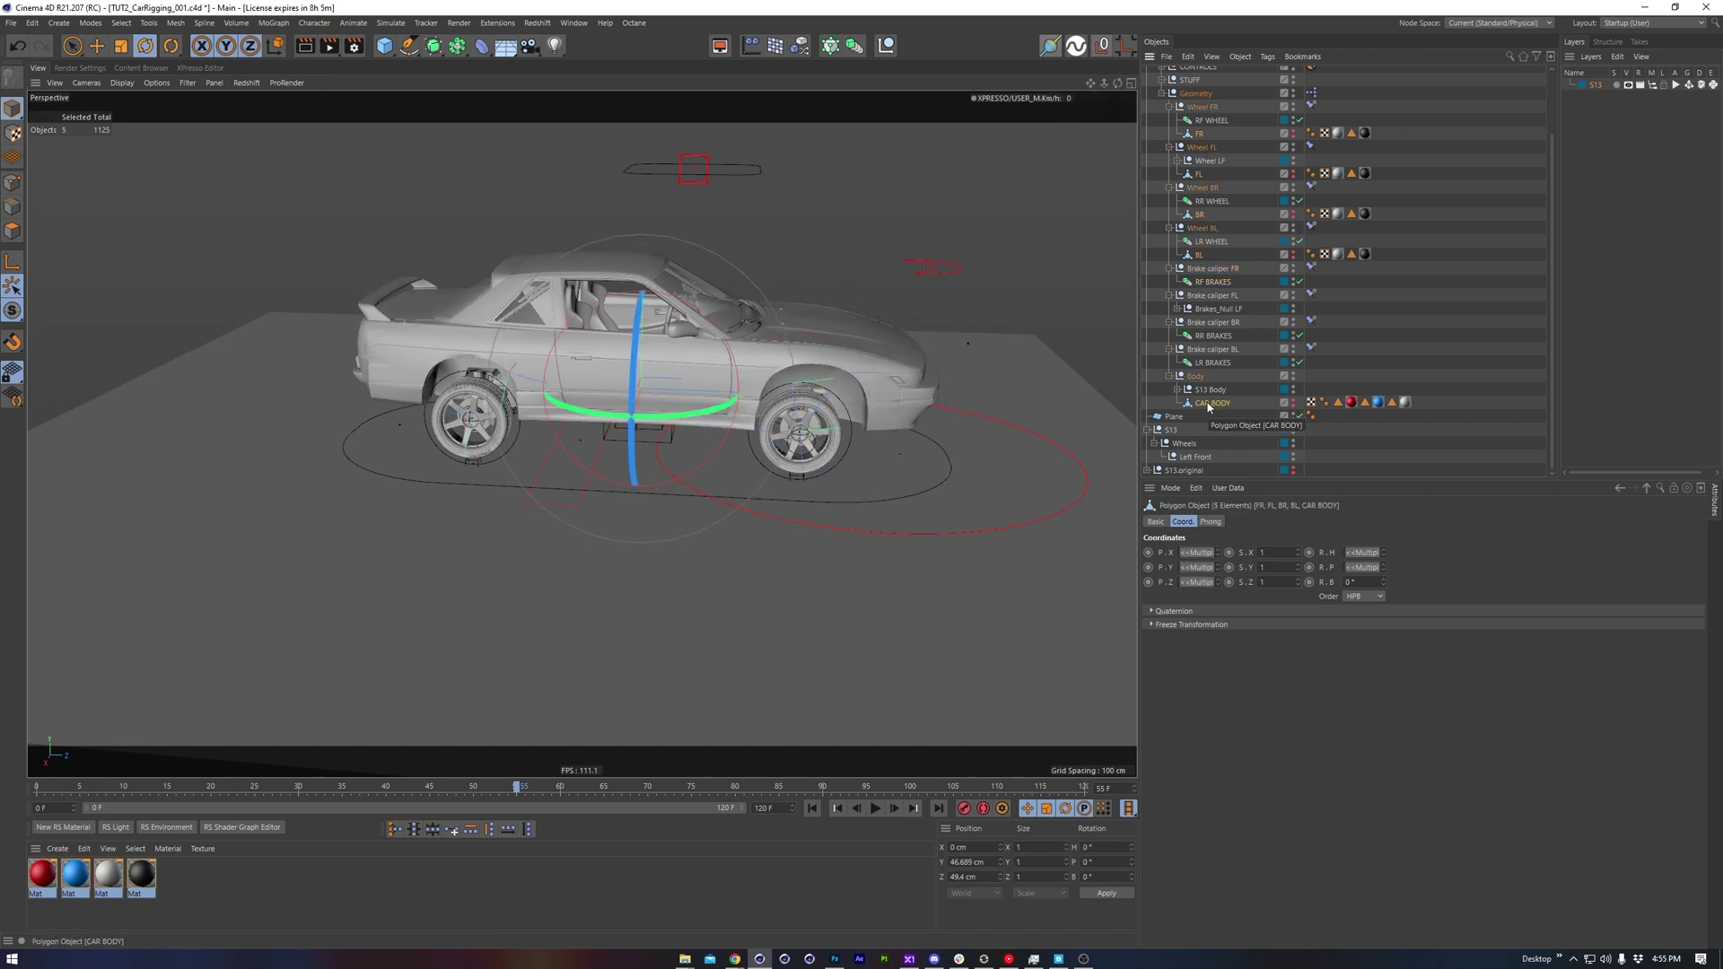
key(Delete)
scroll(582, 370, up, 3)
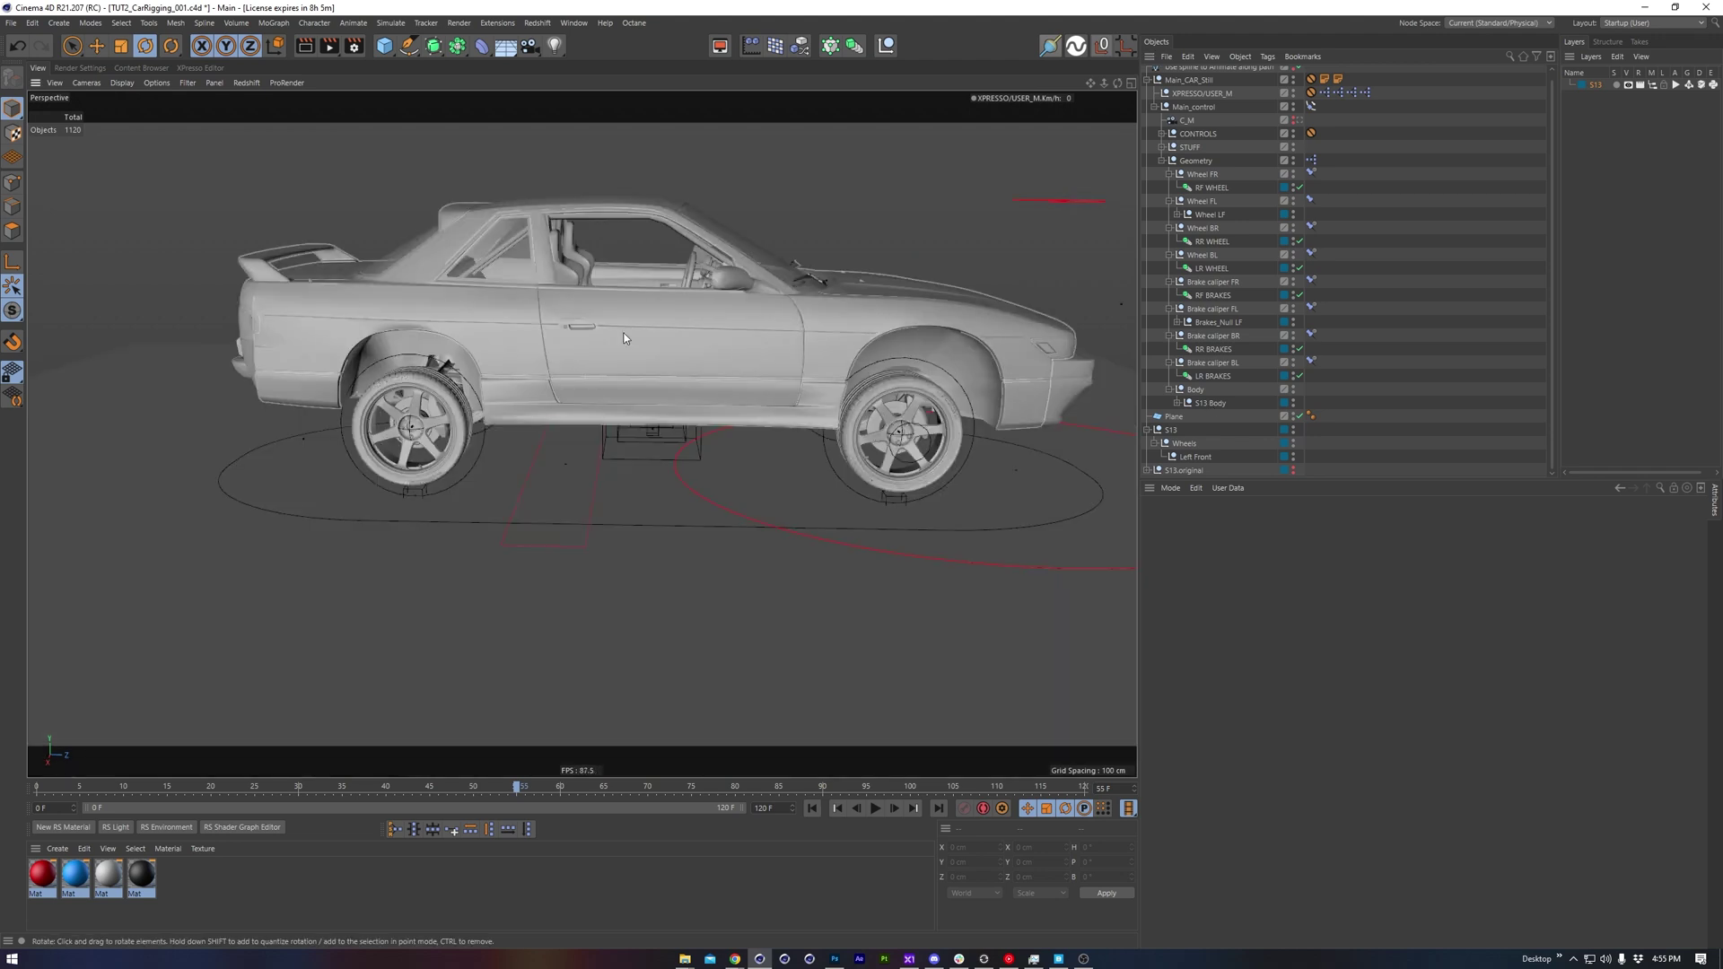
Show the S13.original null and move it along Z to about 45.23 cm, overlapping the rigged car
click(1293, 468)
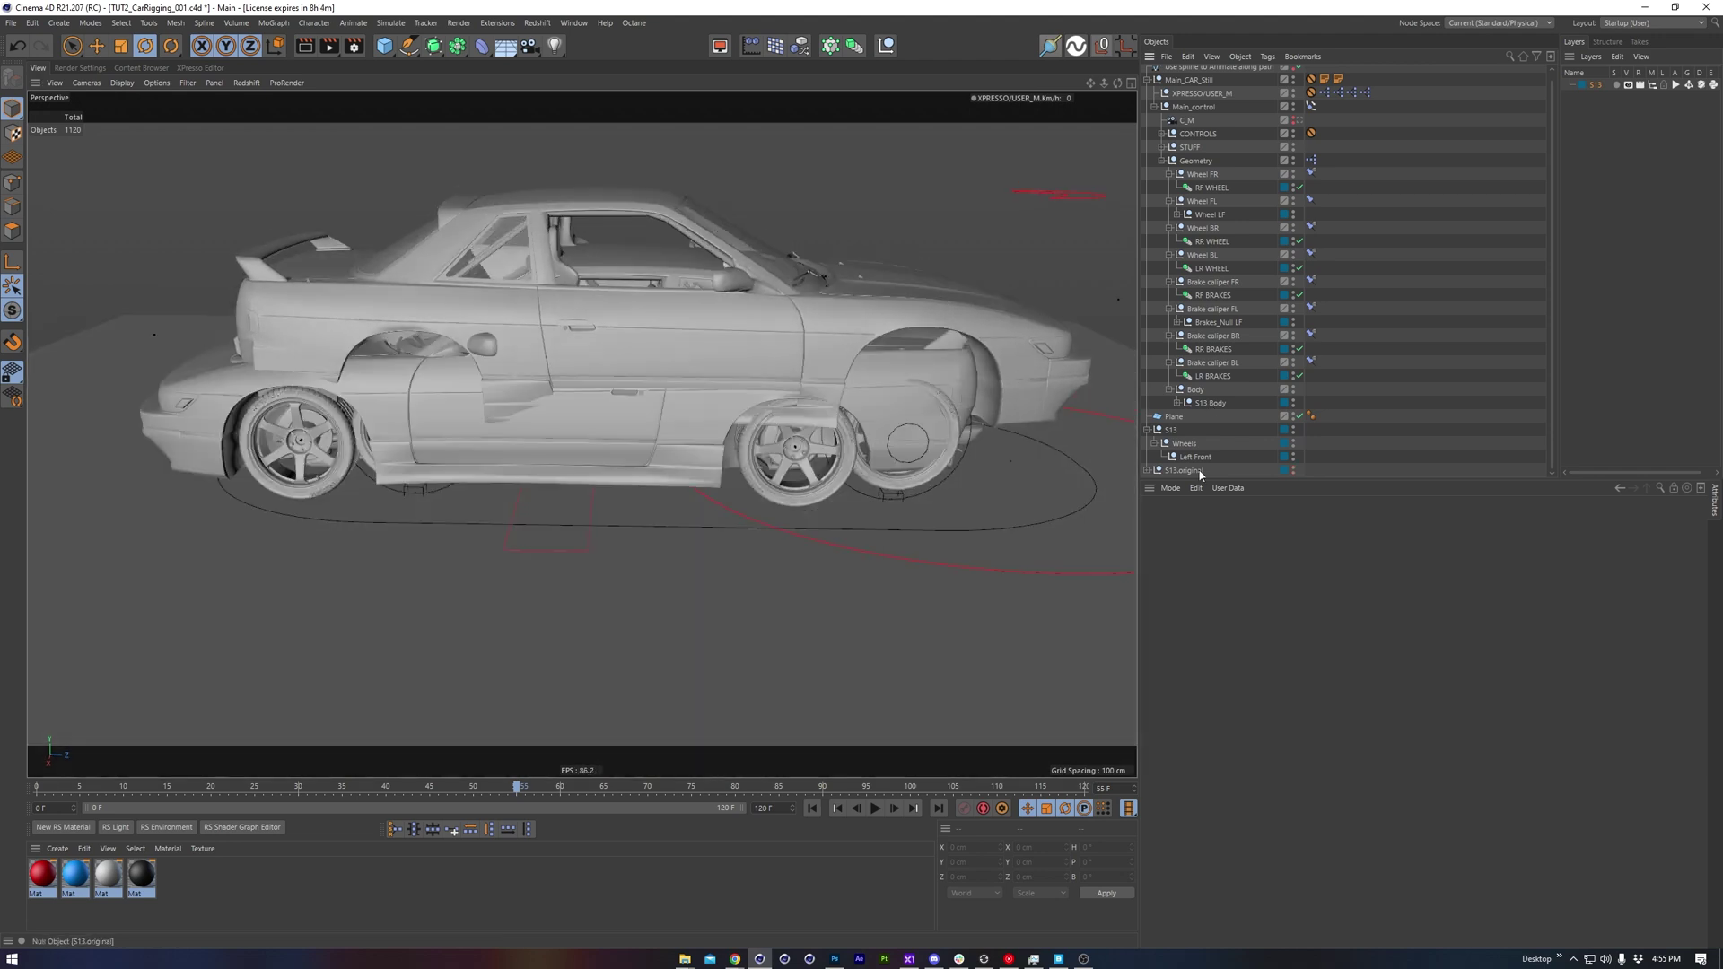
click(1194, 470)
shift+drag(504, 484, 743, 420)
key(e)
Select S13.original with all its children and give them a custom dark grey display color with 28% value
middle_click(1189, 471)
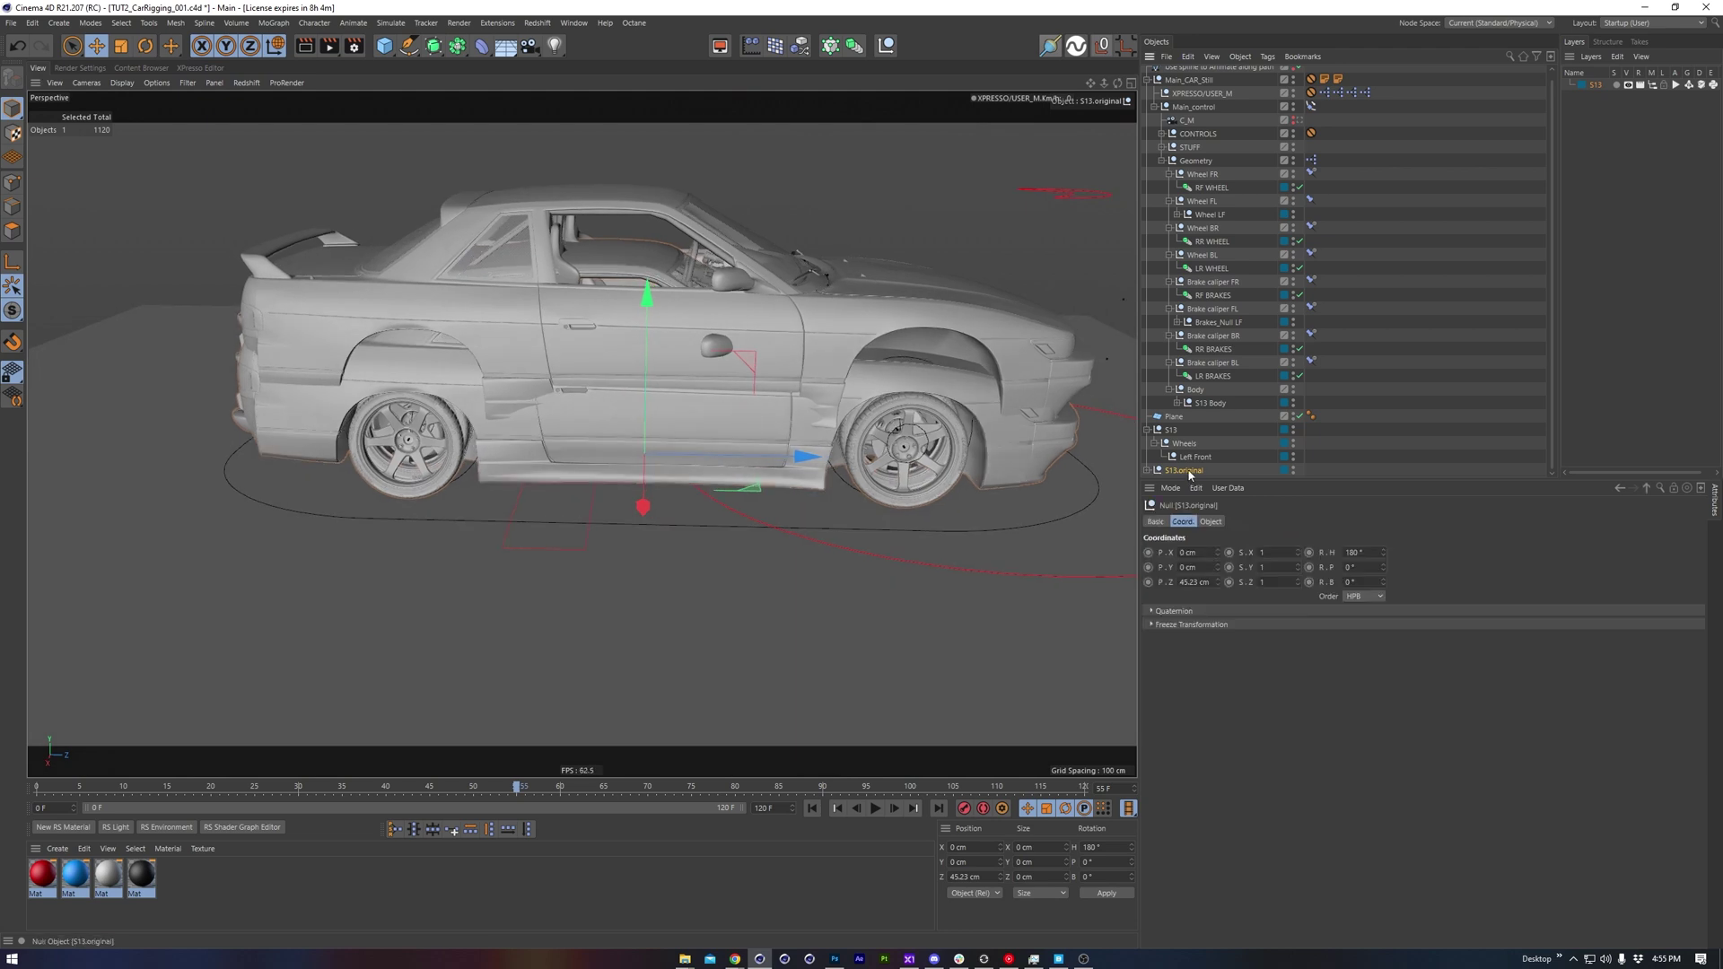
click(1156, 521)
click(1236, 635)
click(1244, 677)
click(1250, 647)
click(1228, 671)
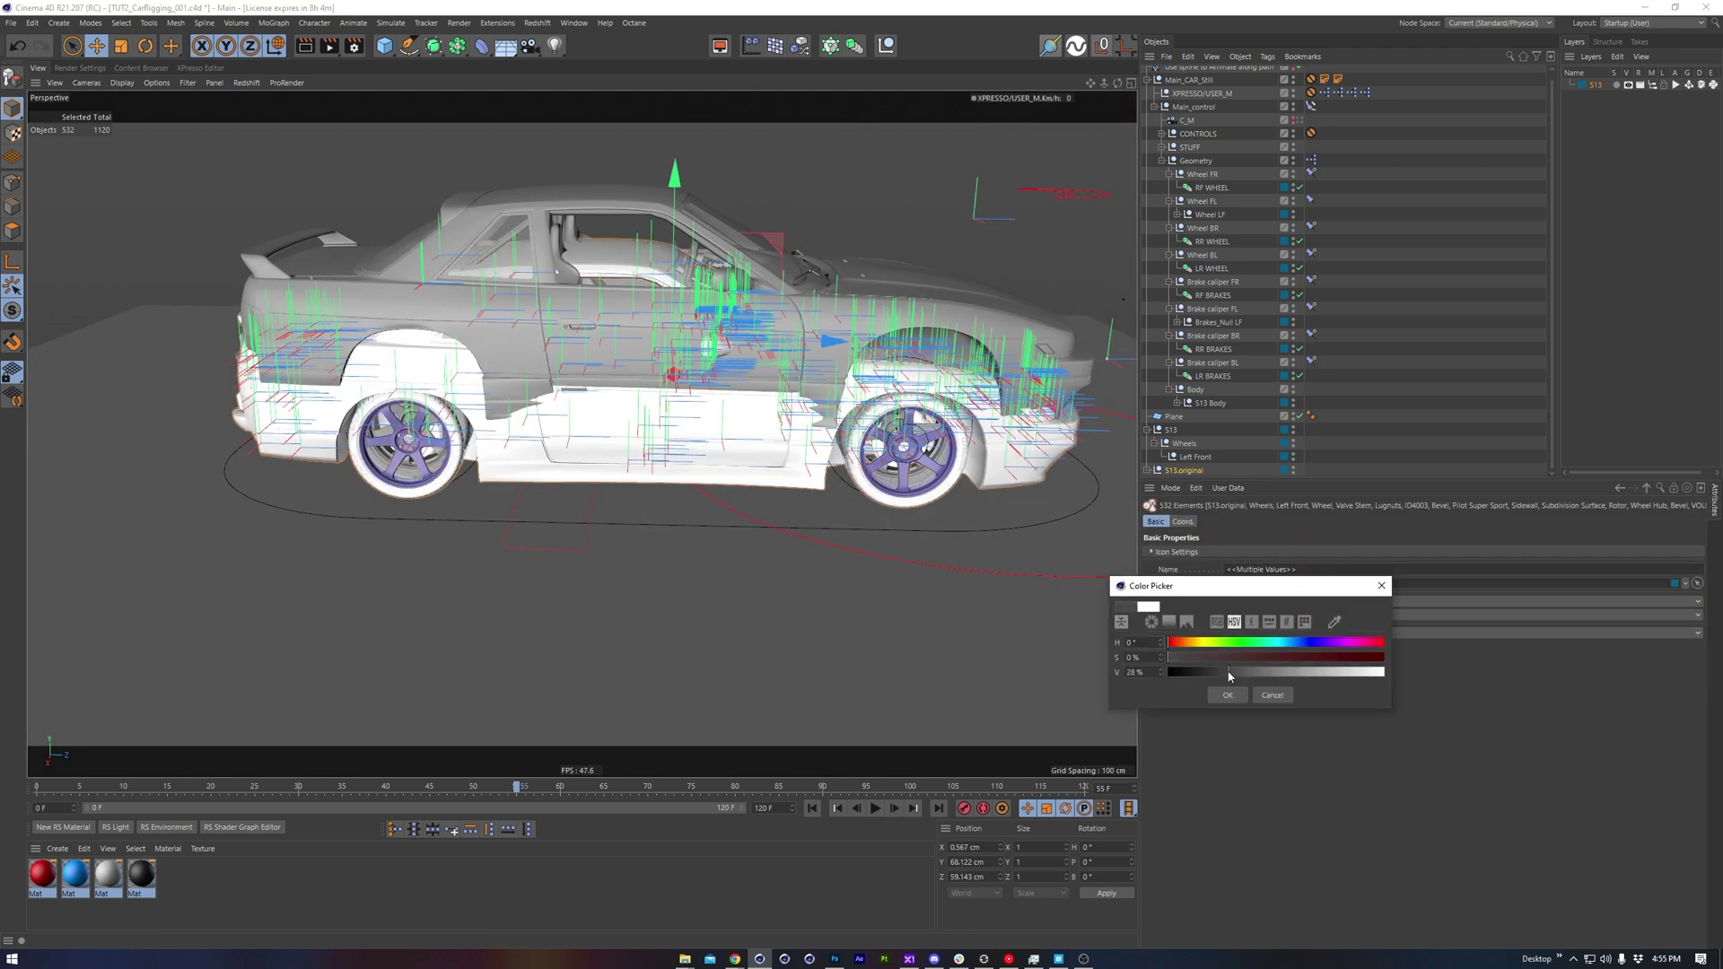
click(1227, 694)
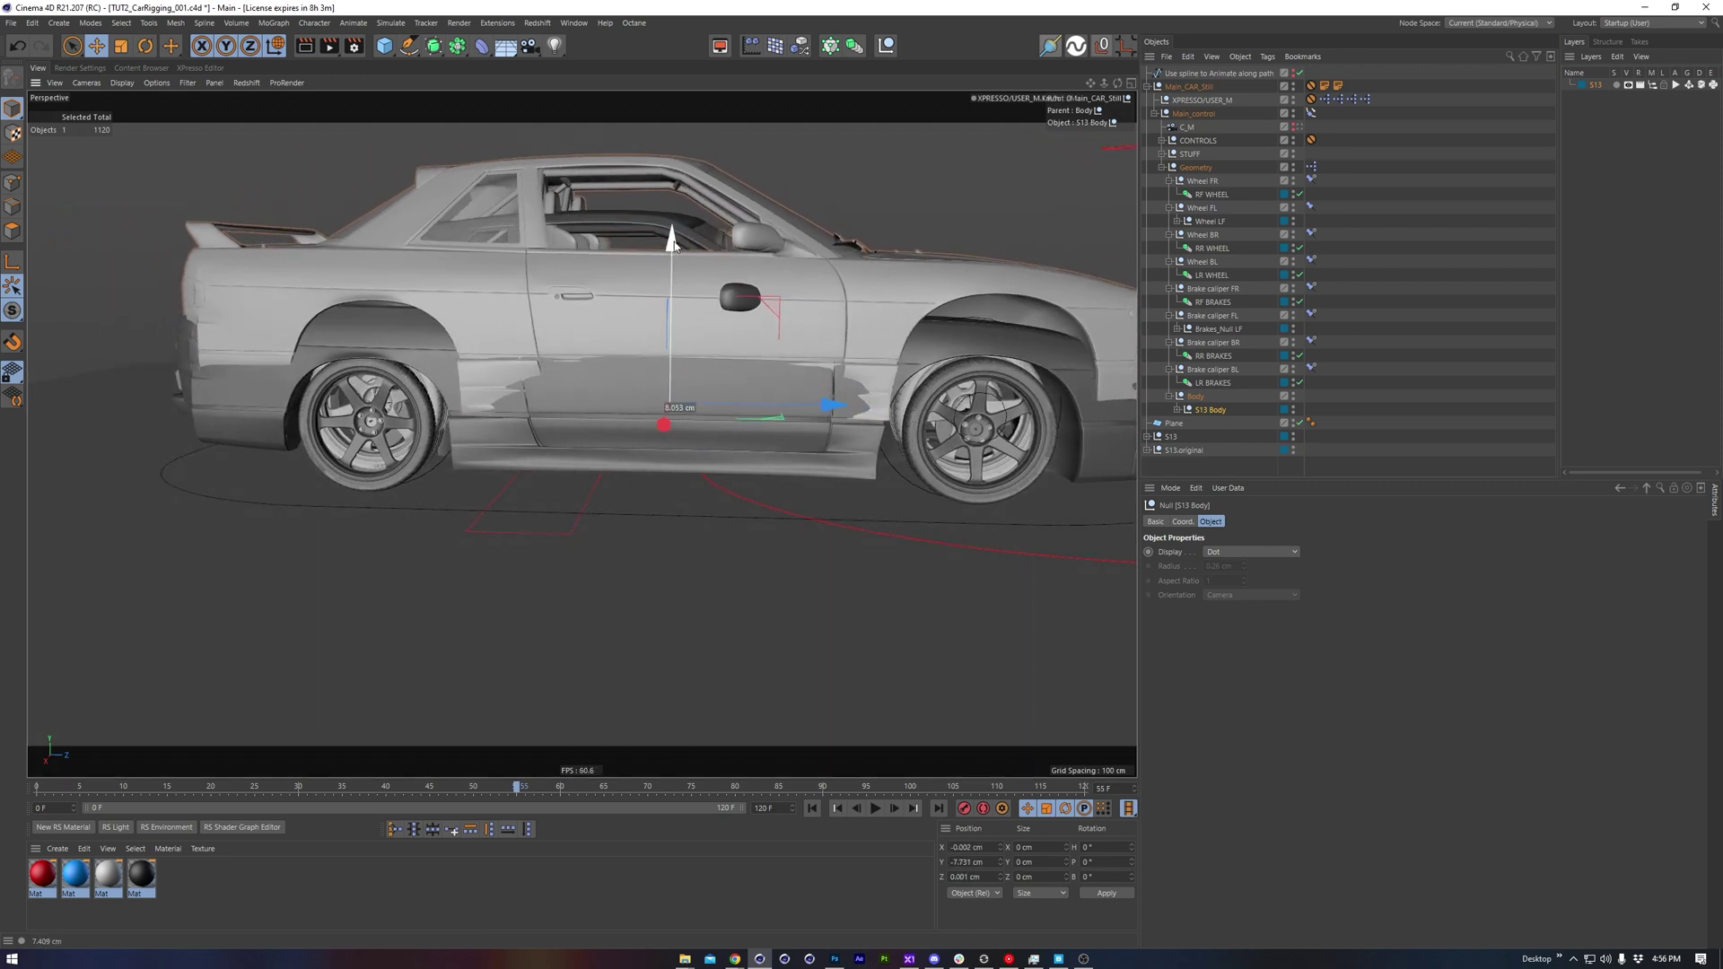
Lower the S13 Body null to match the reference car and set the rig's wheel dimensions length to 249
drag(673, 243, 669, 291)
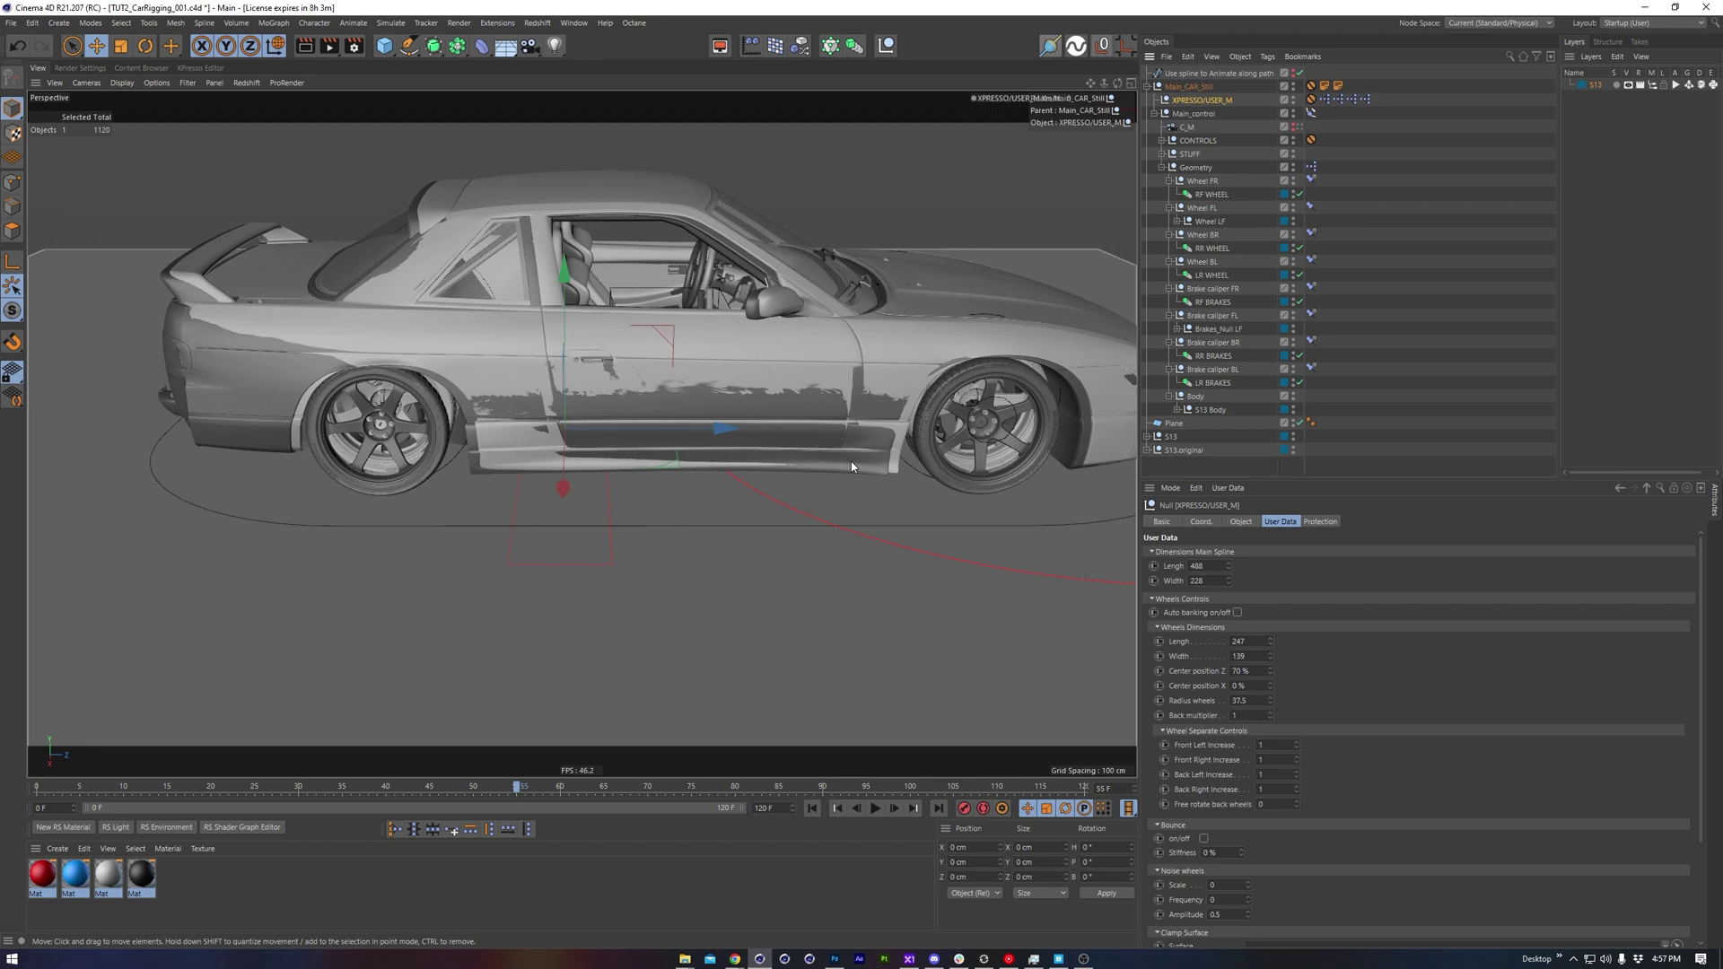
alt+drag(851, 461, 880, 434)
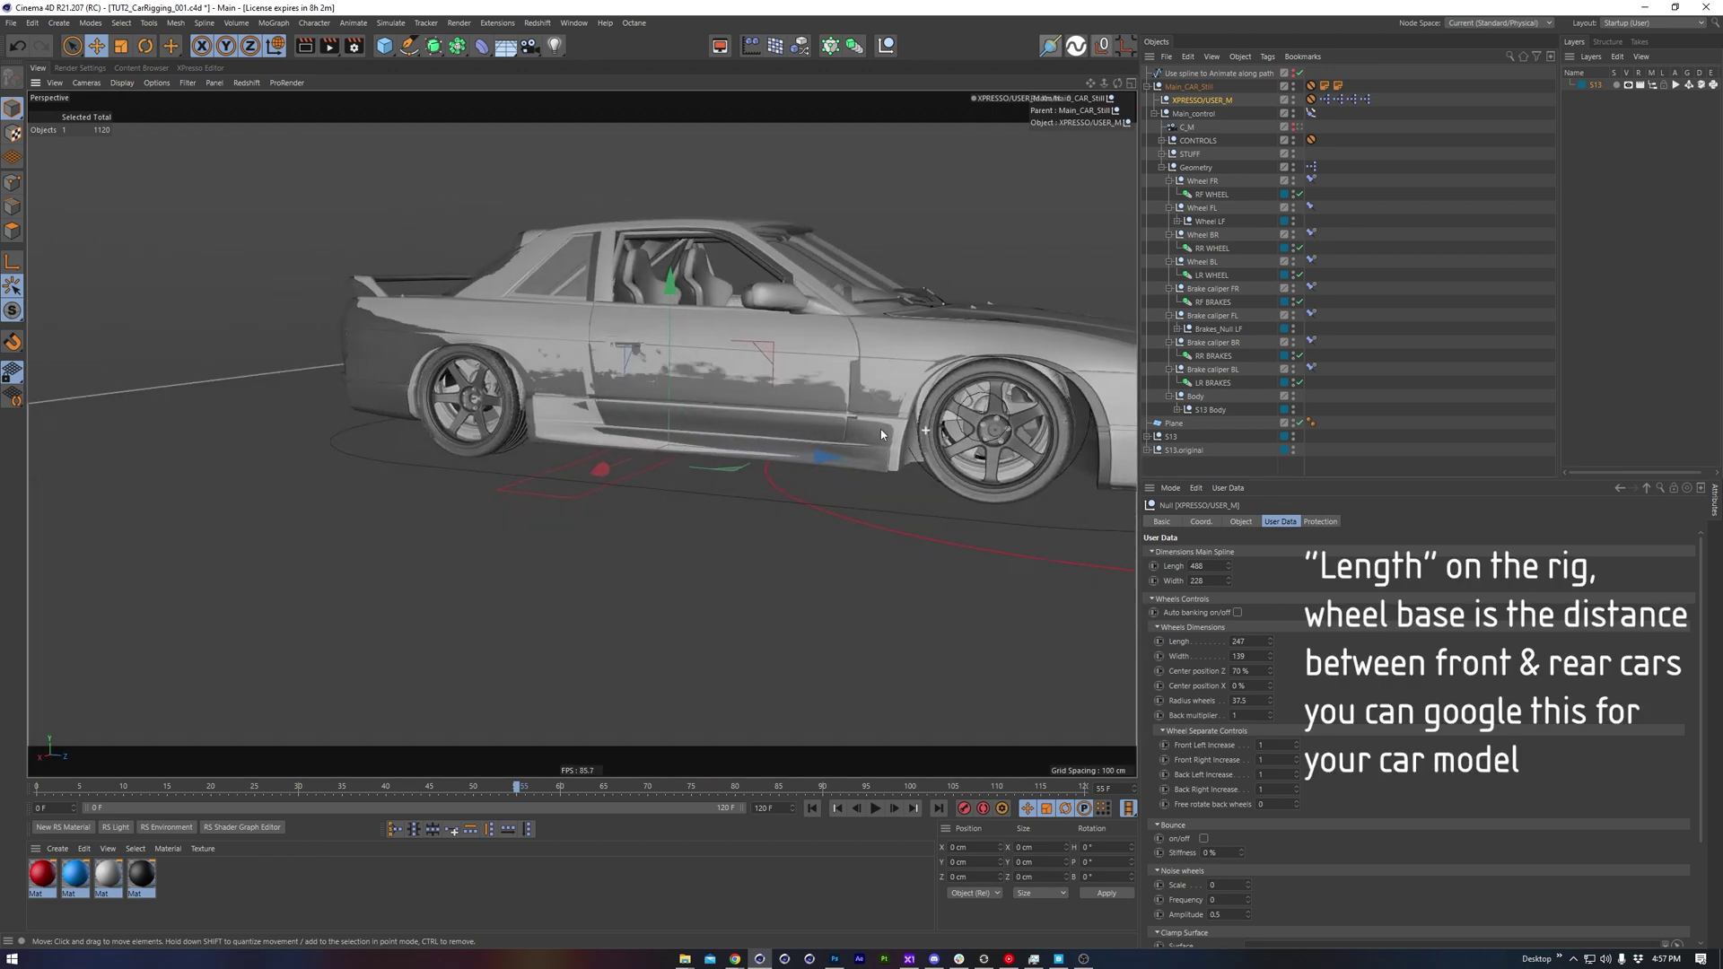
alt+drag(600, 407, 709, 399)
double_click(1249, 640)
Set the rig's wheel radius to 29.8, fitting the wheel circle spline to the front tire's tread
mouse_move(840, 389)
alt+mouse_down()
mouse_move(828, 408)
mouse_move(841, 390)
alt+mouse_up()
scroll(956, 485, up, 5)
alt+drag(956, 485, 924, 481)
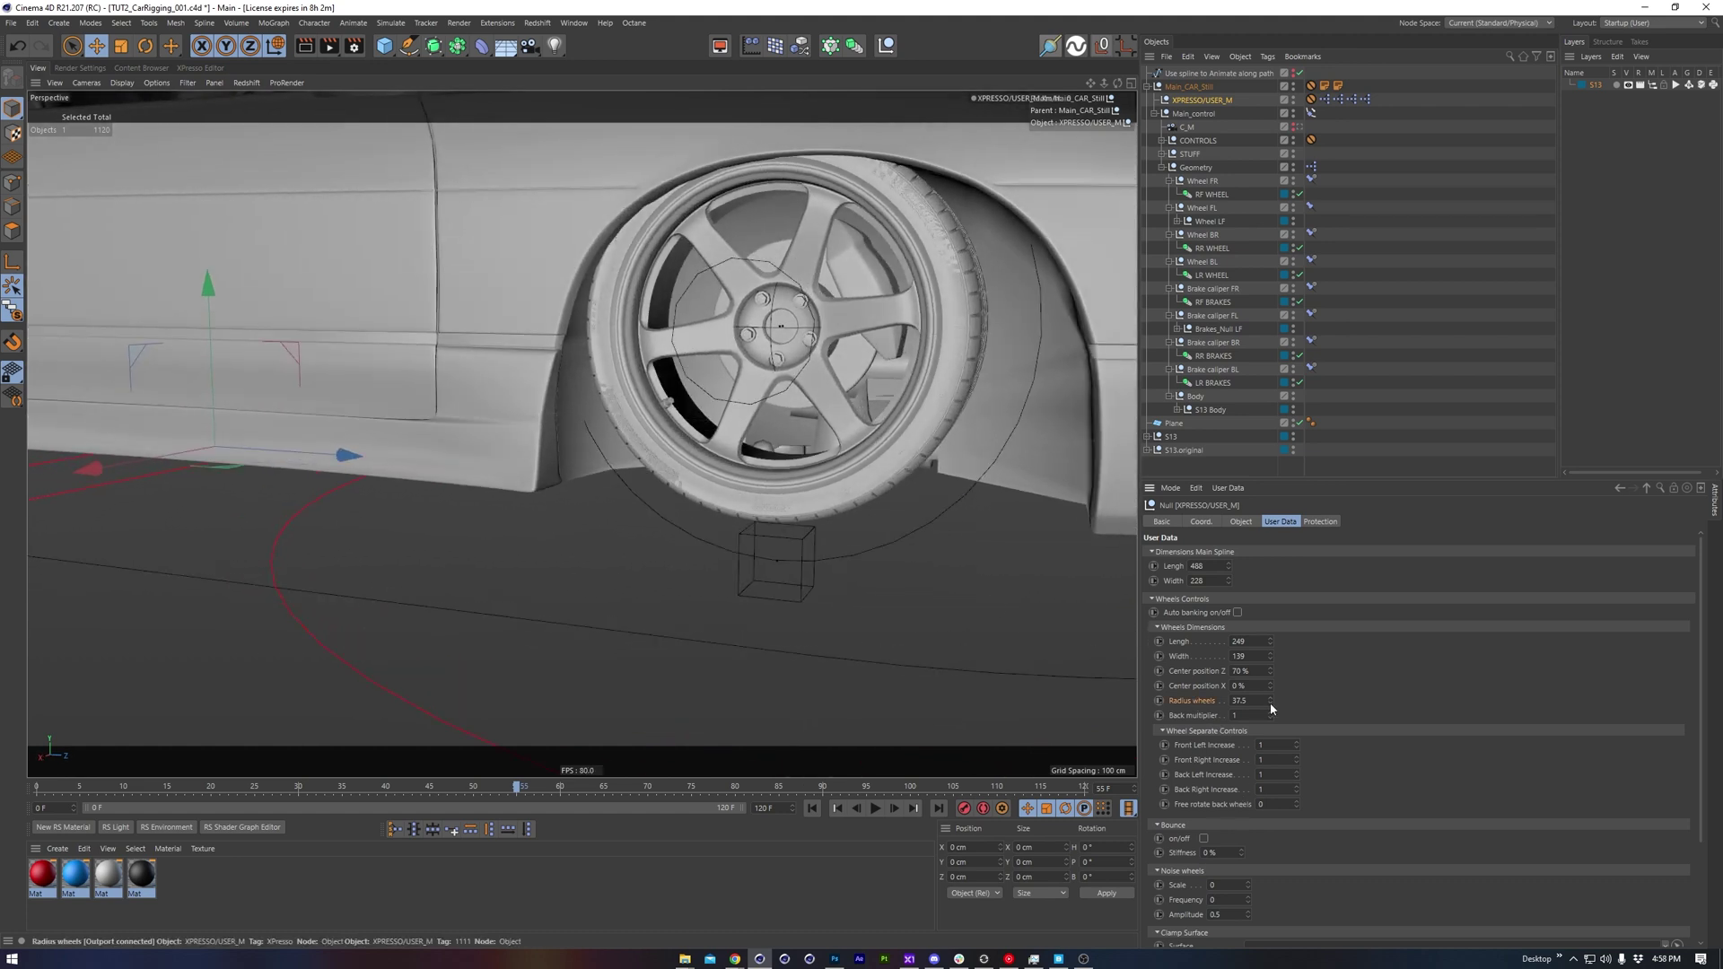
drag(1270, 709, 1161, 708)
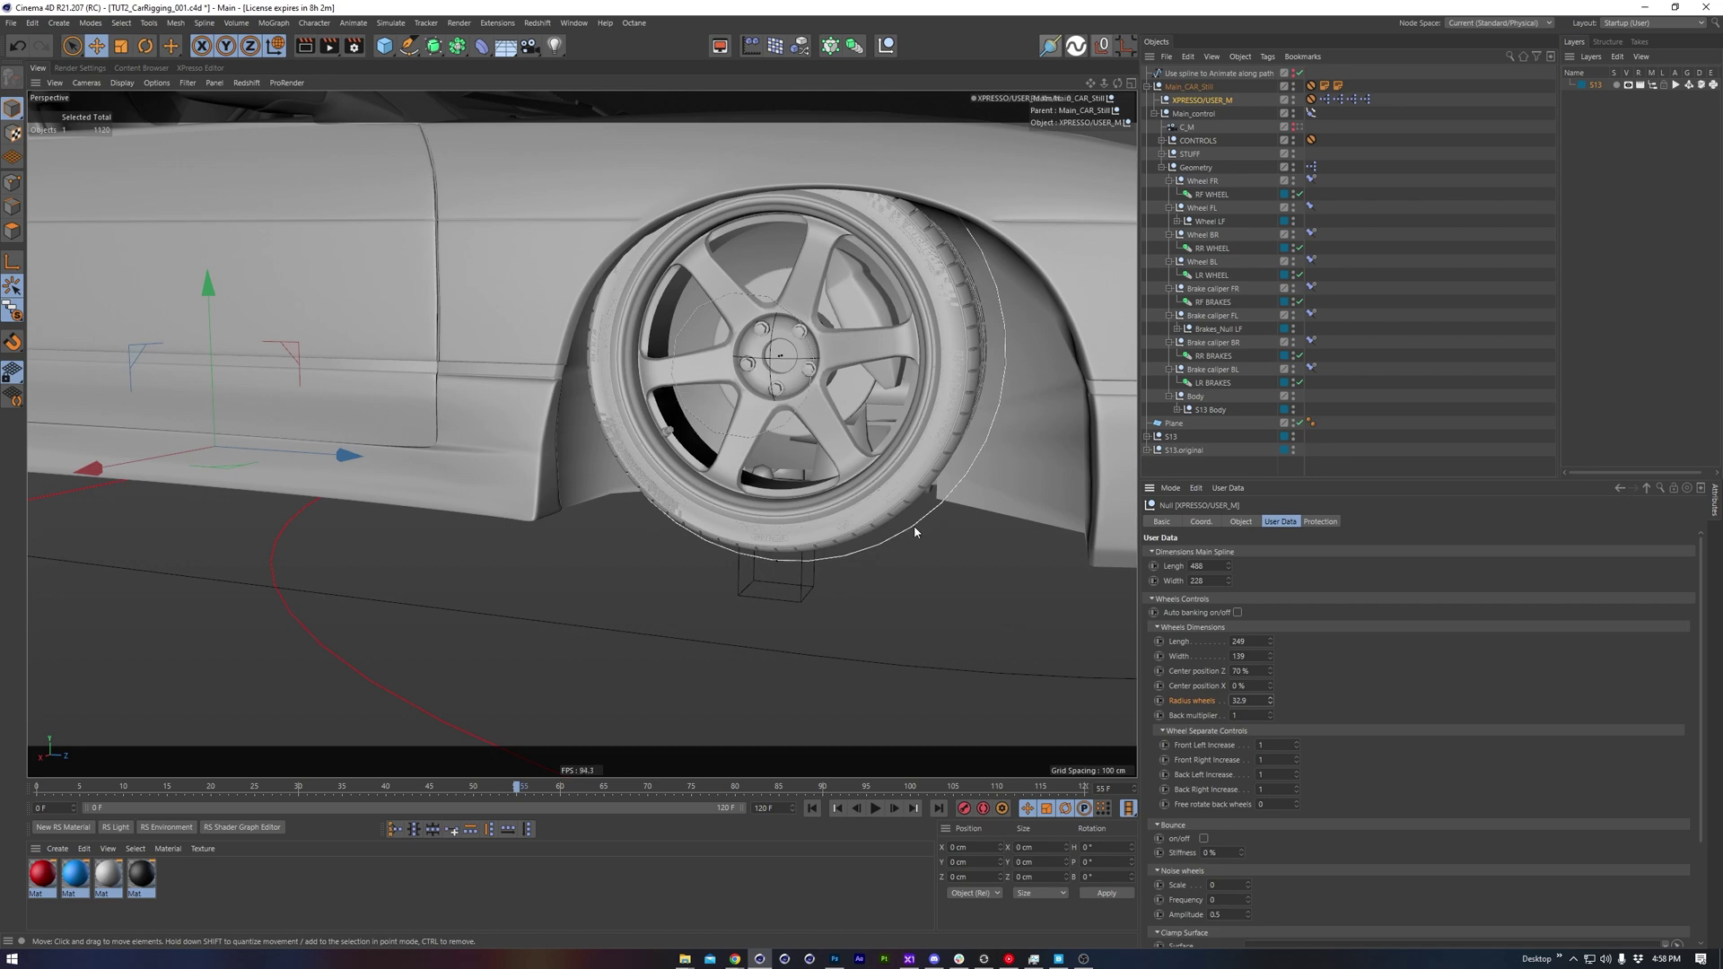
alt+drag(913, 525, 907, 528)
scroll(907, 528, up, 3)
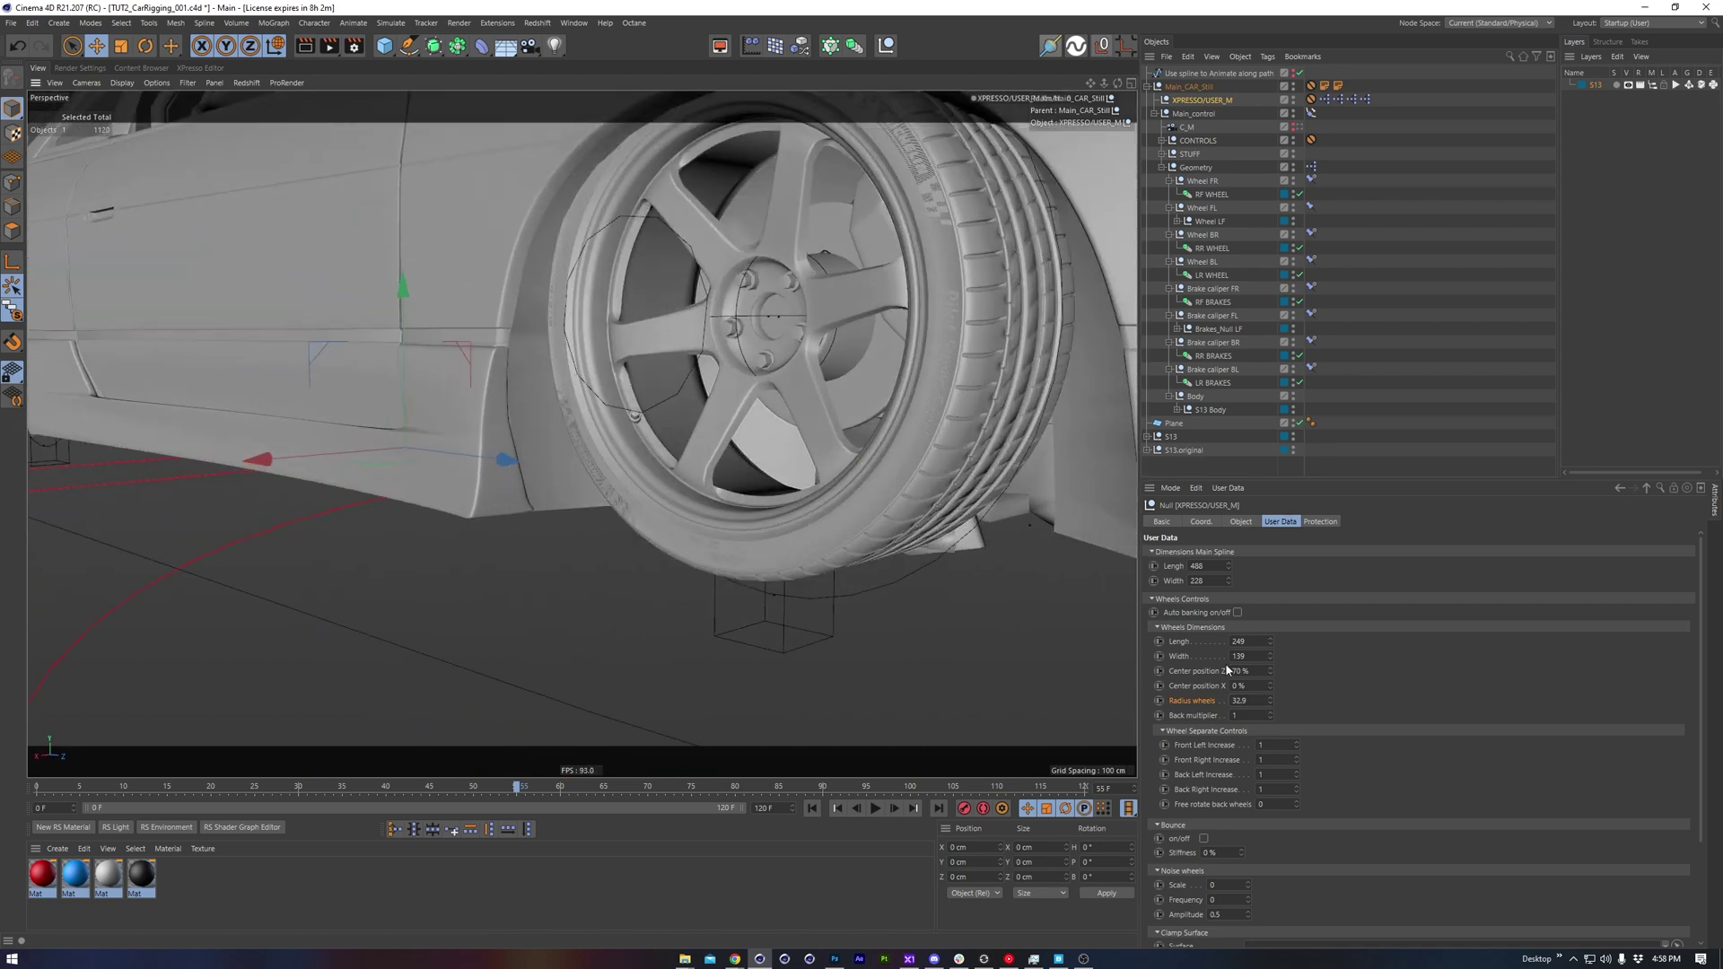
click(1269, 702)
click(1270, 702)
scroll(992, 422, up, 8)
alt+drag(991, 423, 992, 458)
click(1269, 703)
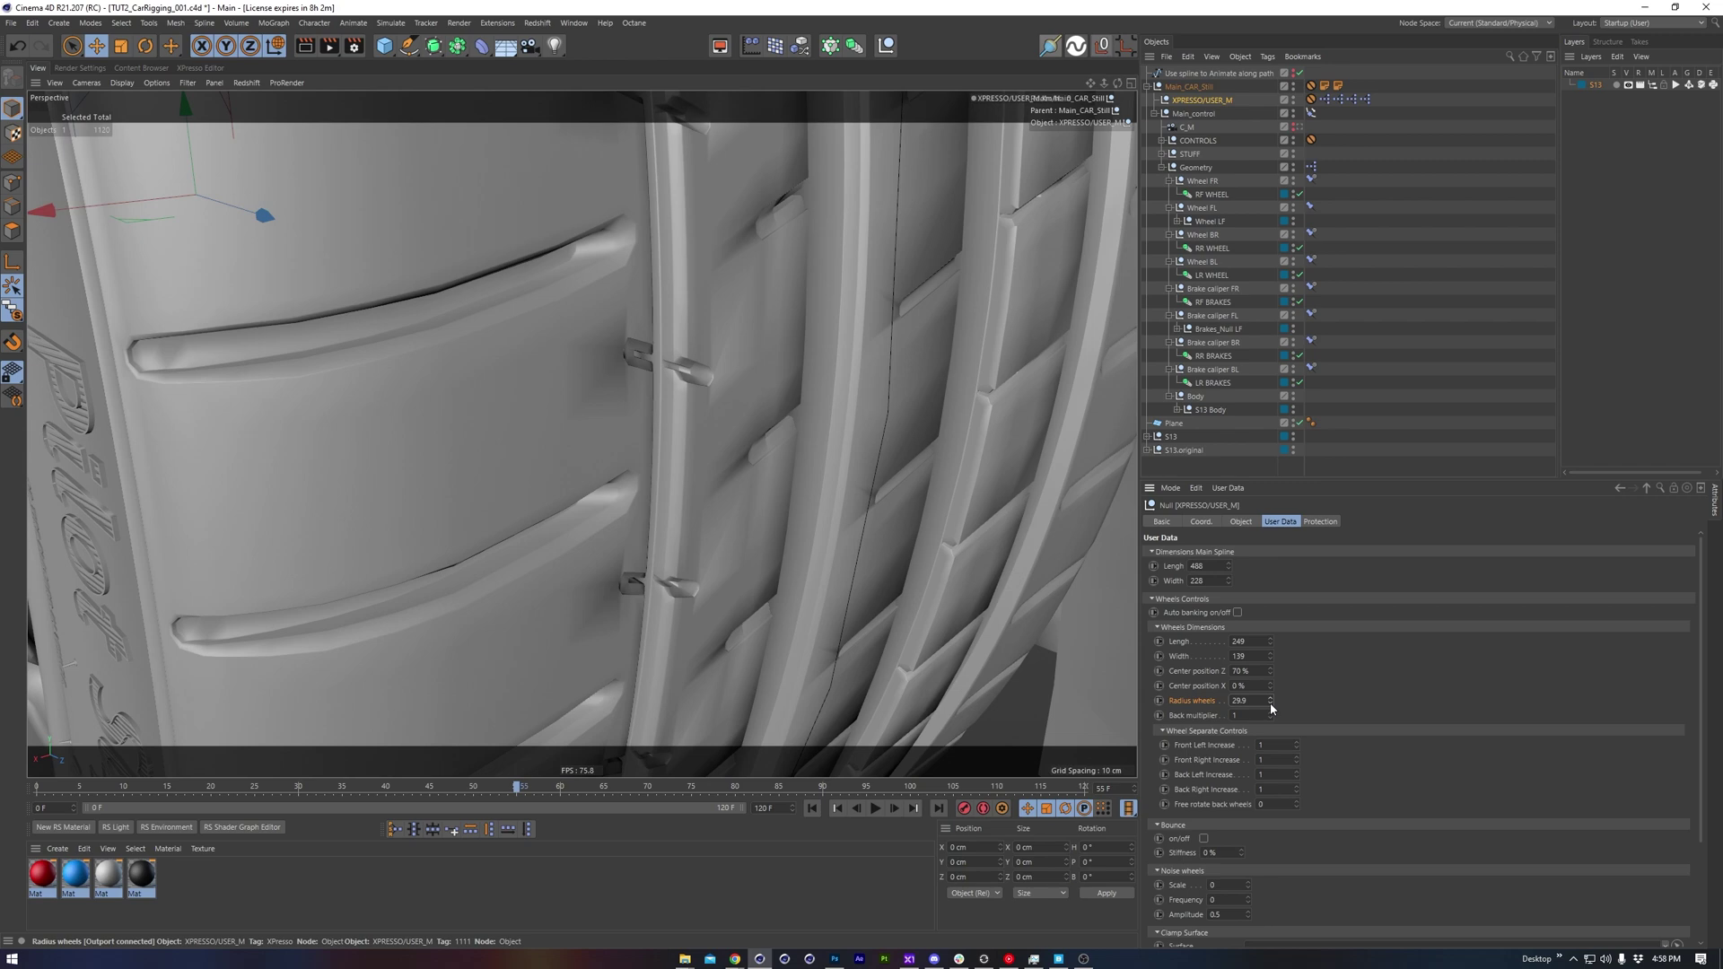
click(1268, 702)
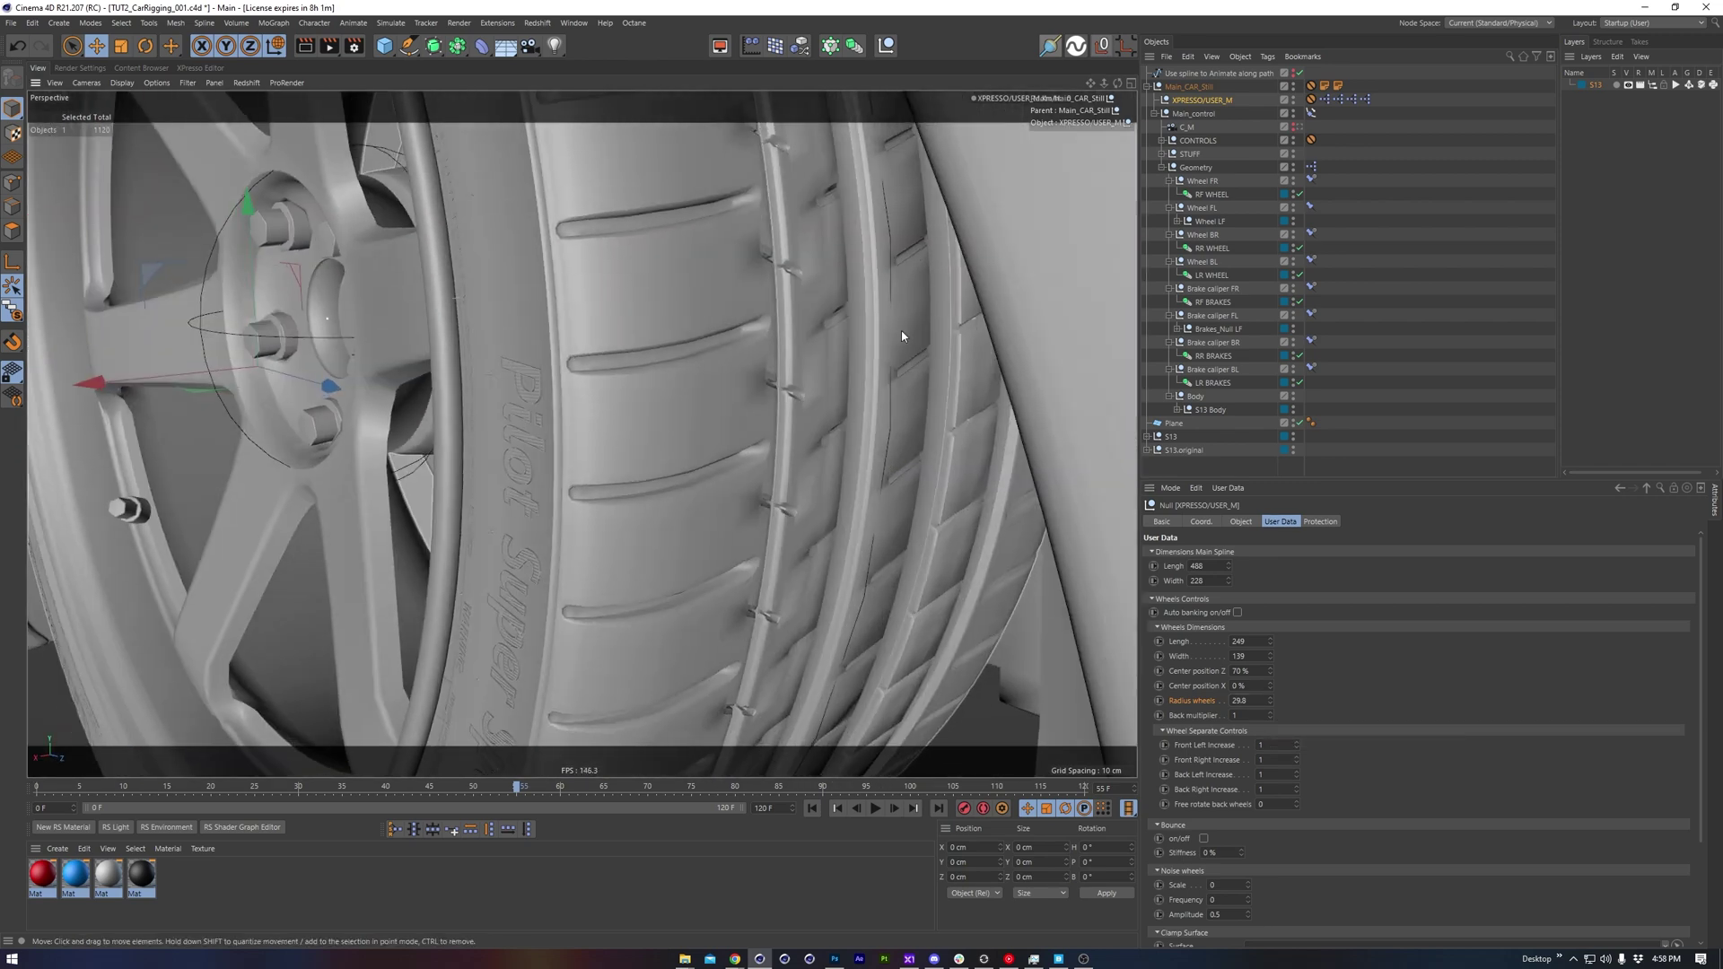
mouse_move(902, 337)
alt+mouse_down()
mouse_move(869, 349)
mouse_move(905, 353)
alt+mouse_up()
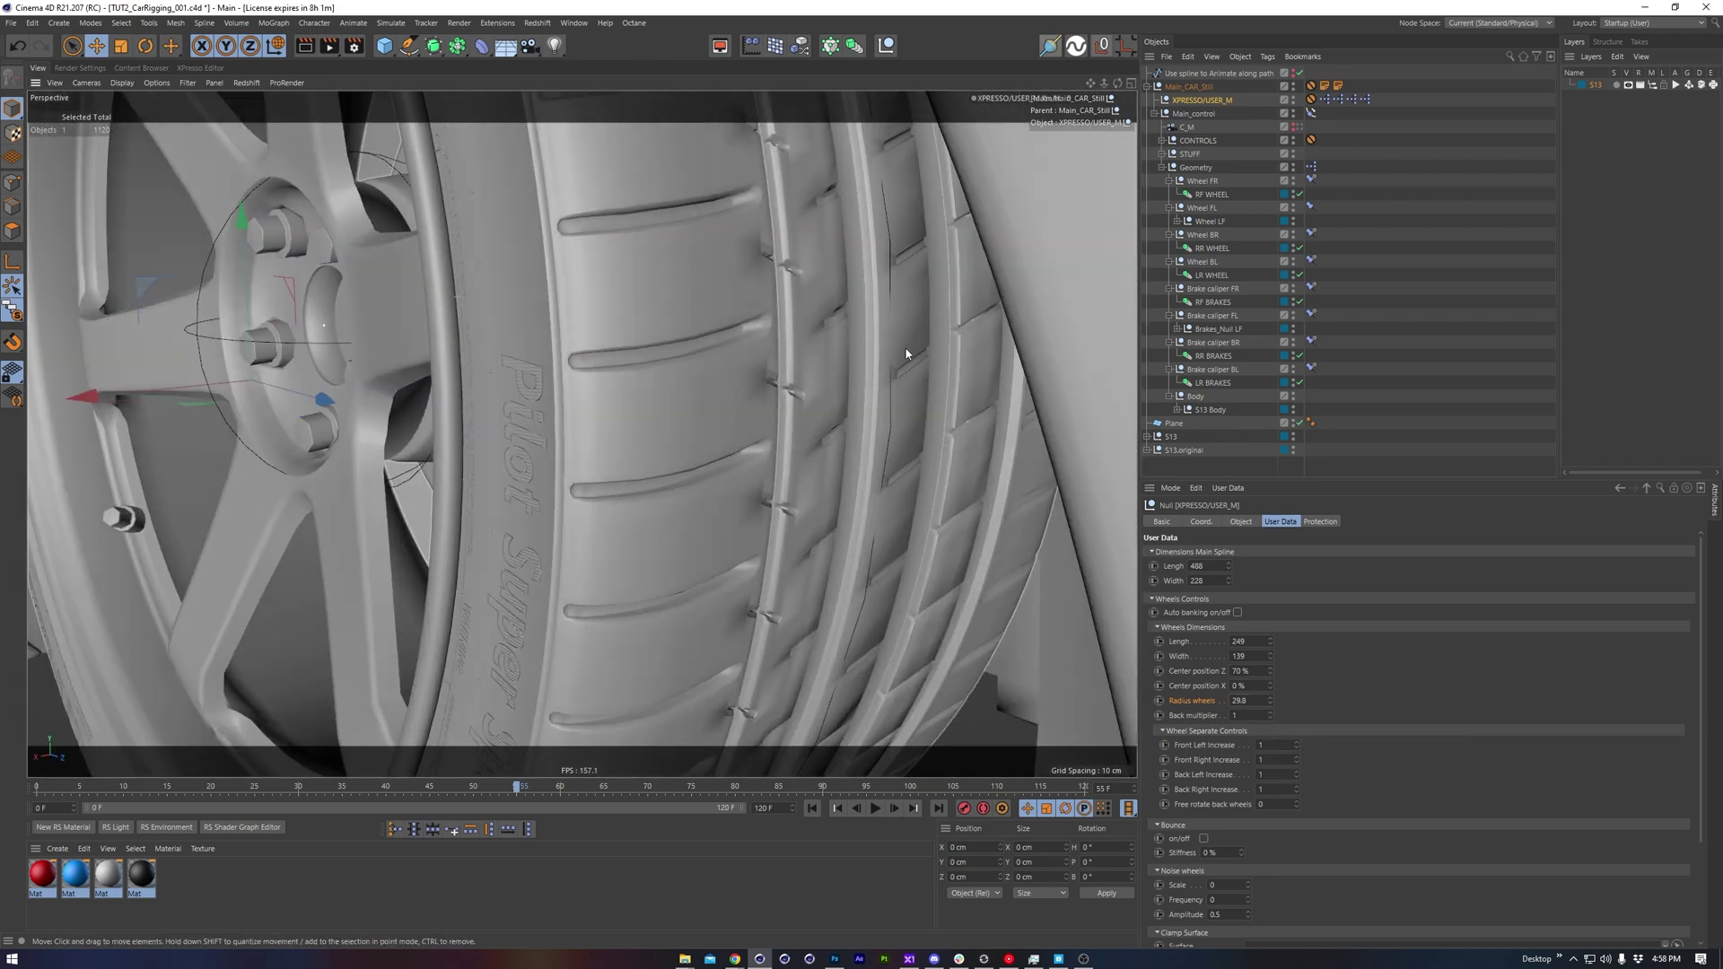
alt+drag(901, 344, 900, 363)
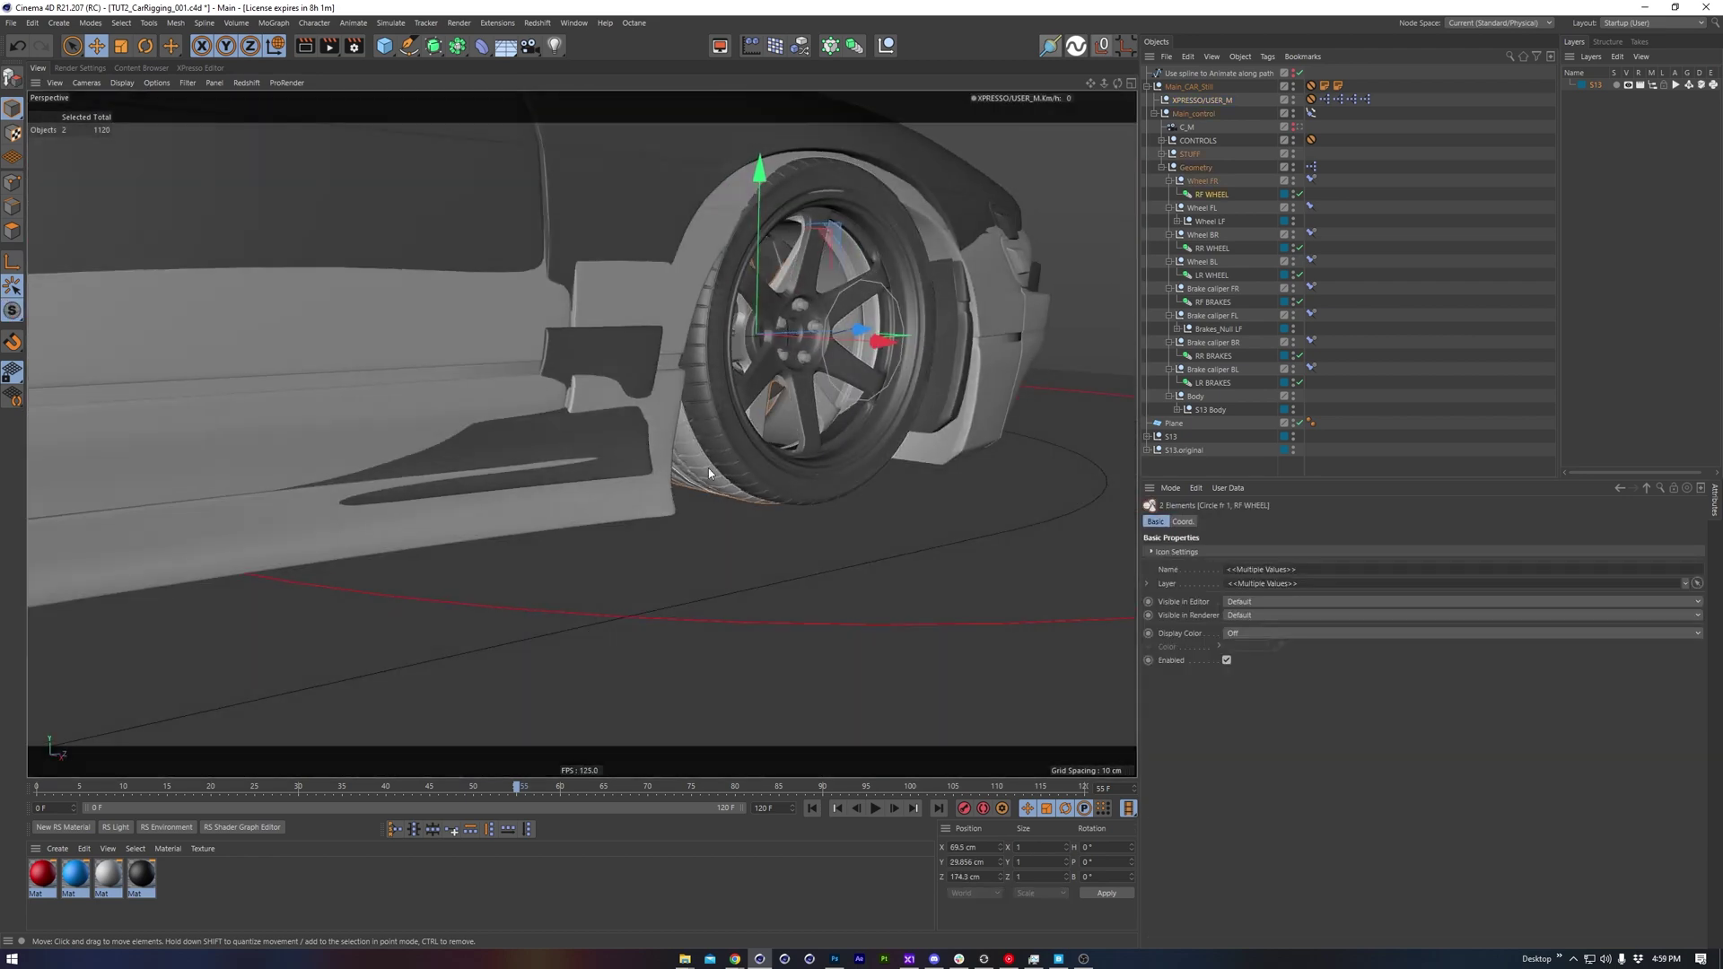
Set the wheel dimensions width of the XPRESSO/USER_M null to 152 to match the reference car's track
alt+drag(708, 466, 694, 475)
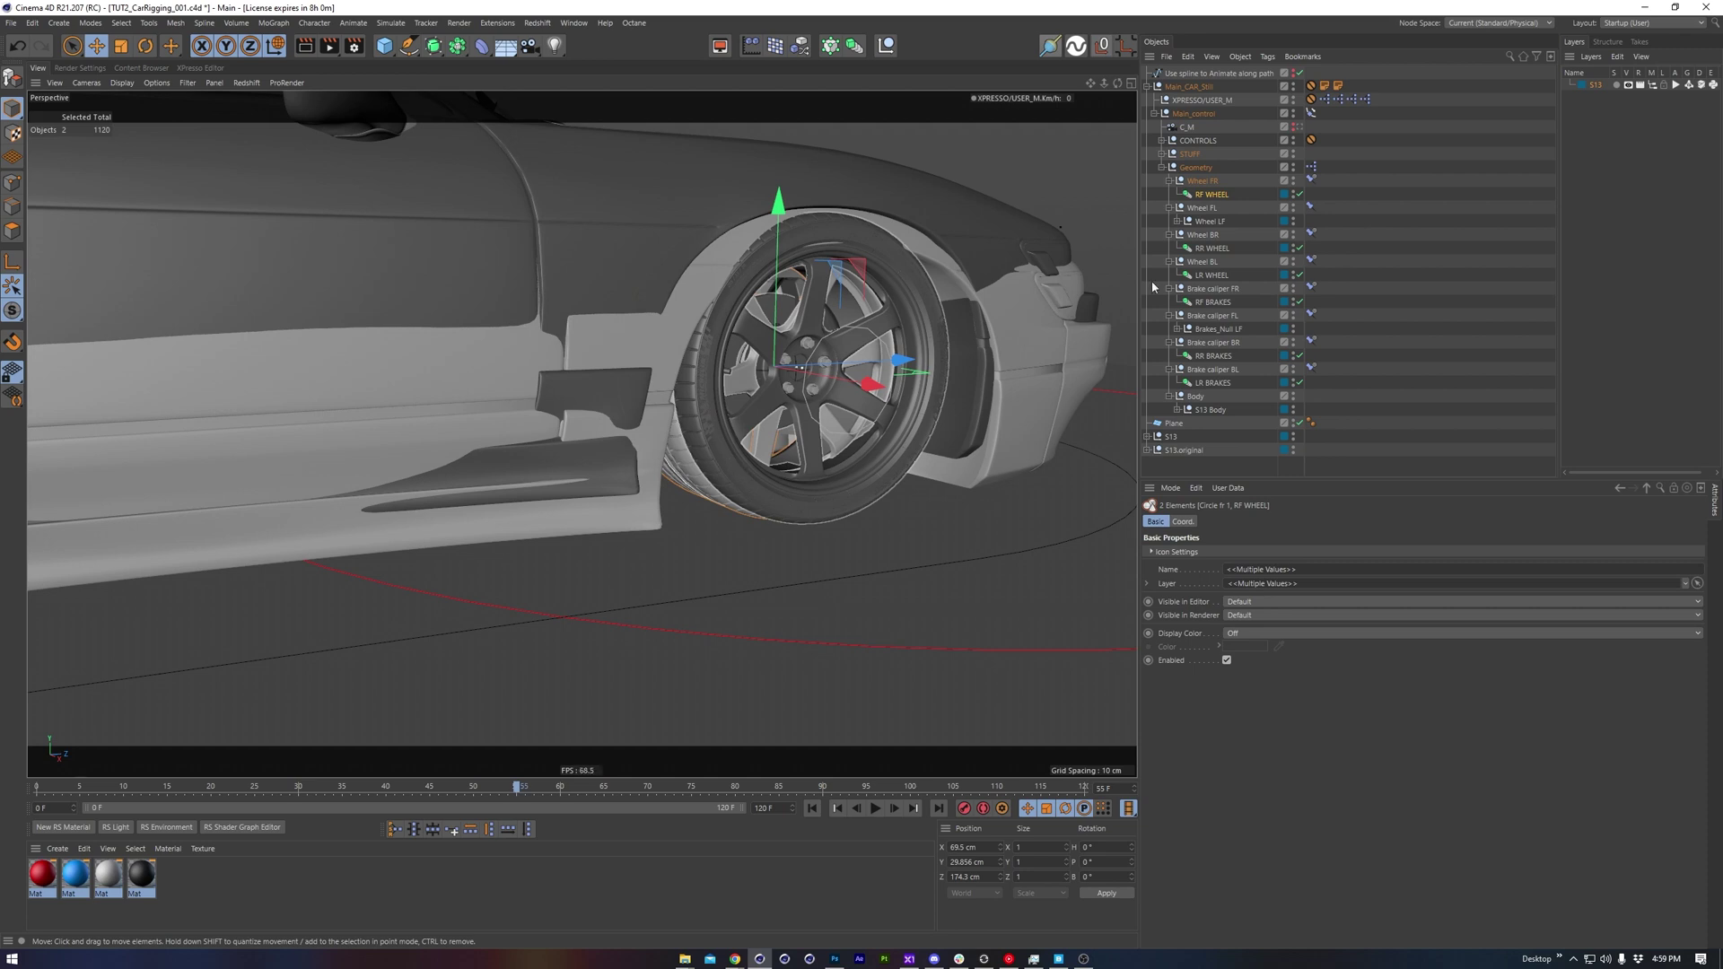
click(1211, 101)
alt+right_drag(740, 479, 774, 467)
alt+drag(775, 466, 683, 473)
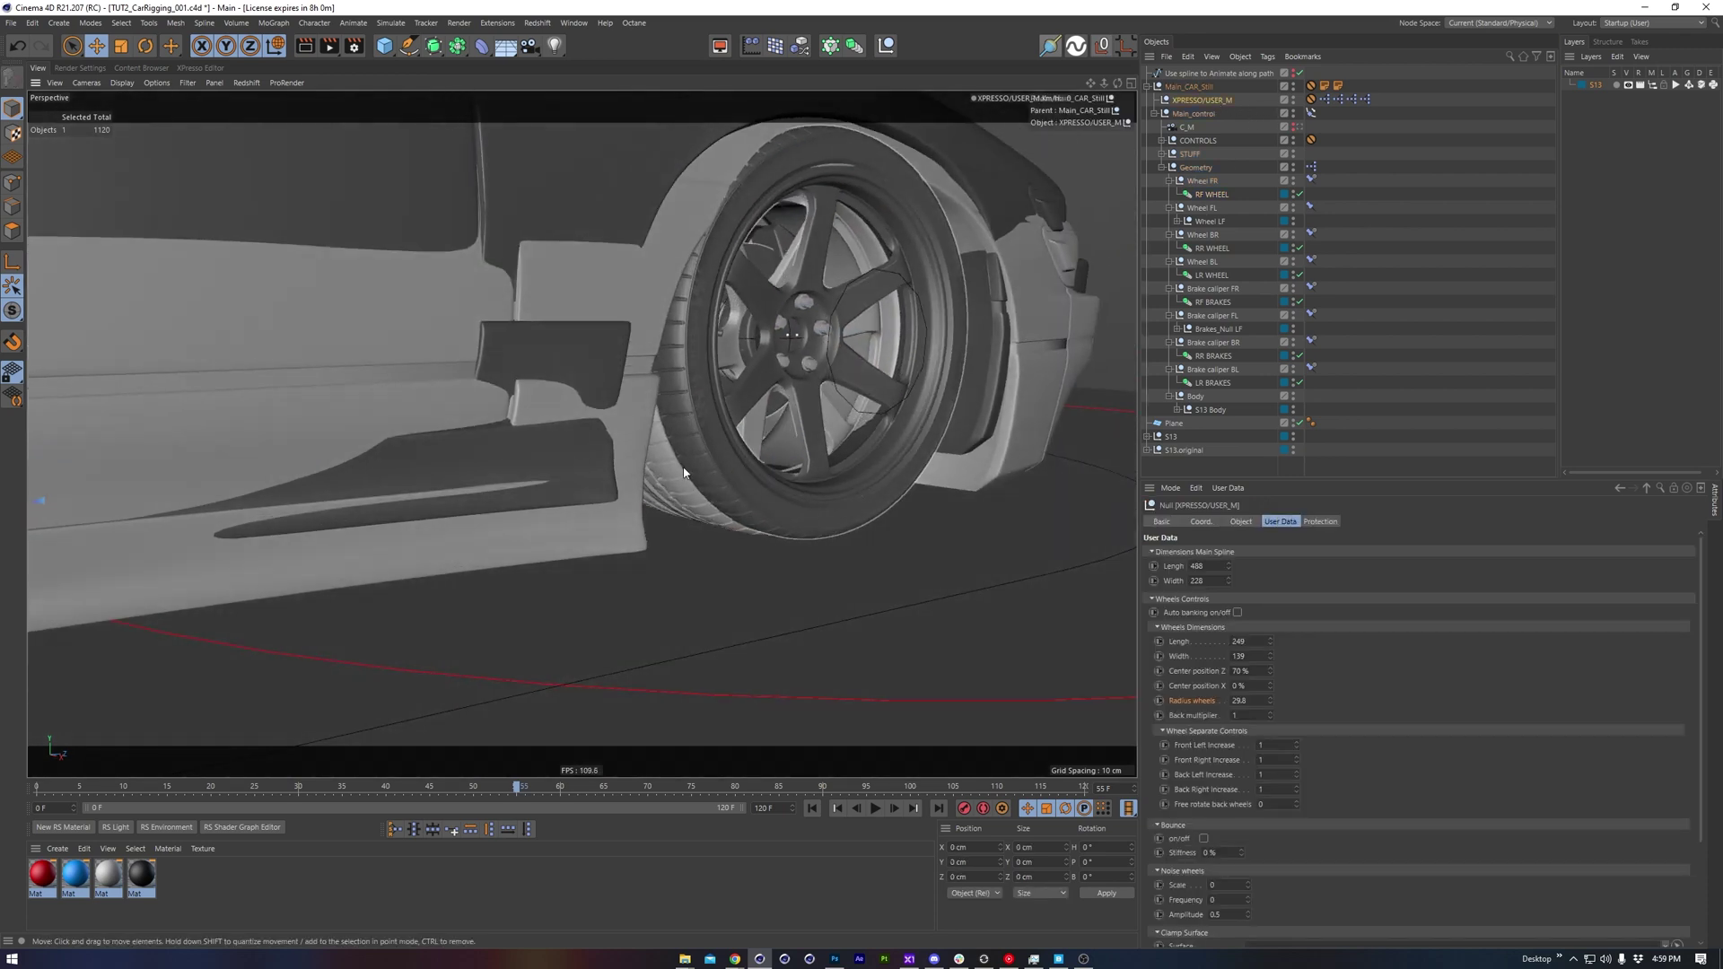
scroll(1259, 656, up, 12)
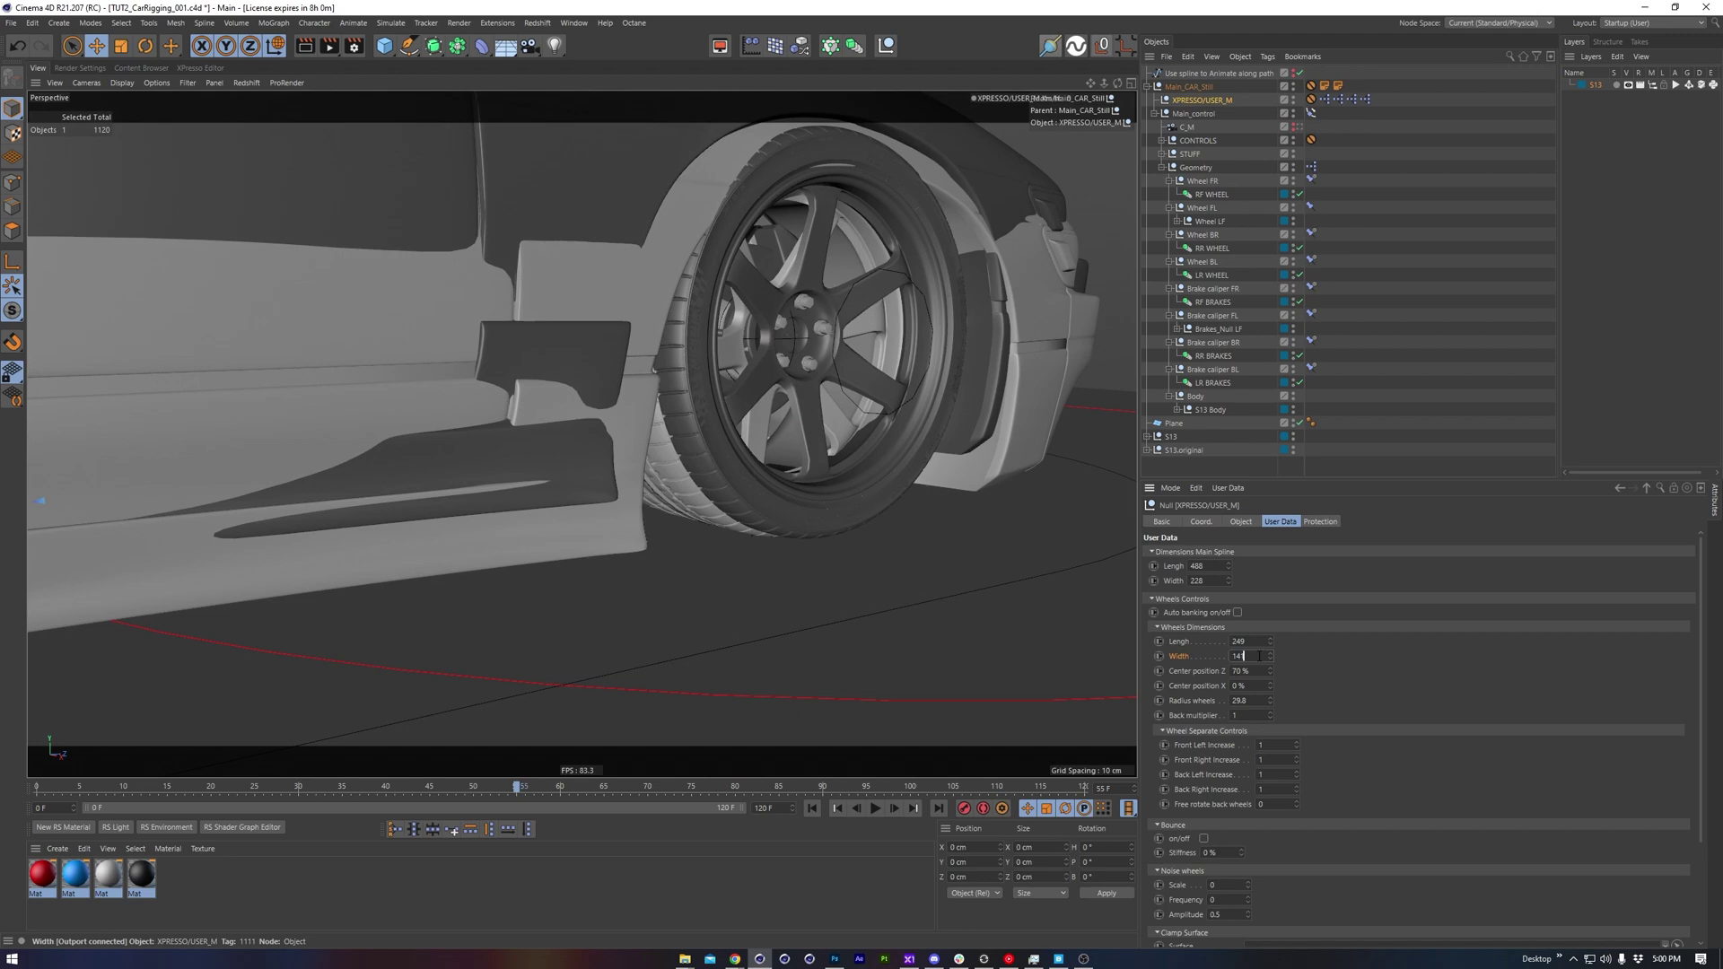
scroll(1258, 655, up, 1)
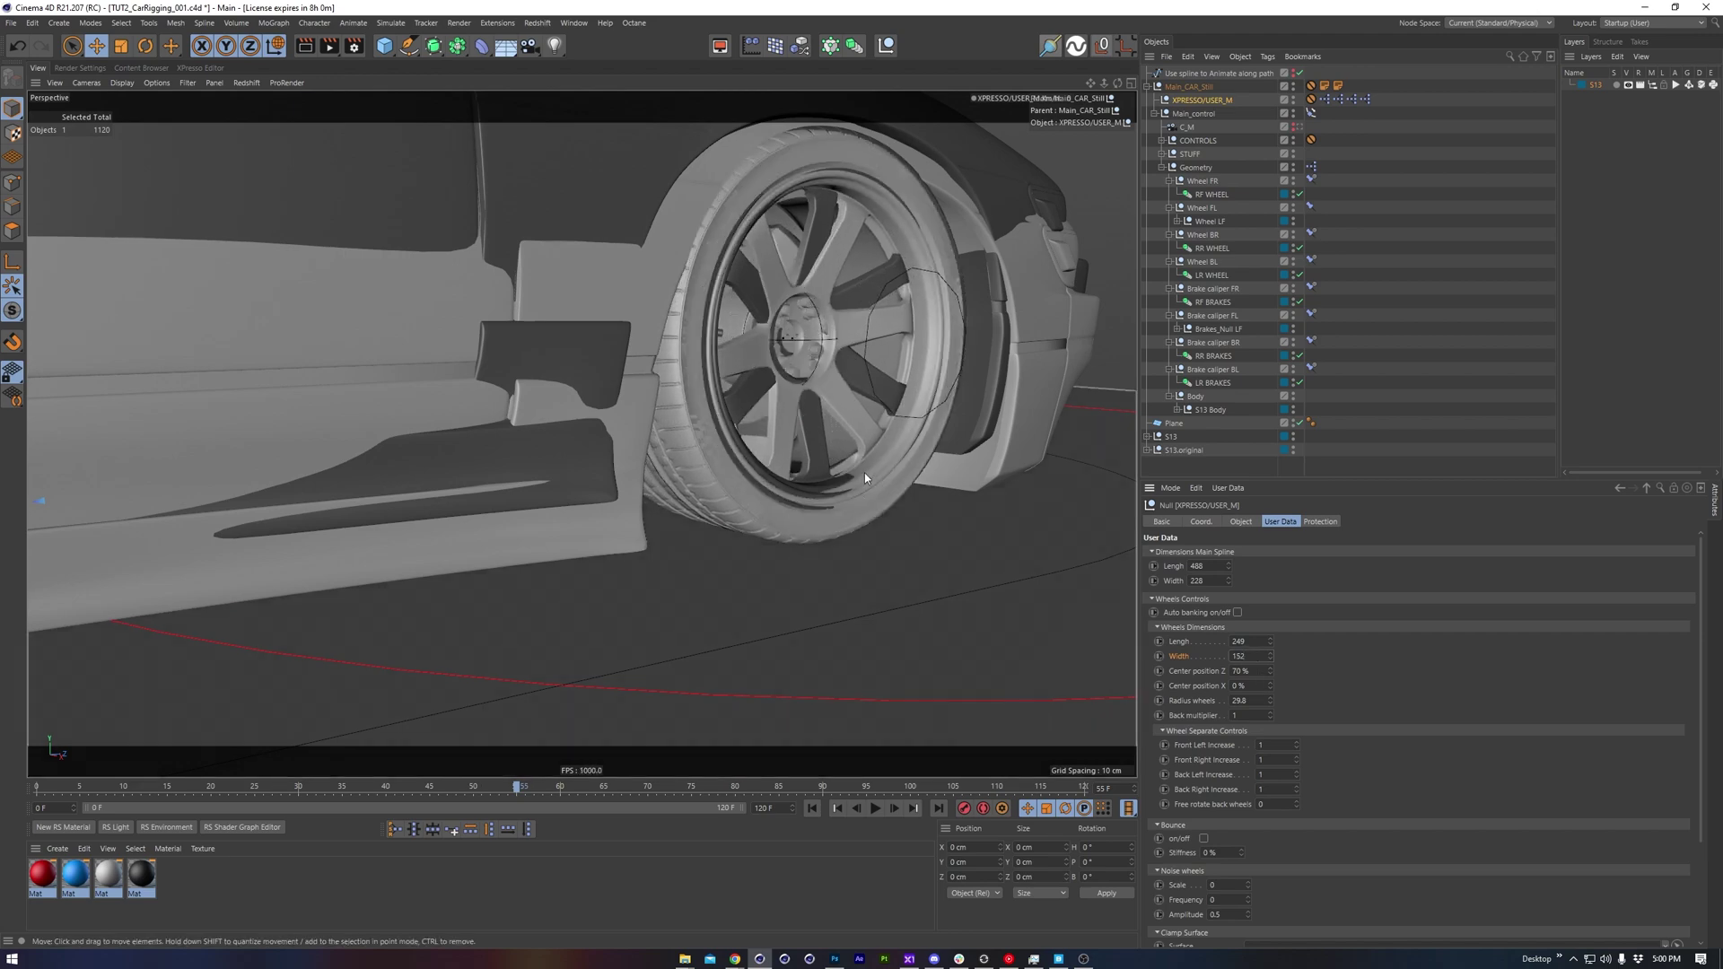
Adjust the S13 Body null's Y position to about -24.2 cm, aligning the front fender with the reference car
alt+drag(784, 496, 864, 489)
alt+right_drag(864, 489, 781, 458)
alt+drag(780, 458, 793, 392)
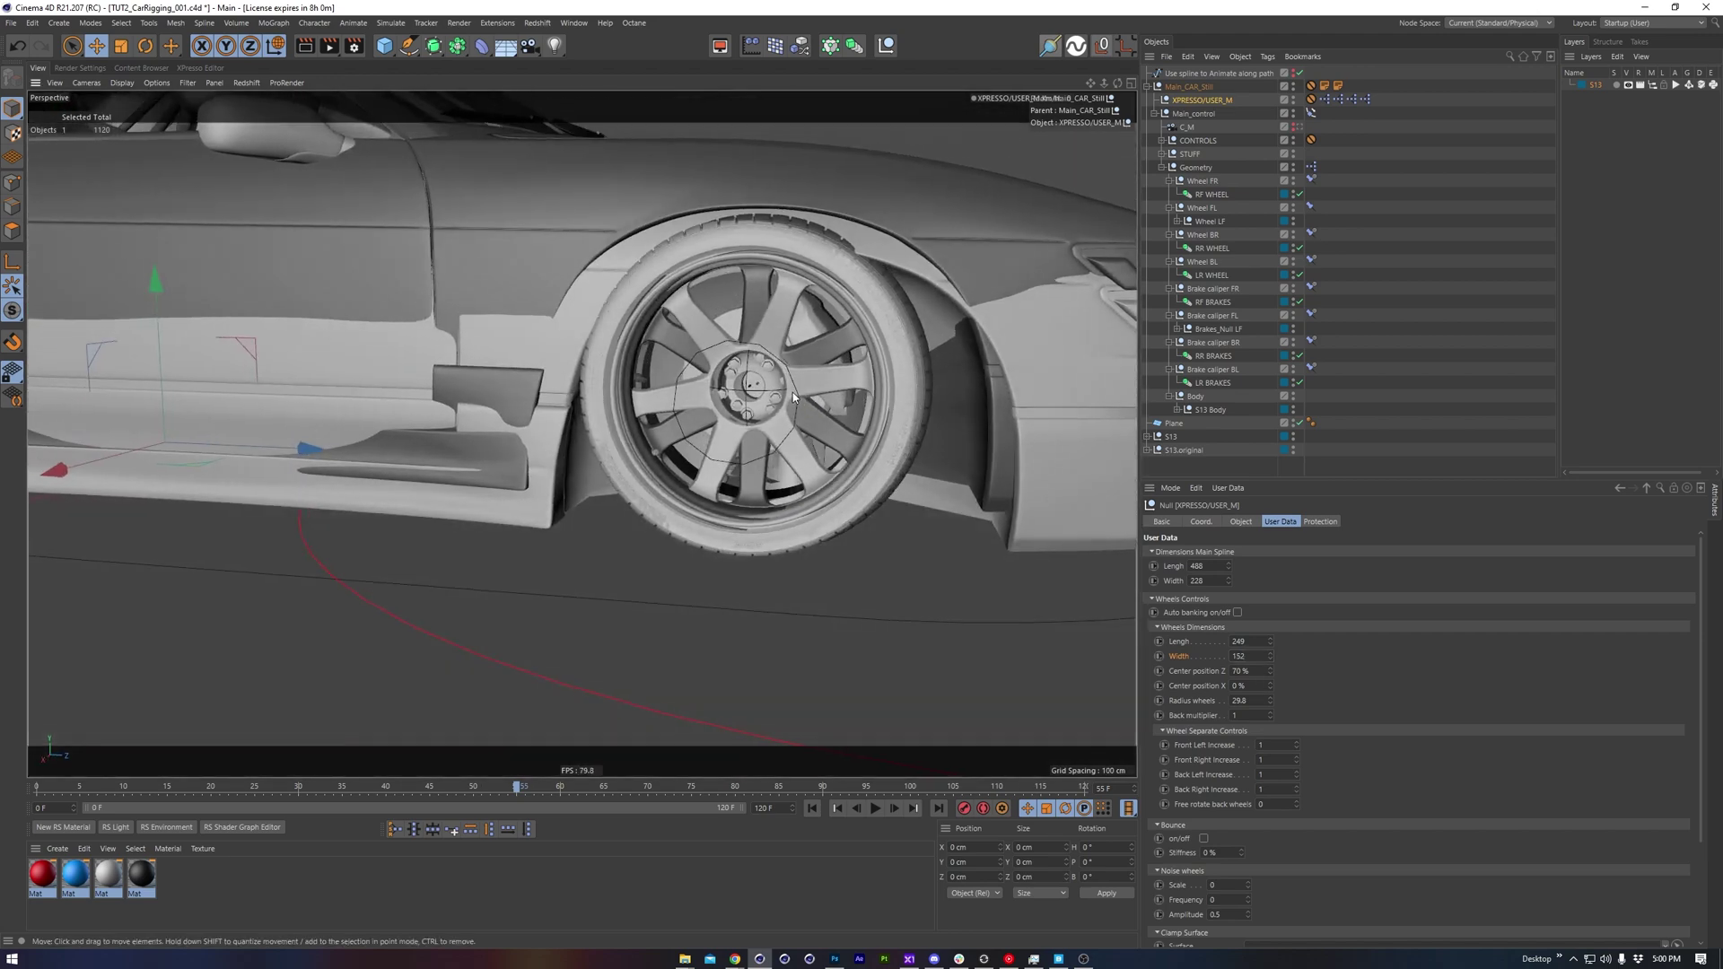
click(1043, 326)
click(1211, 410)
click(1183, 521)
drag(1217, 567, 1220, 575)
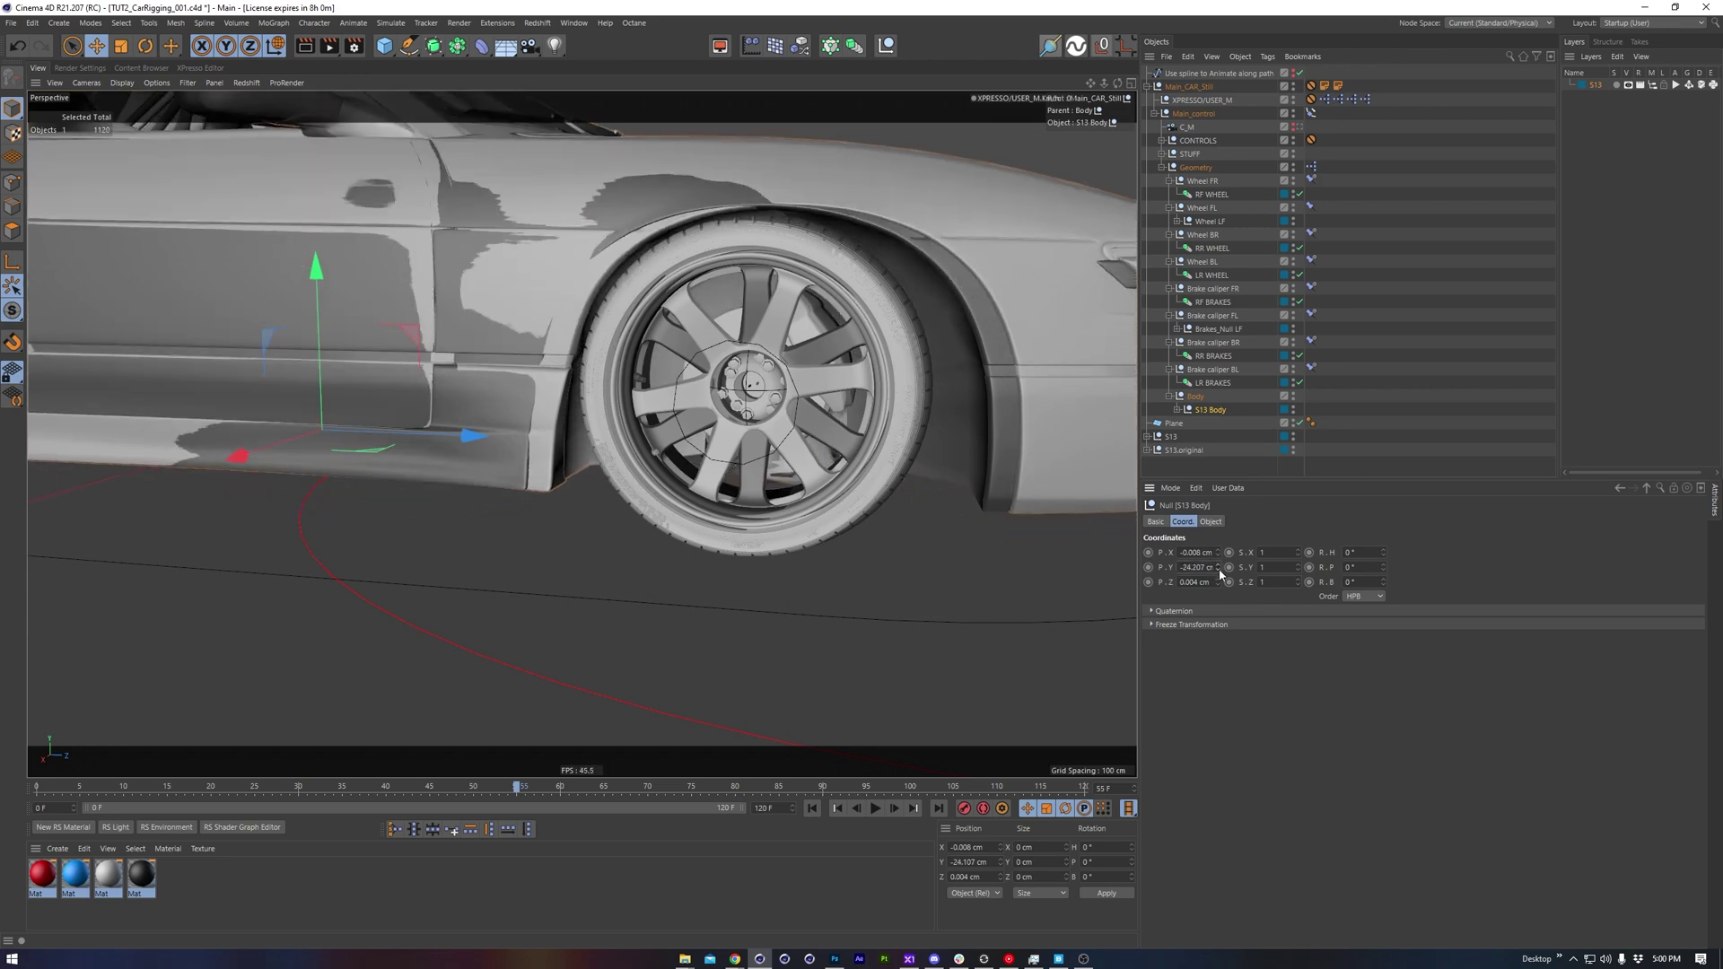
key(Return)
alt+drag(692, 306, 775, 400)
mouse_move(819, 331)
alt+mouse_down()
mouse_move(777, 320)
mouse_move(836, 318)
alt+mouse_up()
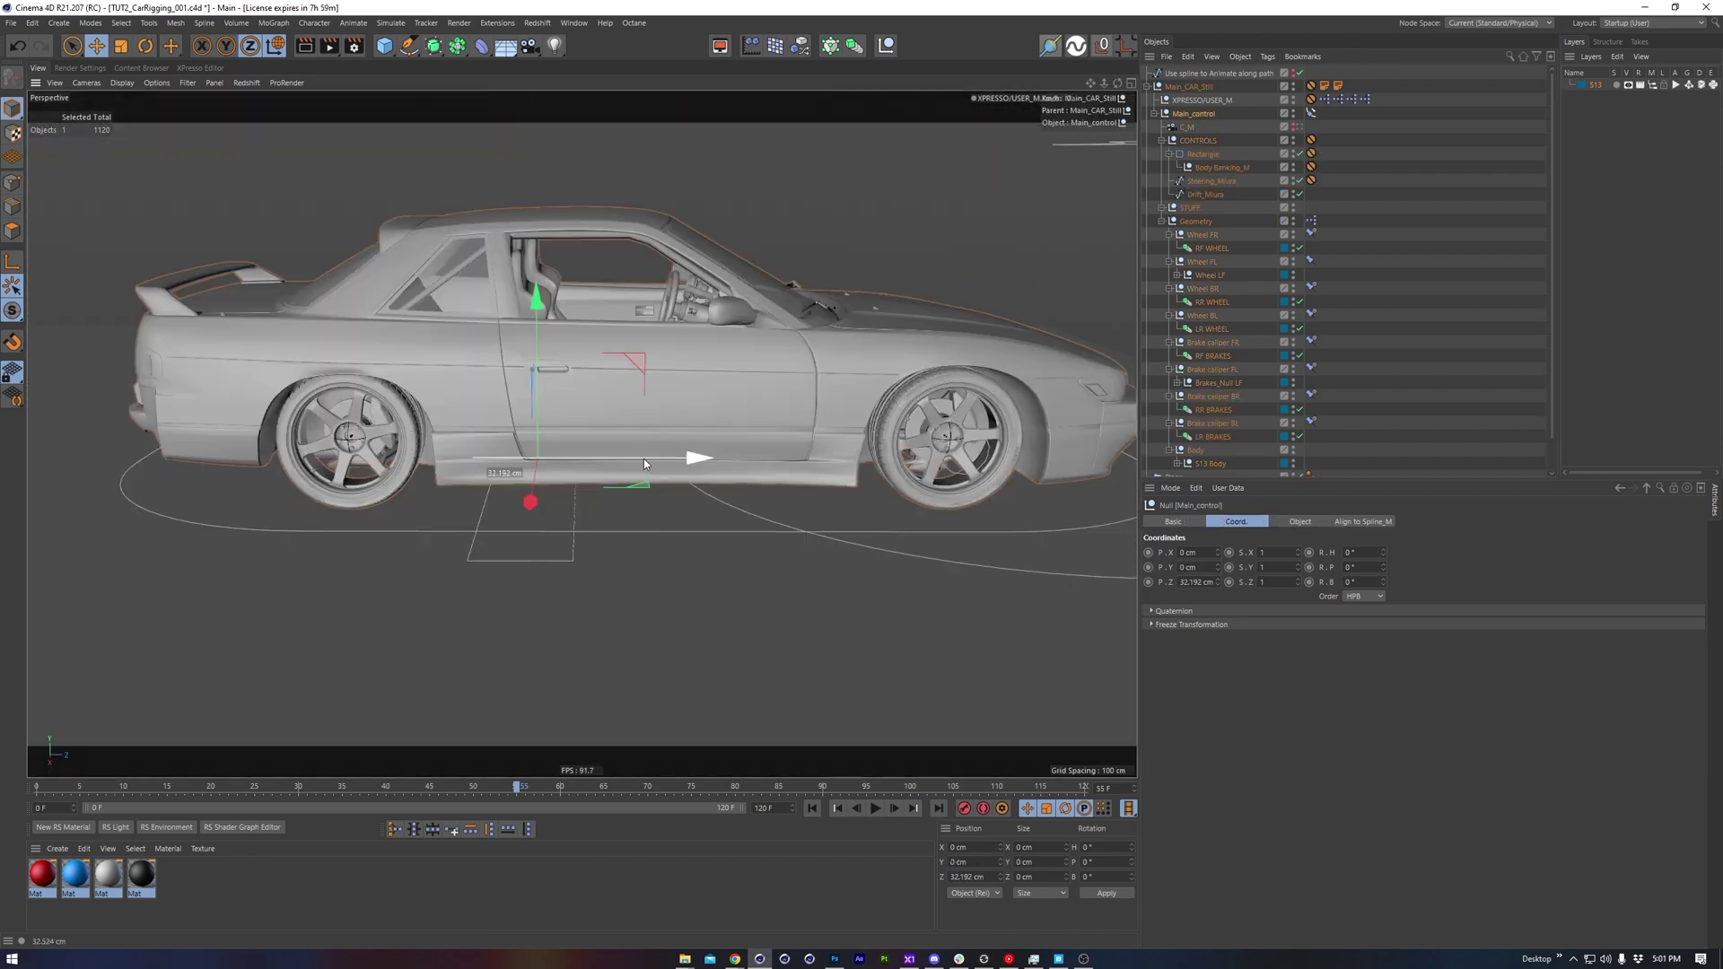
Move the Main_control null forward along Z to test how the wheels roll
mouse_move(643, 459)
mouse_down()
mouse_move(479, 456)
mouse_move(875, 453)
mouse_move(664, 452)
mouse_up()
scroll(691, 471, up, 6)
scroll(692, 476, up, 2)
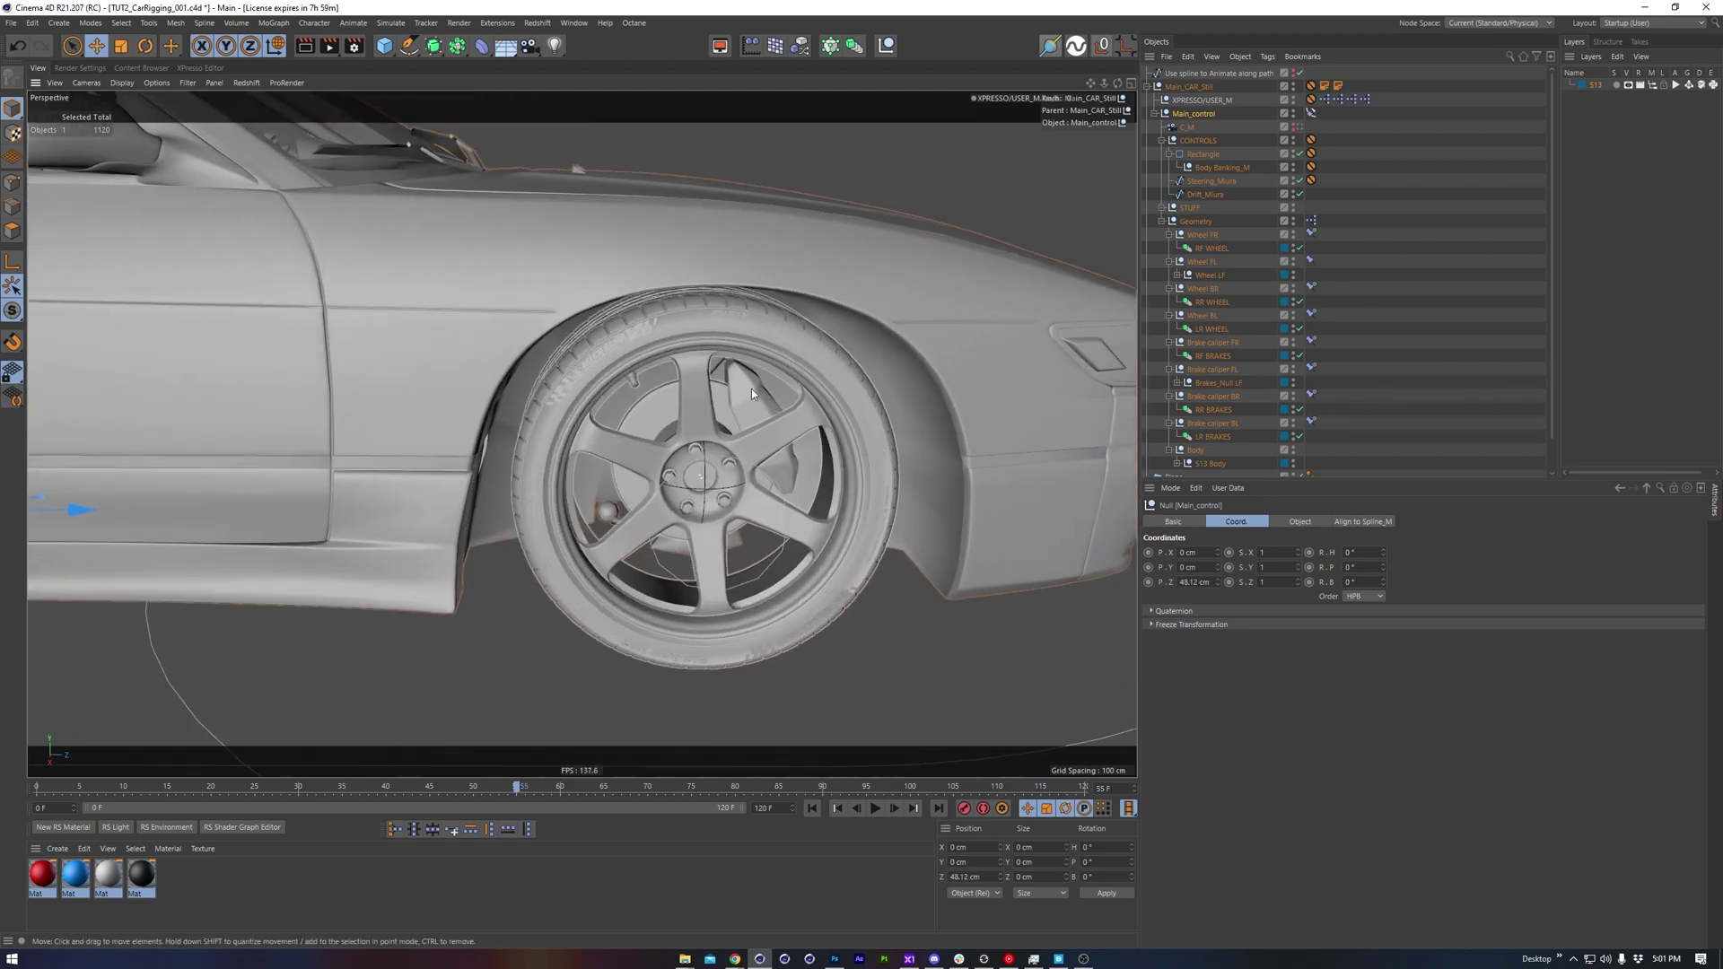
drag(89, 509, 173, 504)
Test the front wheels' steering by rotating the heading of the Steering_Miura spline, and undo the rotation
click(1211, 180)
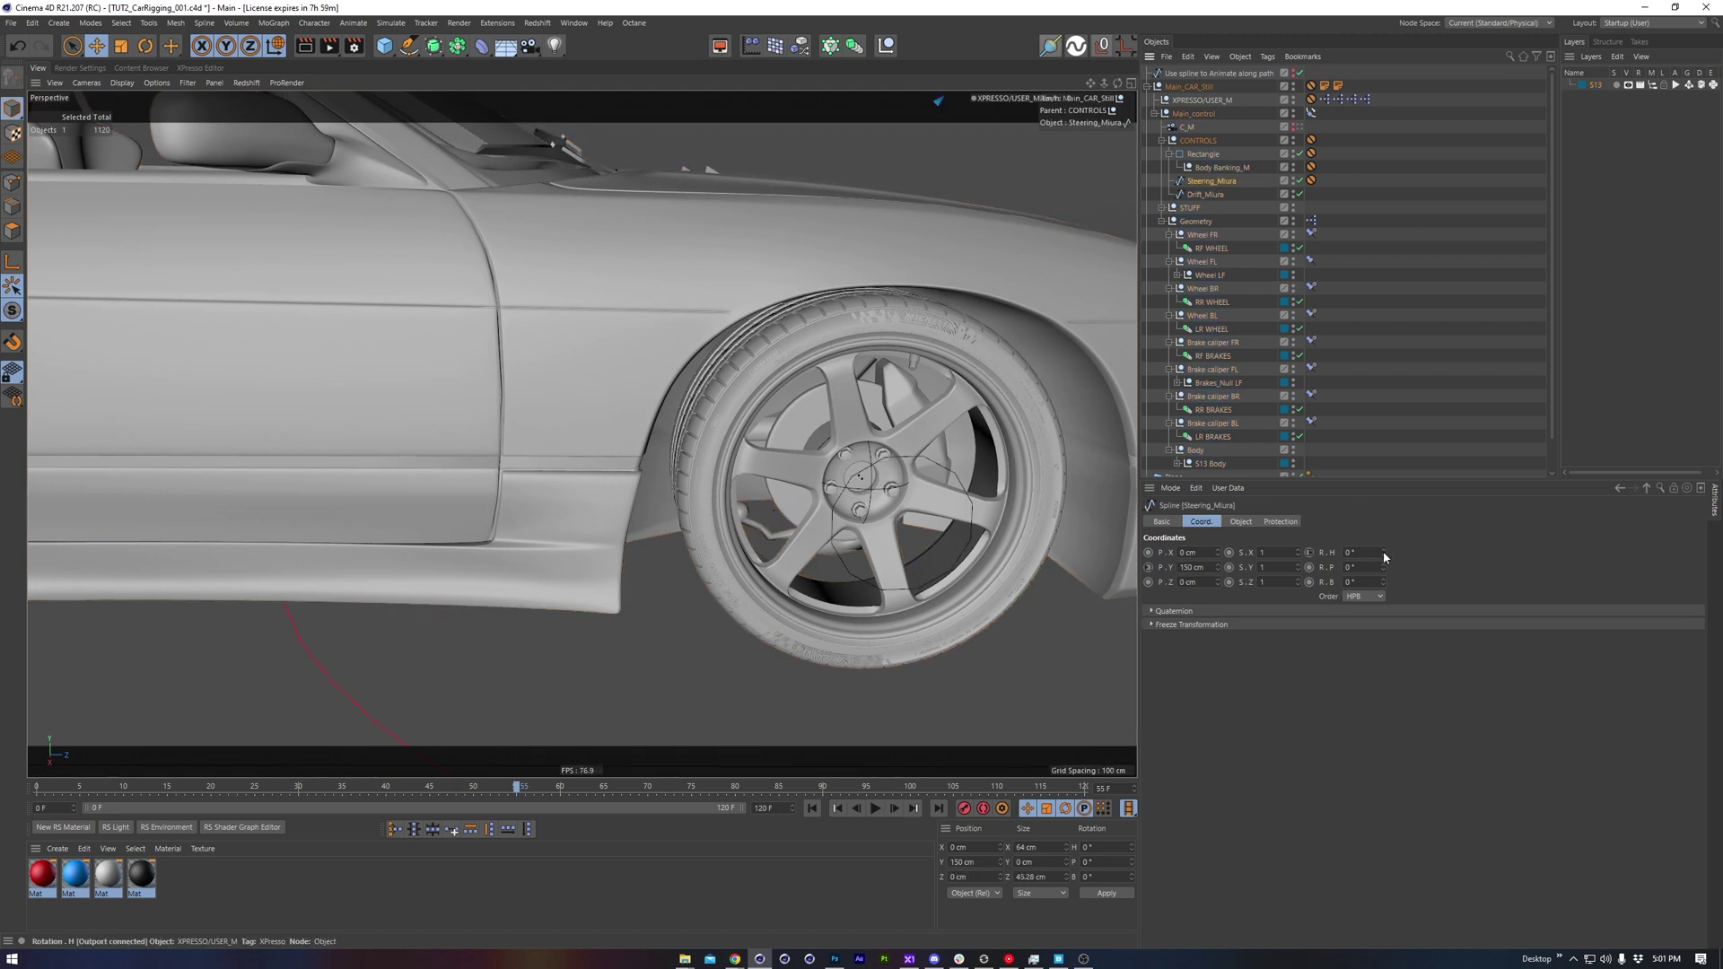
drag(1383, 552, 1305, 565)
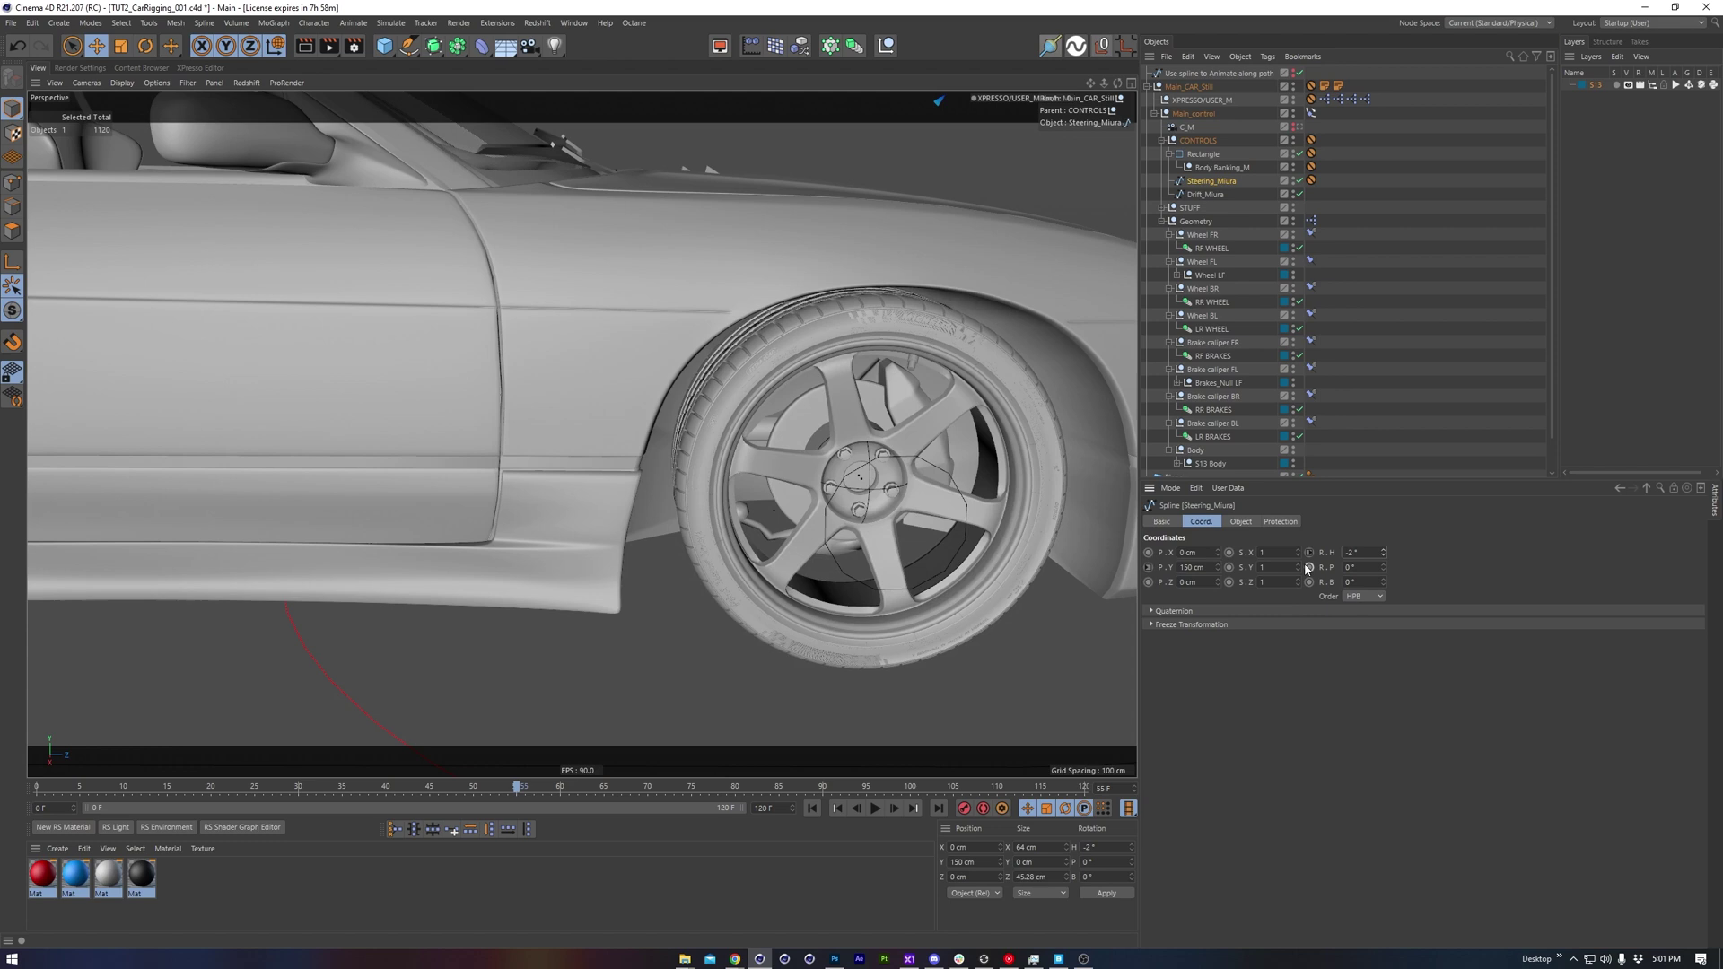
key(ctrl+z)
scroll(894, 414, down, 8)
alt+drag(894, 414, 875, 466)
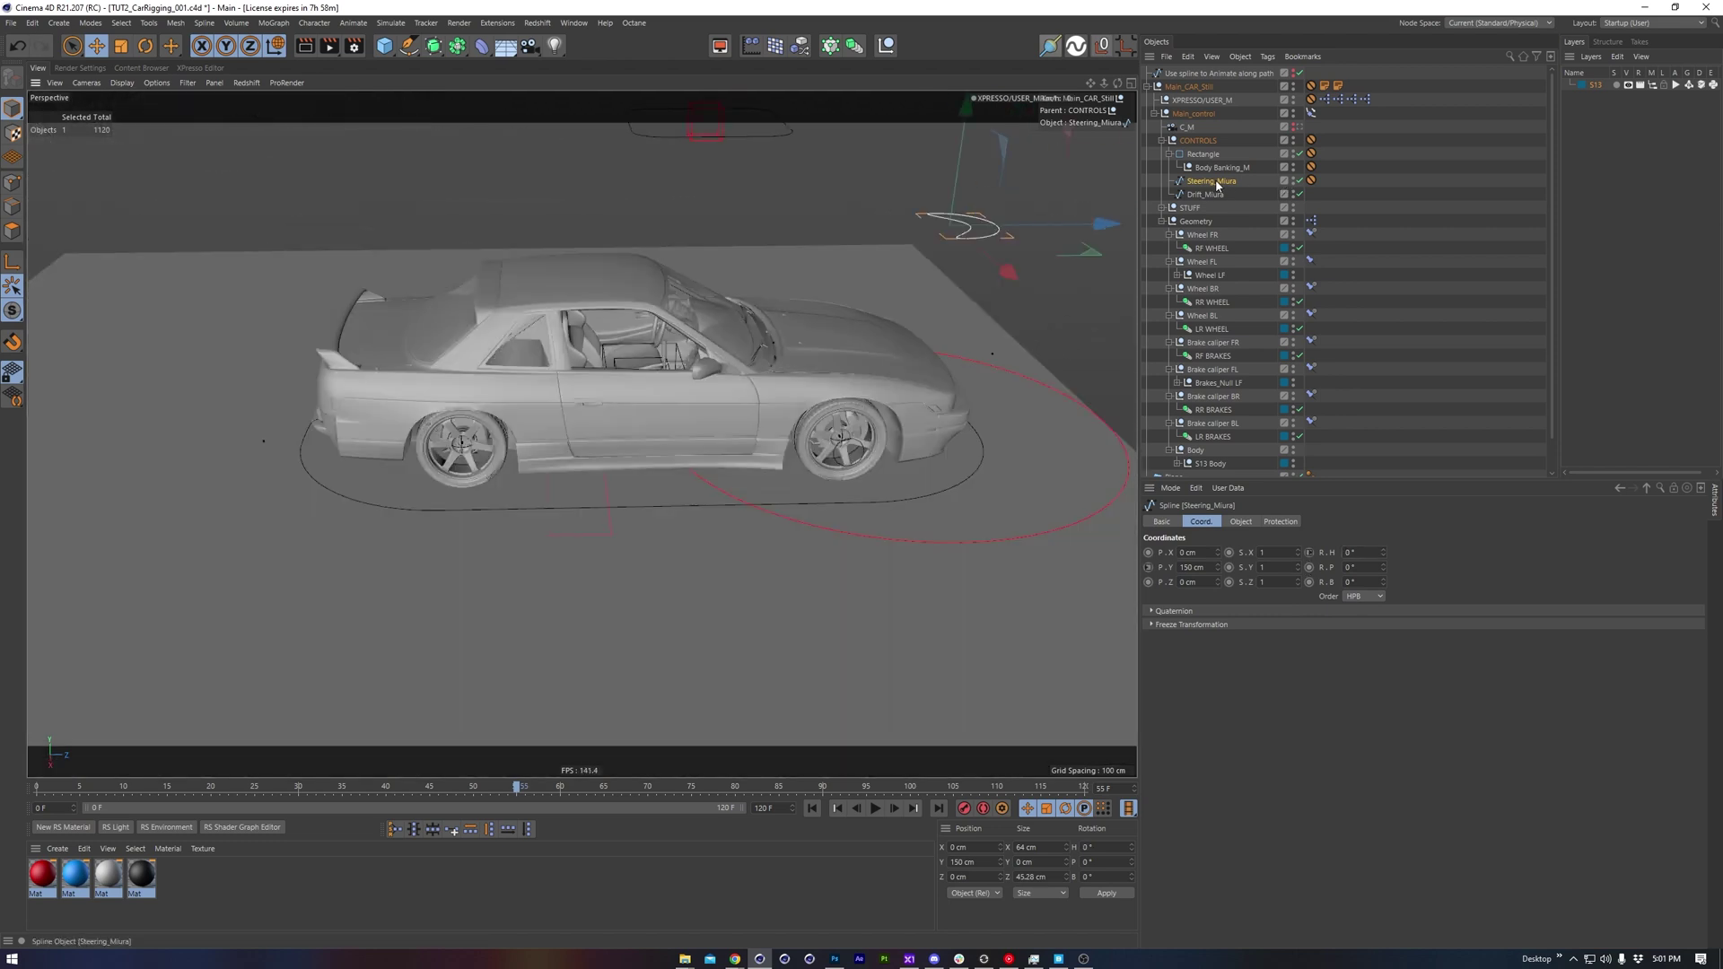
Test the car's drift by rotating the heading of the Drift_Miura spline, and undo the rotation
click(1205, 194)
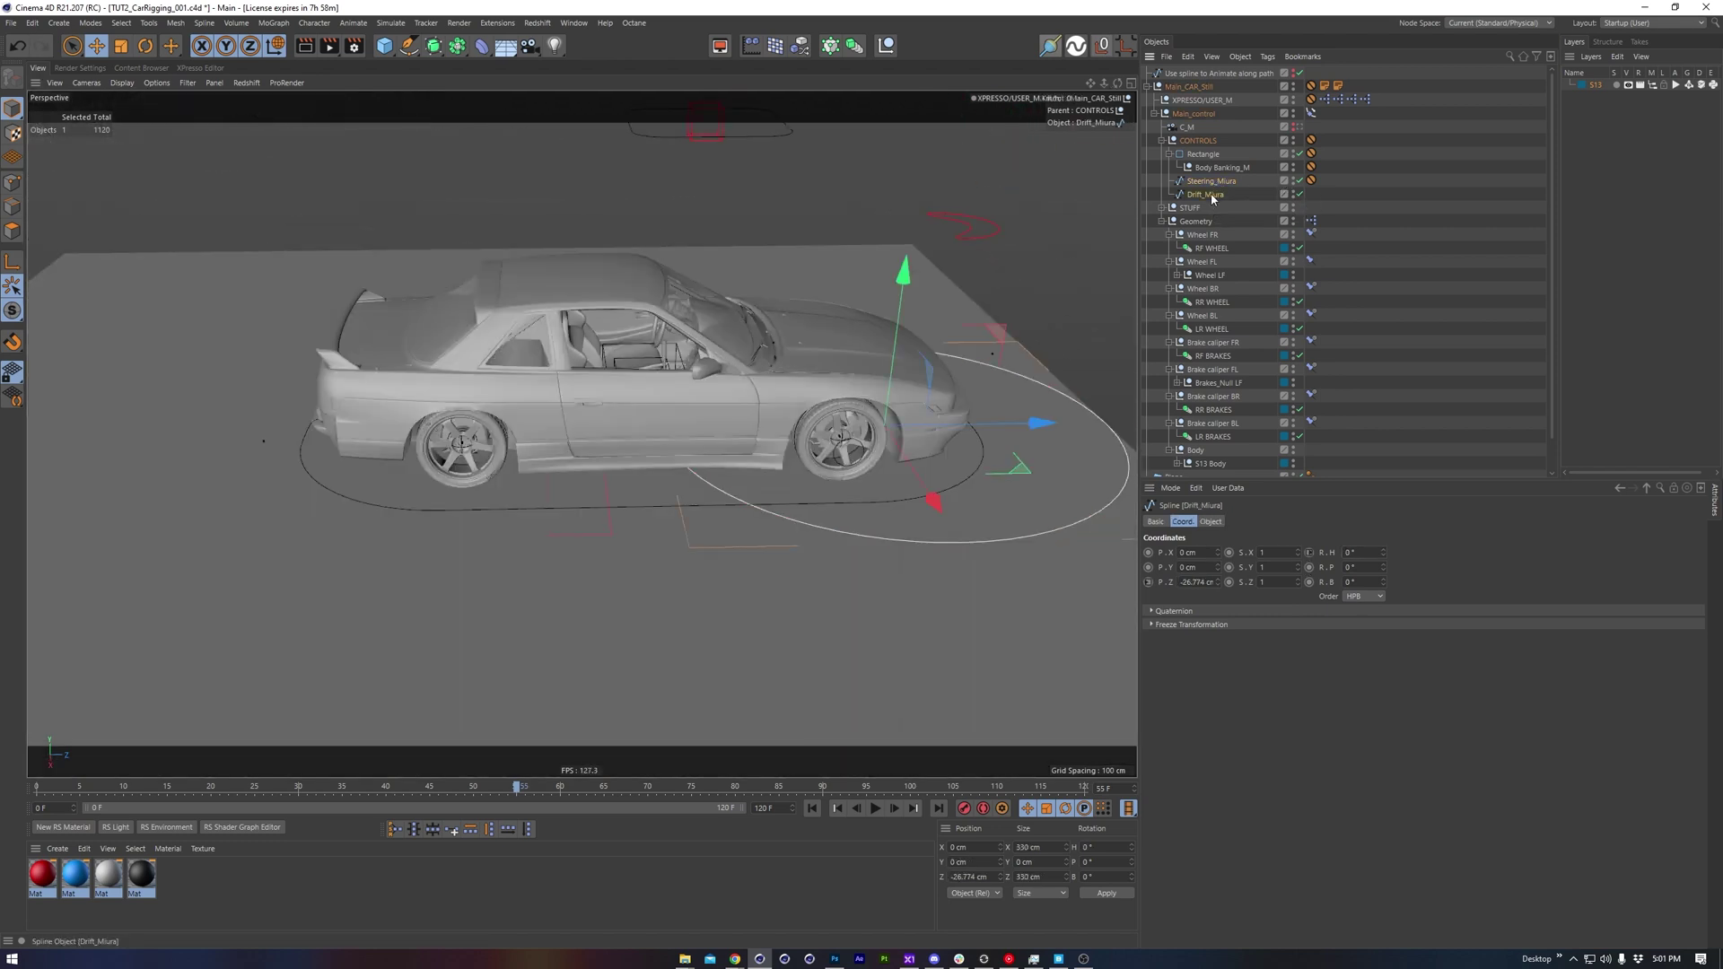
mouse_move(1386, 553)
mouse_down()
mouse_move(1372, 422)
mouse_move(1410, 790)
mouse_move(1376, 654)
mouse_move(1371, 492)
mouse_move(1381, 604)
mouse_move(1382, 566)
mouse_up()
key(ctrl+z)
Assign the "Use spline to Animate along path" spline as the Spline Path of Main_control's Align to Spline tag
click(1226, 74)
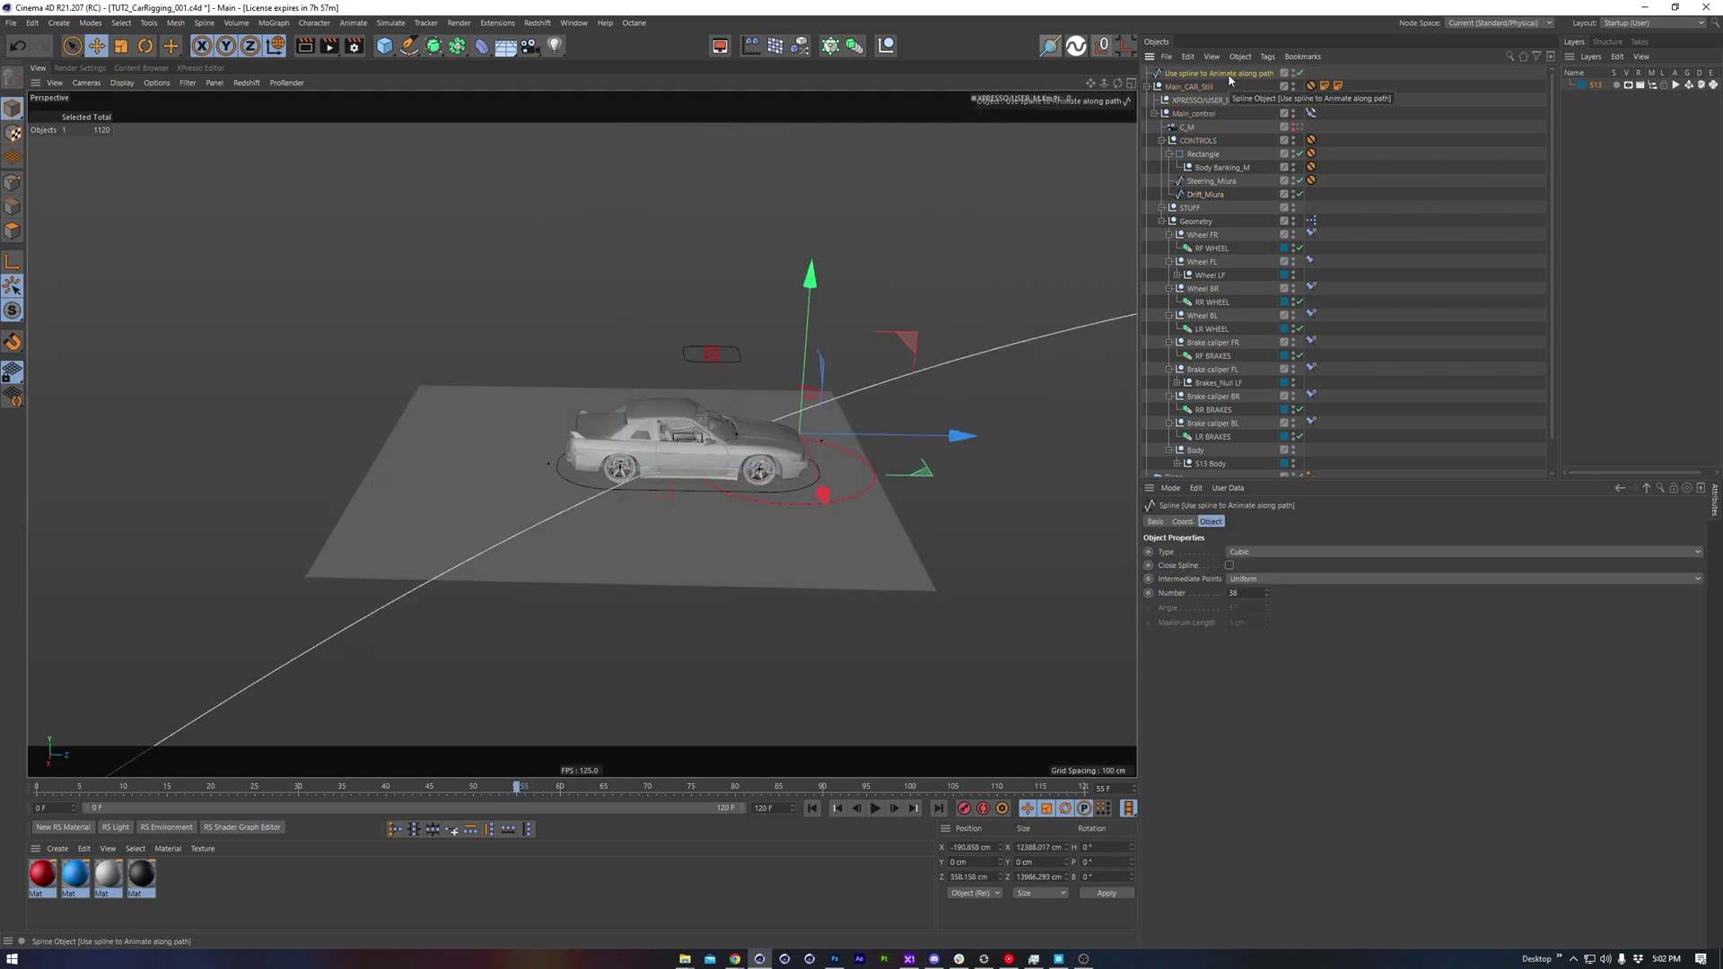
click(1311, 114)
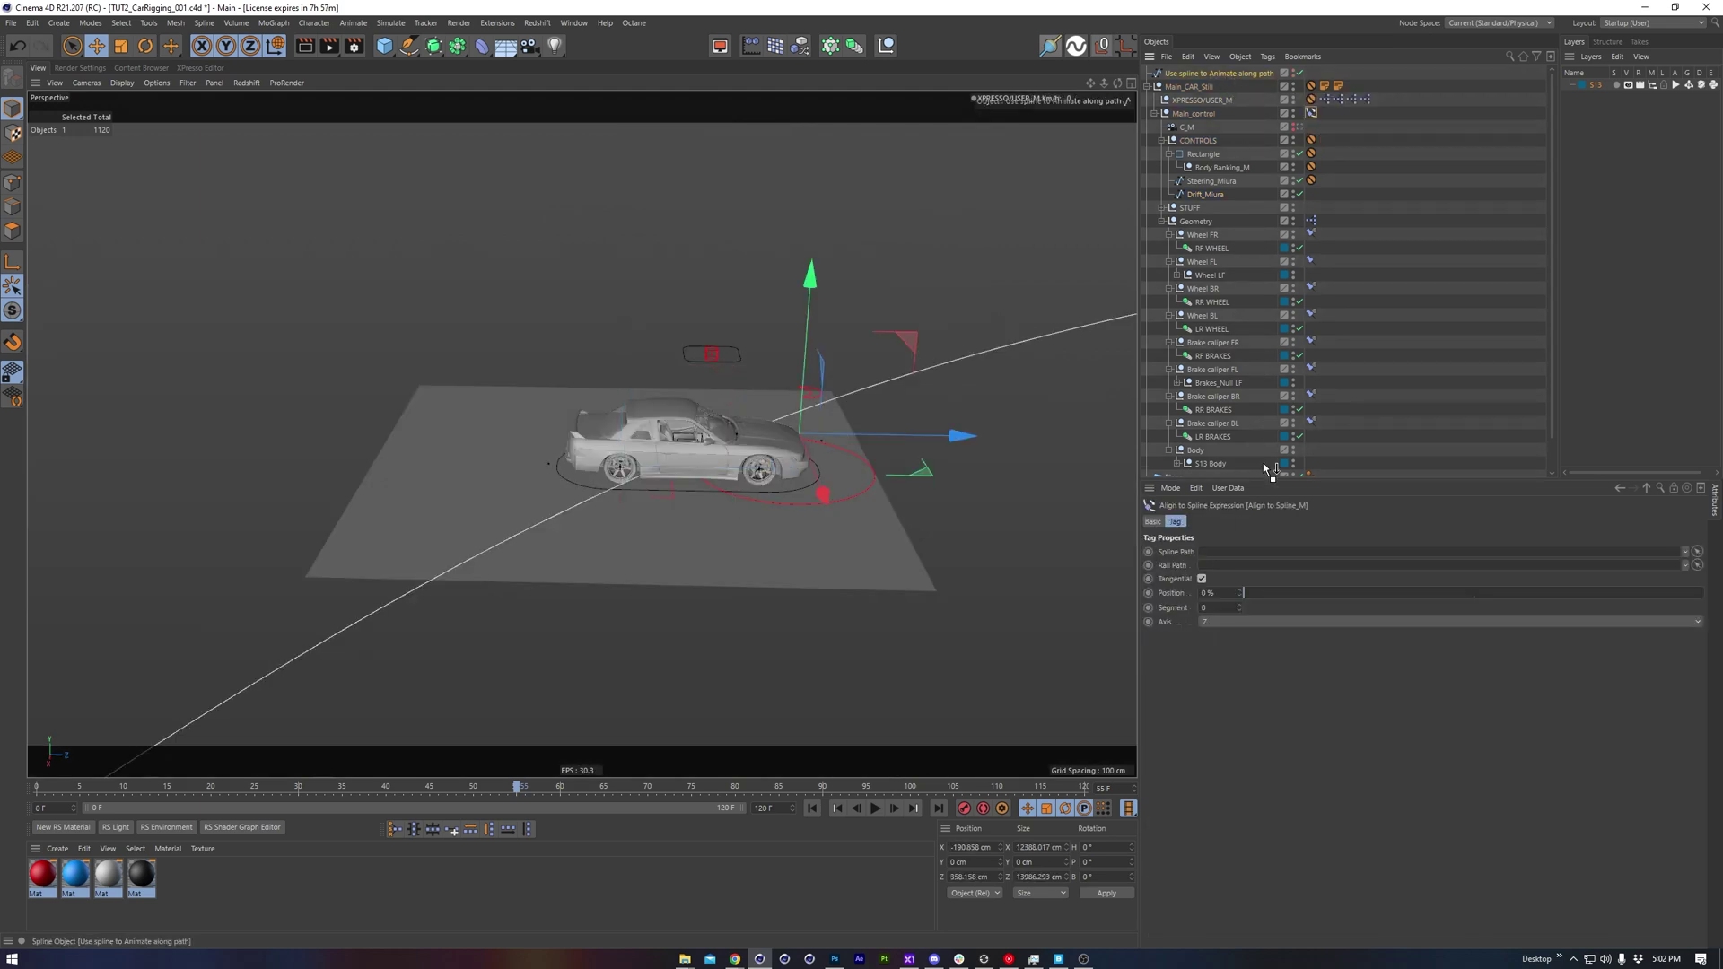
drag(1264, 464, 1254, 555)
alt+drag(723, 486, 892, 478)
alt+drag(884, 241, 1065, 189)
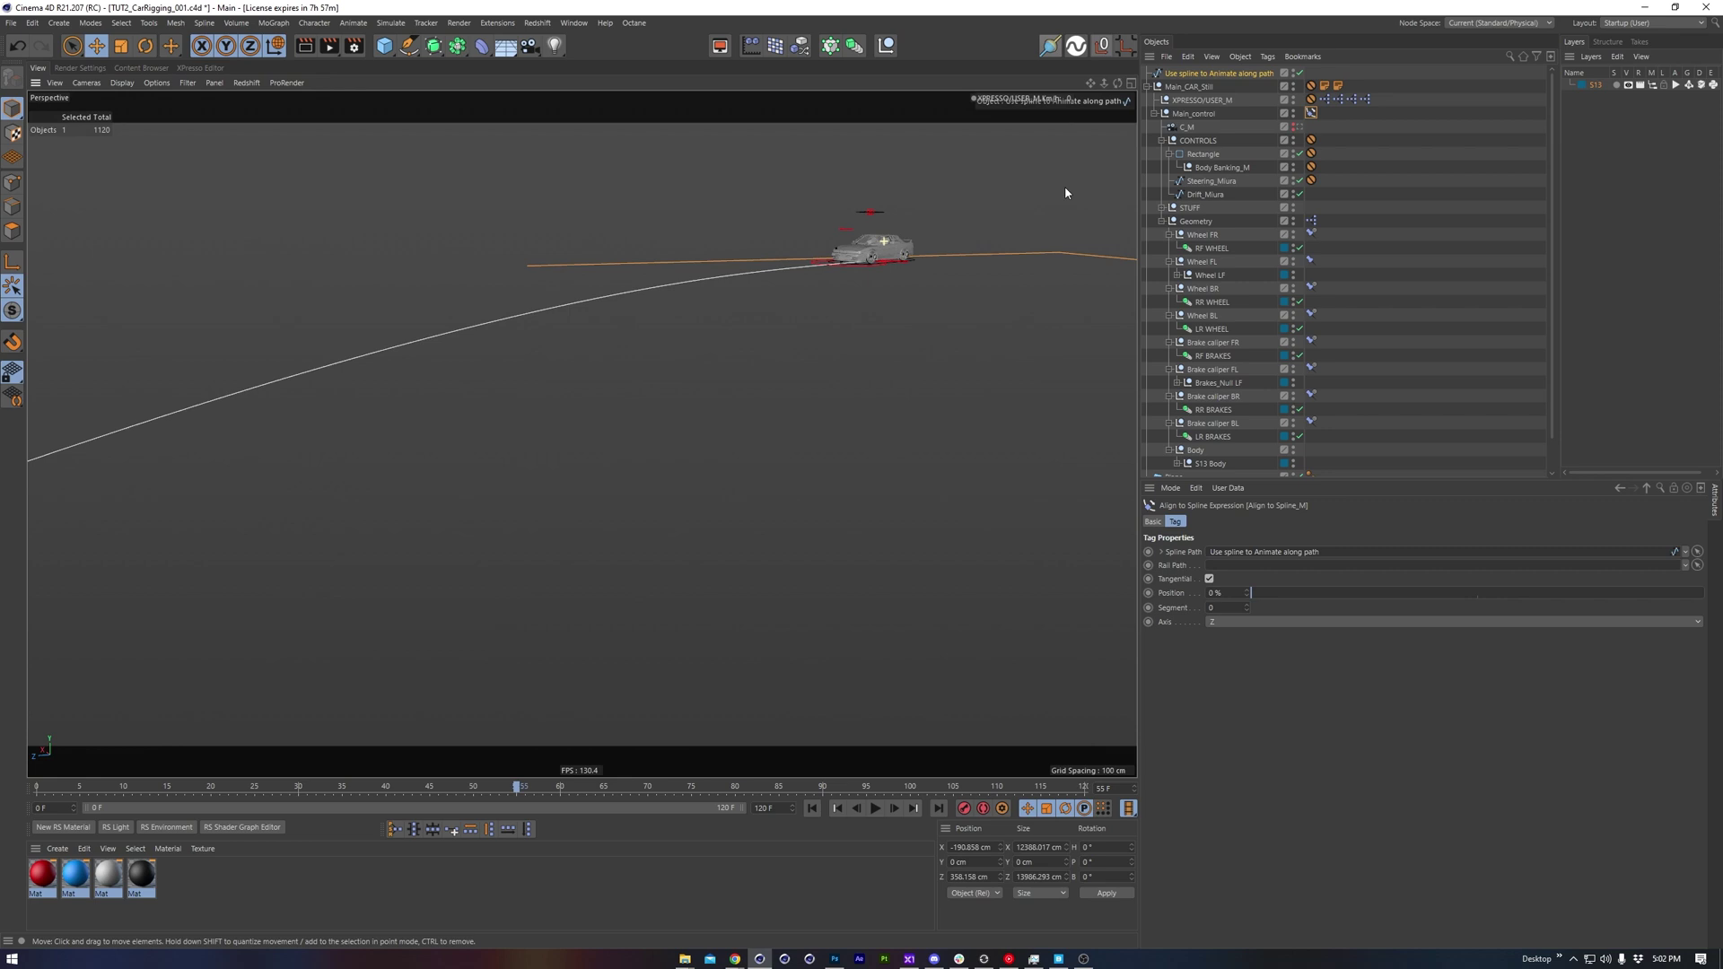
Look through the rig's C_M camera facing the car's front and open the camera's object settings
scroll(865, 239, up, 8)
alt+drag(745, 304, 875, 350)
click(1298, 127)
click(1187, 128)
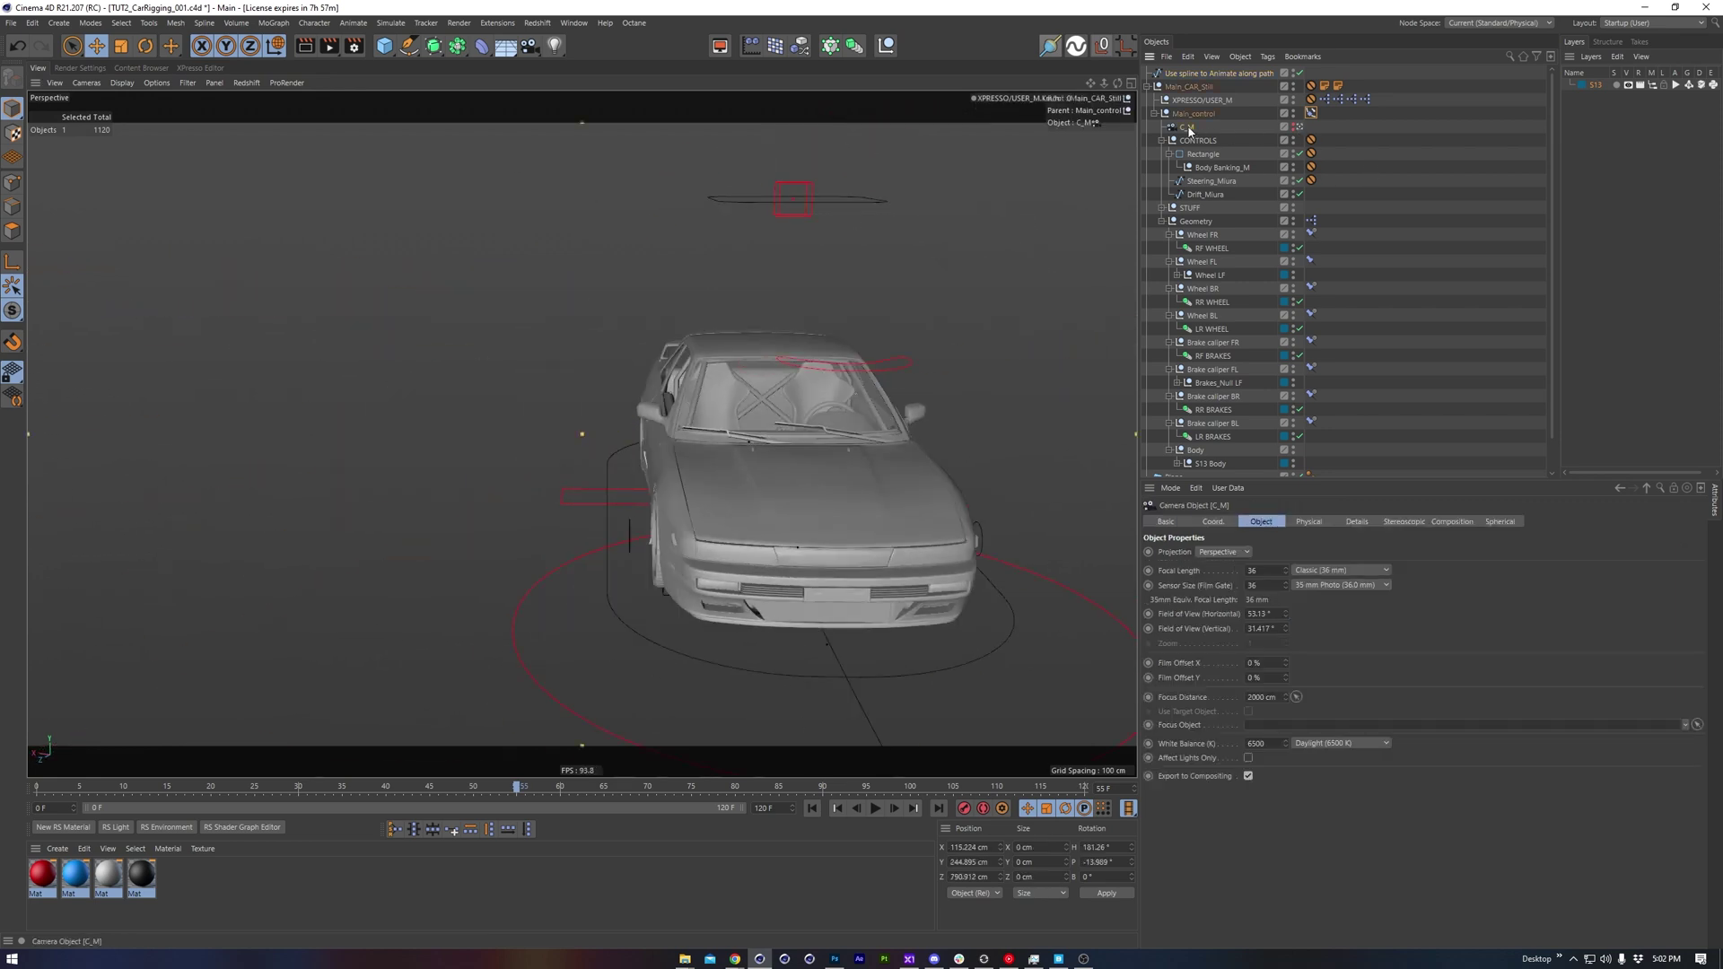
Scrub the Position of Main_control's Align to Spline tag to move the car along the path, ending at 54.6 %
alt+drag(682, 482, 875, 459)
click(1311, 113)
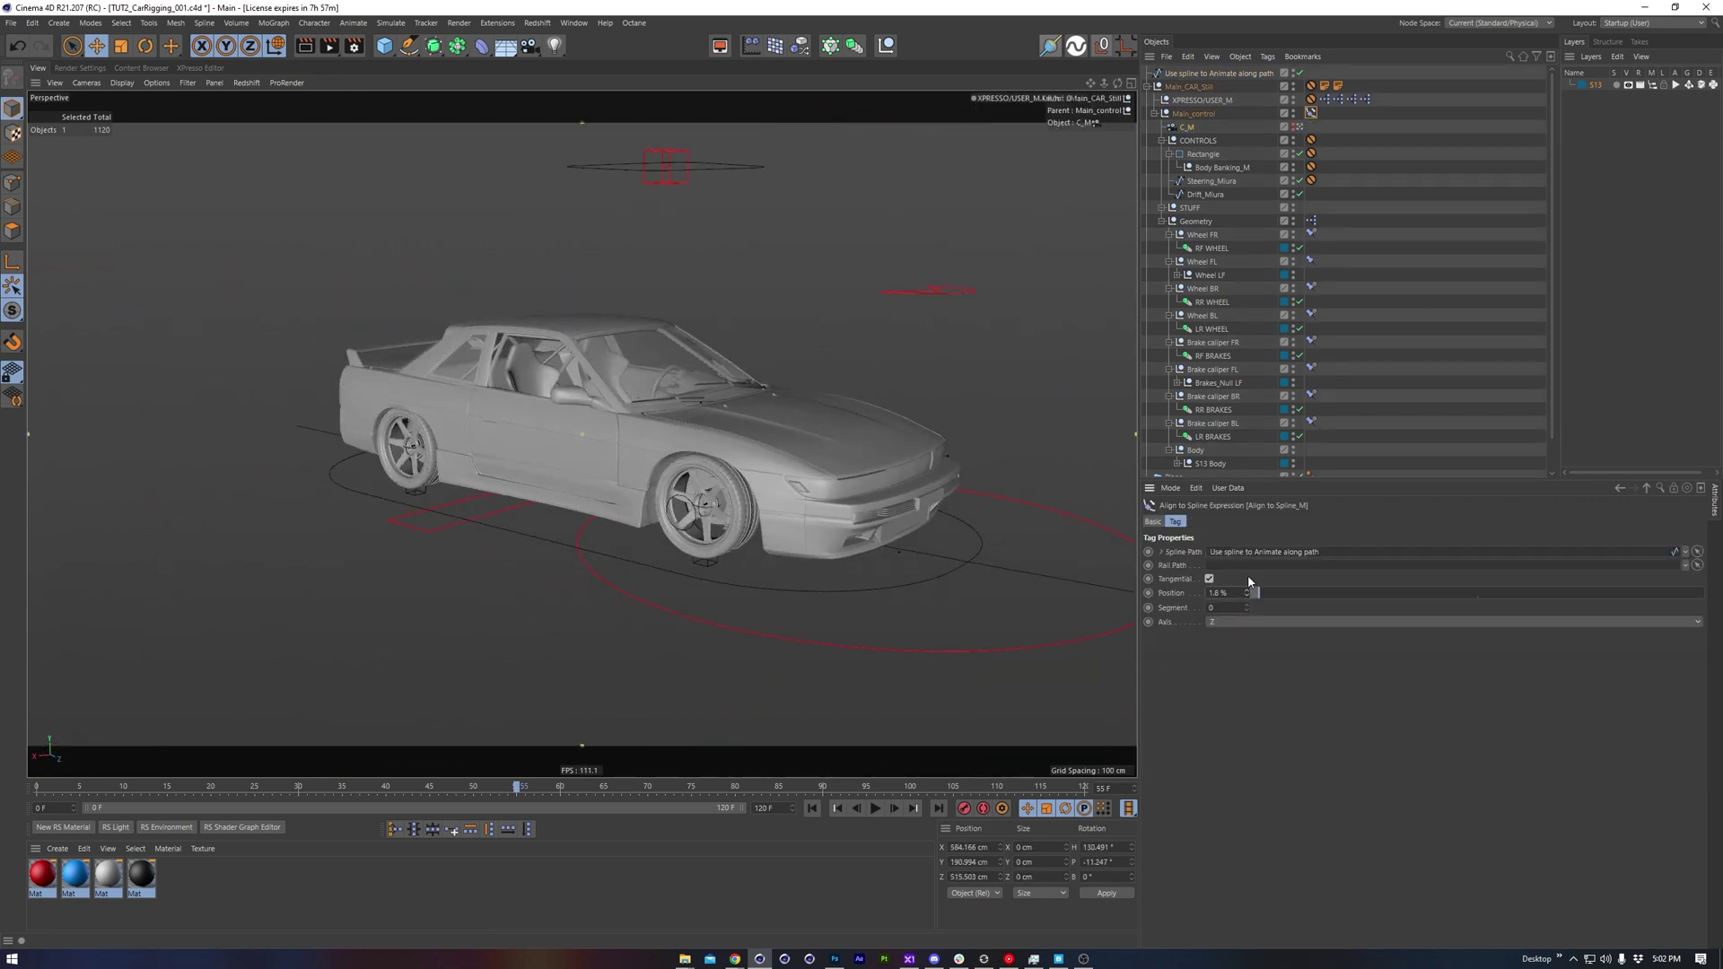
drag(1209, 378, 1201, 217)
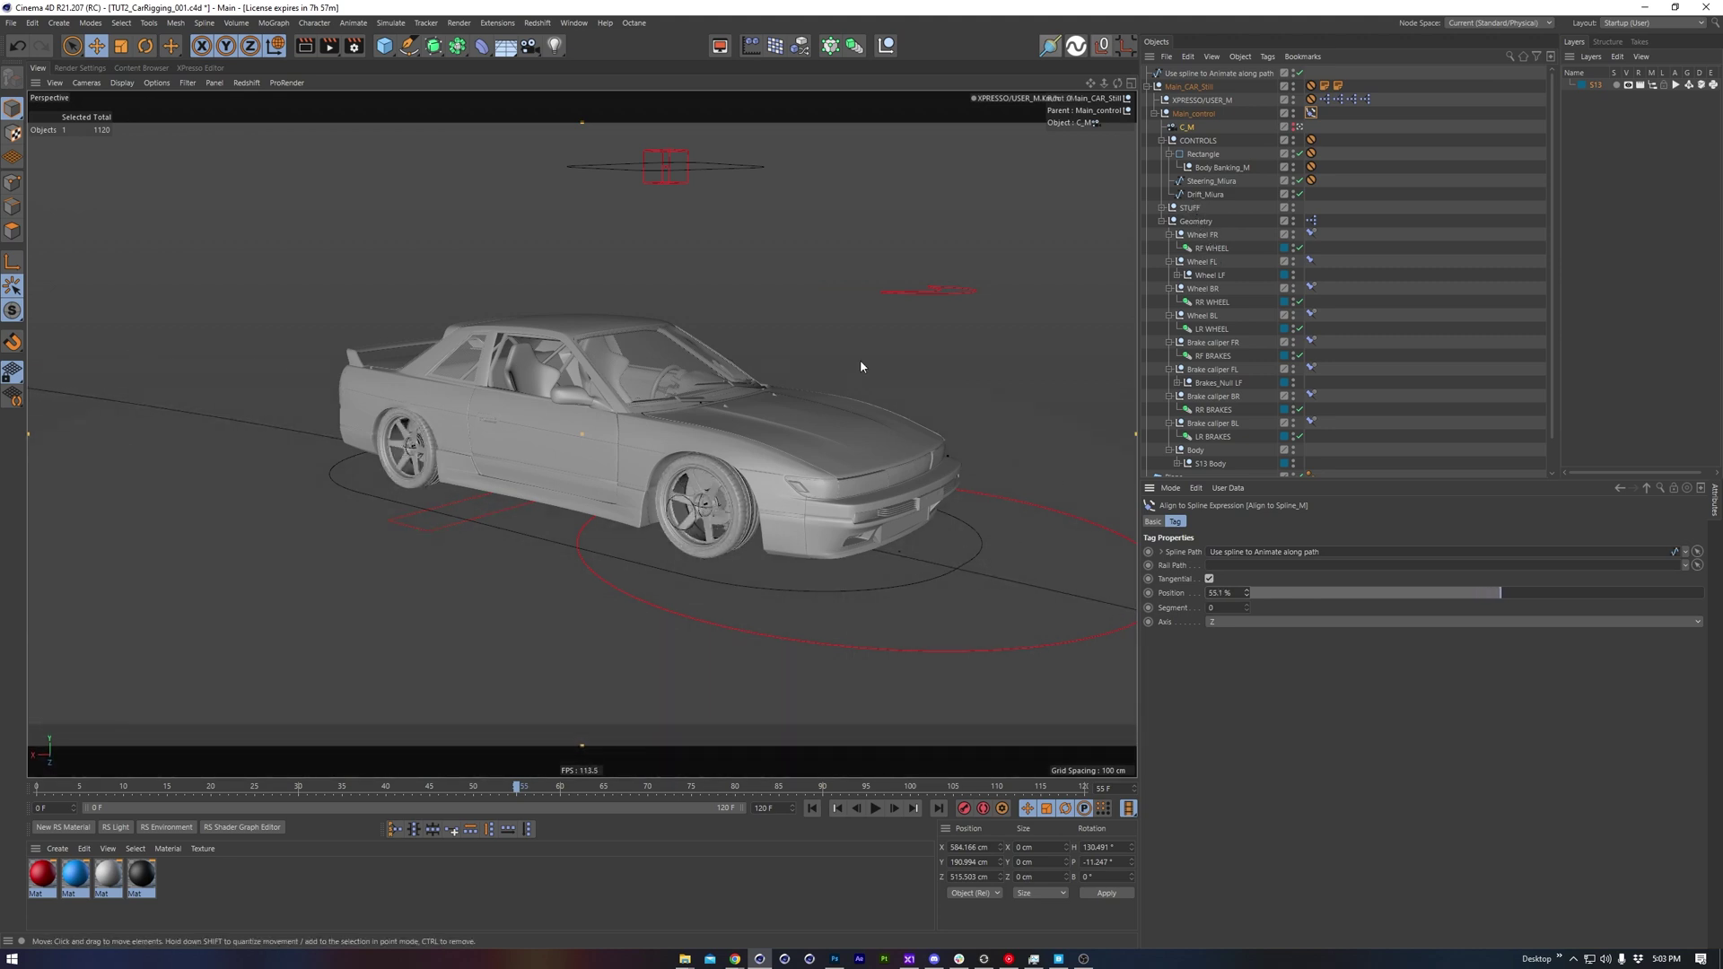
alt+drag(860, 361, 1071, 552)
mouse_move(1247, 593)
mouse_down()
mouse_move(1280, 626)
mouse_move(1248, 589)
mouse_up()
alt+drag(725, 489, 607, 441)
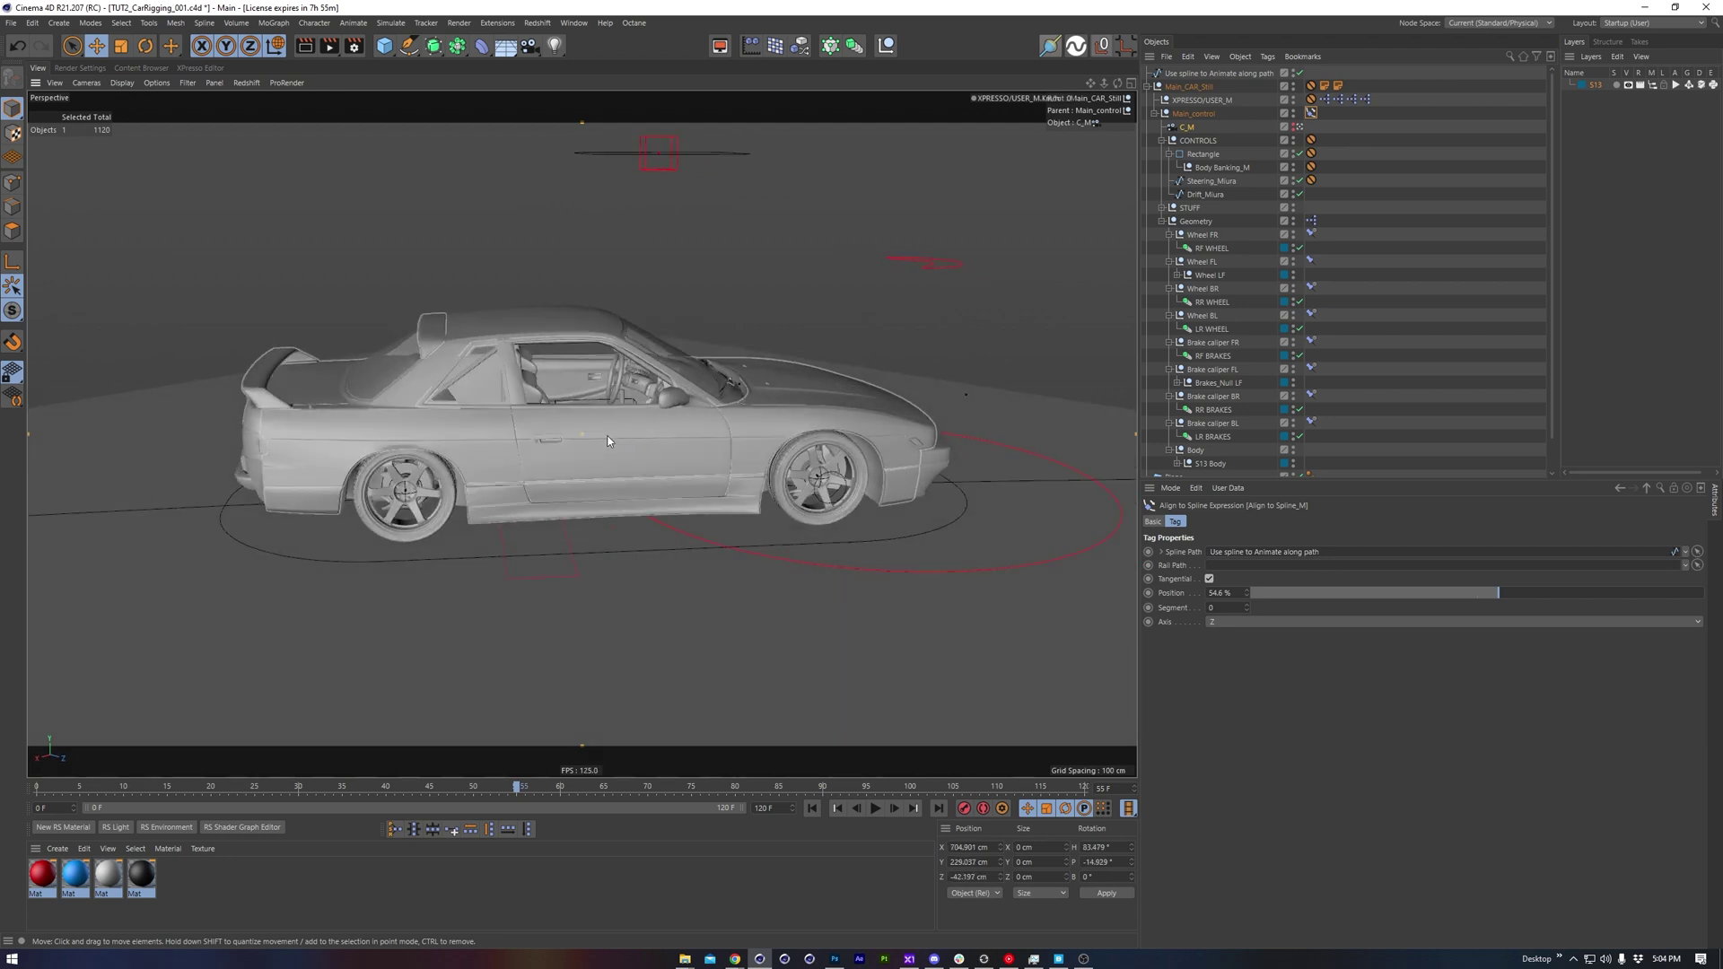
Test the car body's lean by moving the Body Banking_M control above the roof within its rectangle
click(659, 152)
alt+drag(658, 153, 713, 228)
alt+drag(628, 471, 642, 430)
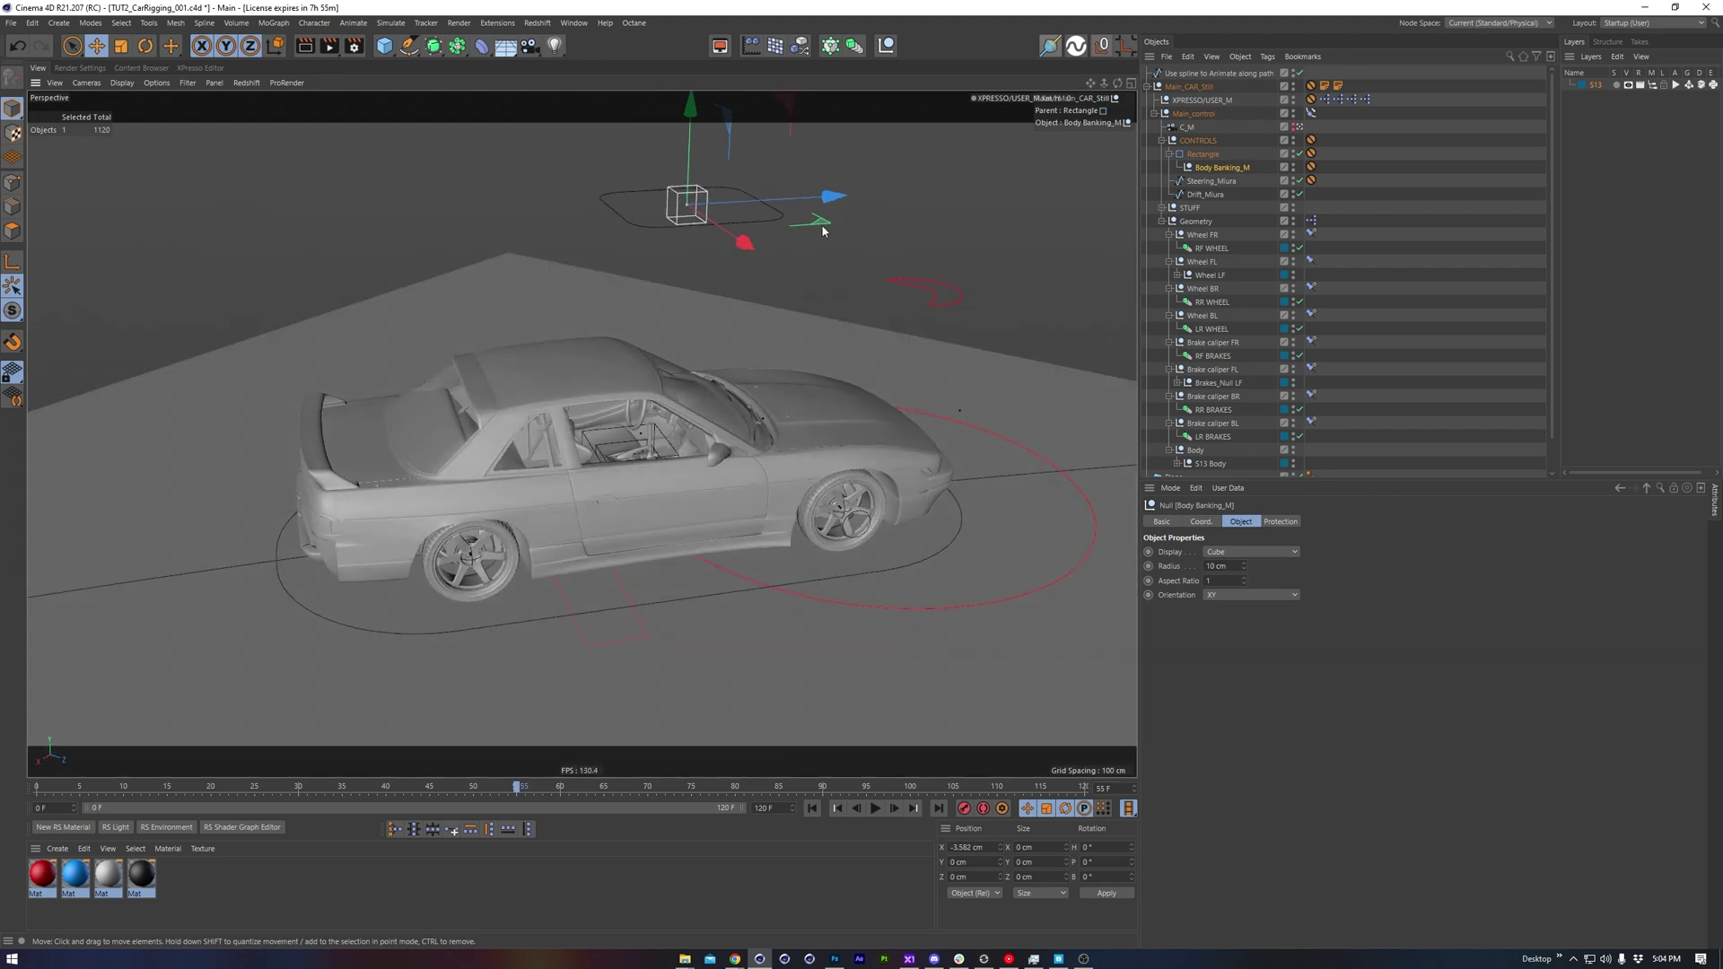
mouse_move(820, 224)
mouse_down()
mouse_move(788, 222)
mouse_move(823, 218)
mouse_move(804, 224)
mouse_up()
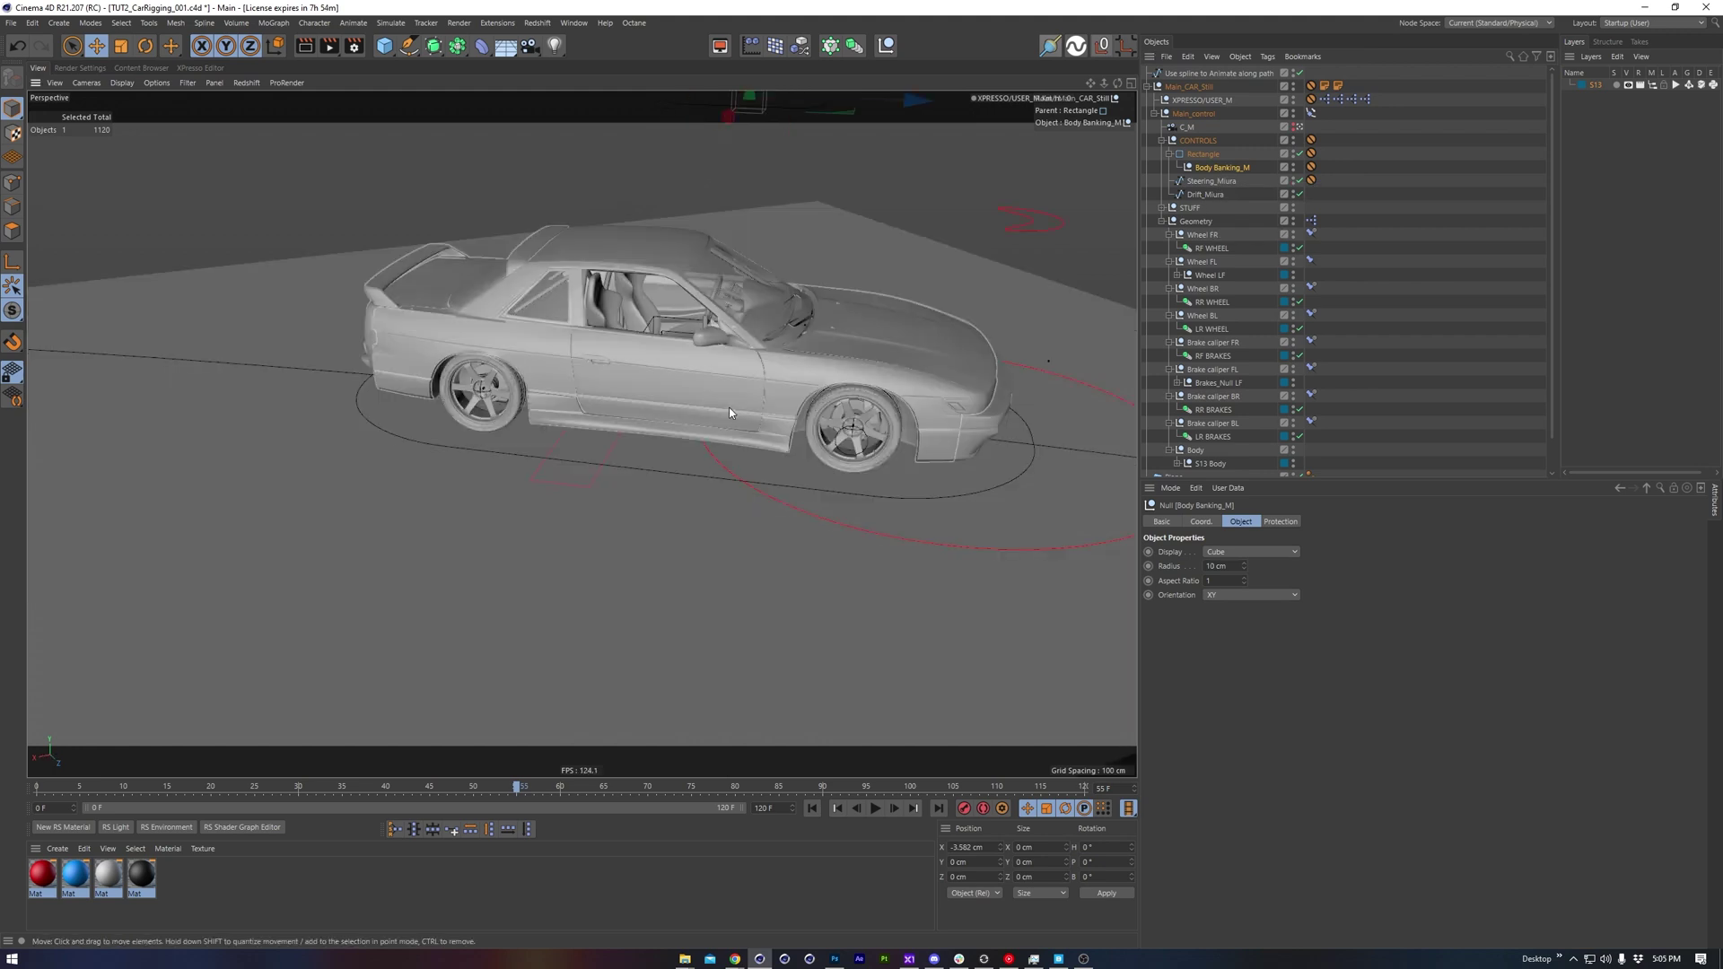
alt+drag(718, 402, 714, 417)
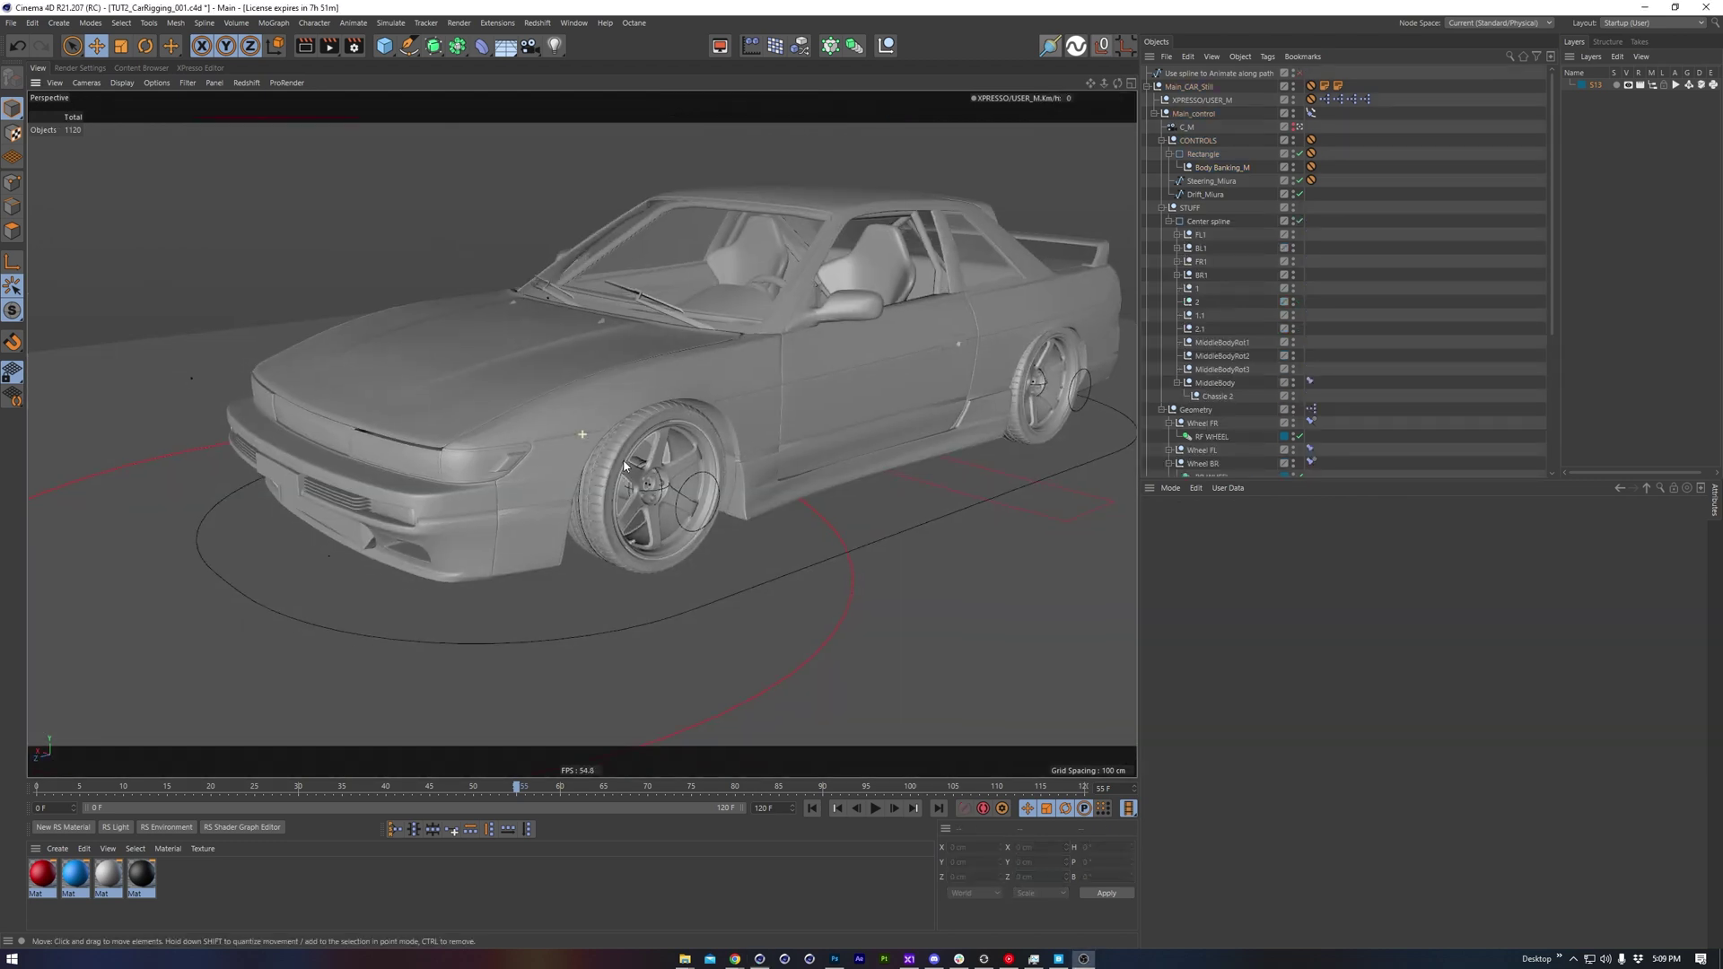
Tilt the front-left wheel by setting the bank rotation (R.B) of the FL1 null under Center spline to 5°
scroll(663, 415, up, 8)
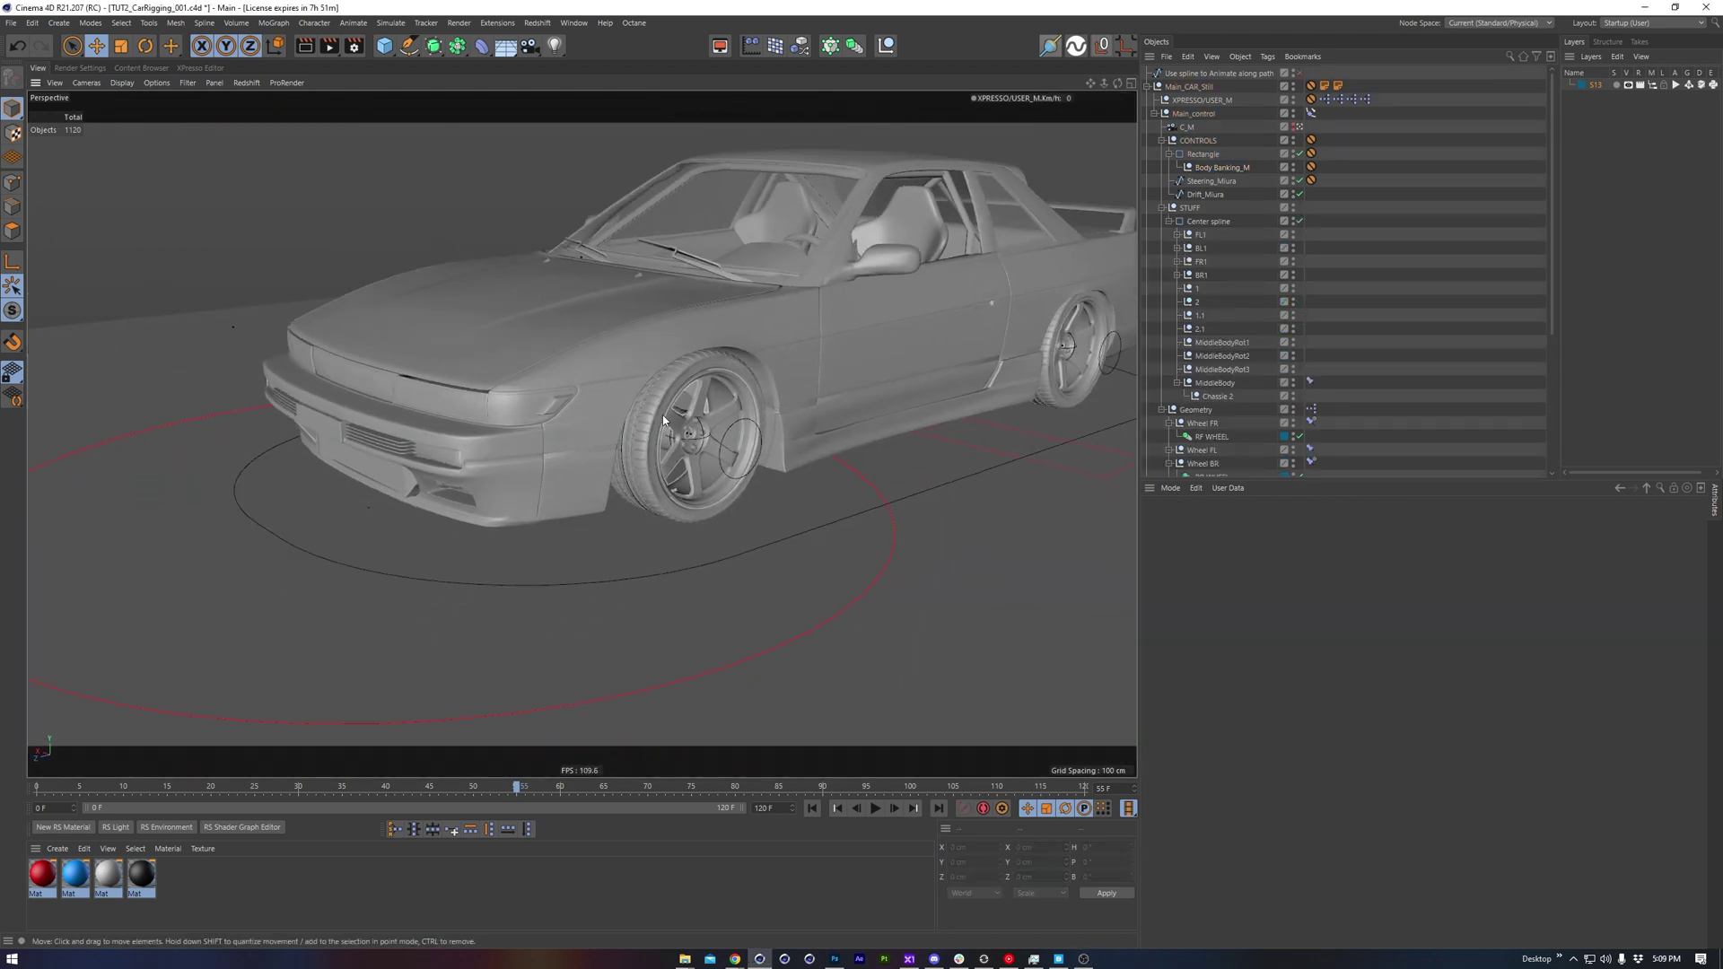
alt+drag(693, 446, 716, 455)
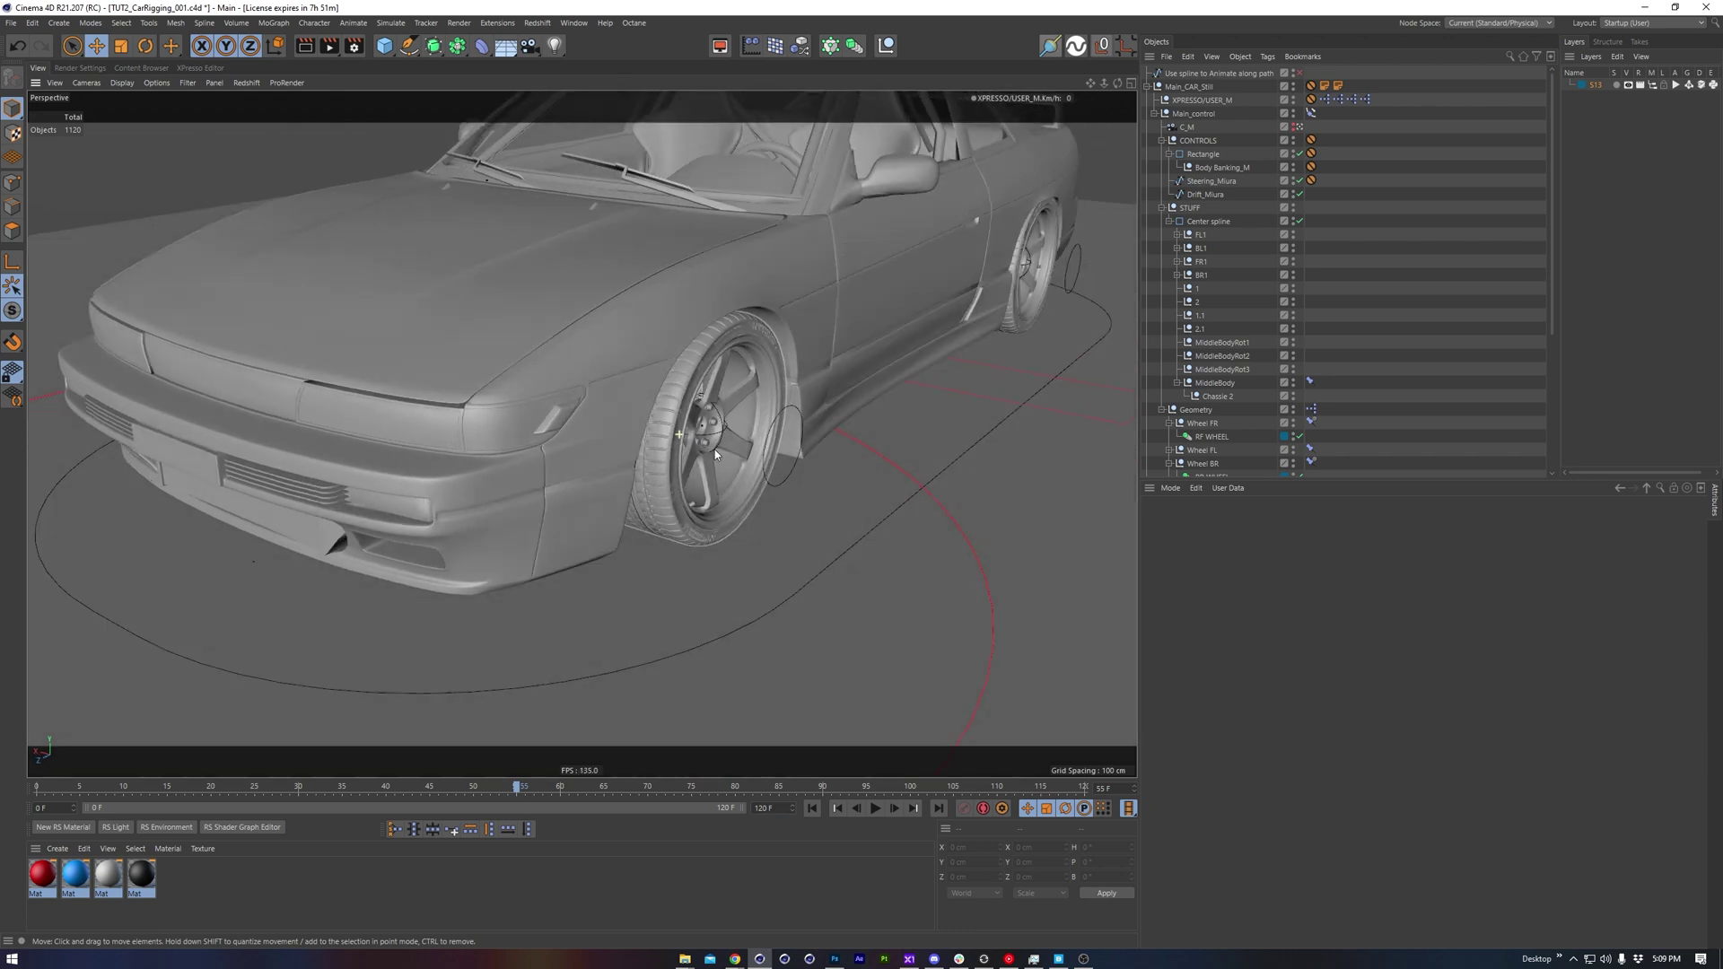
click(1200, 235)
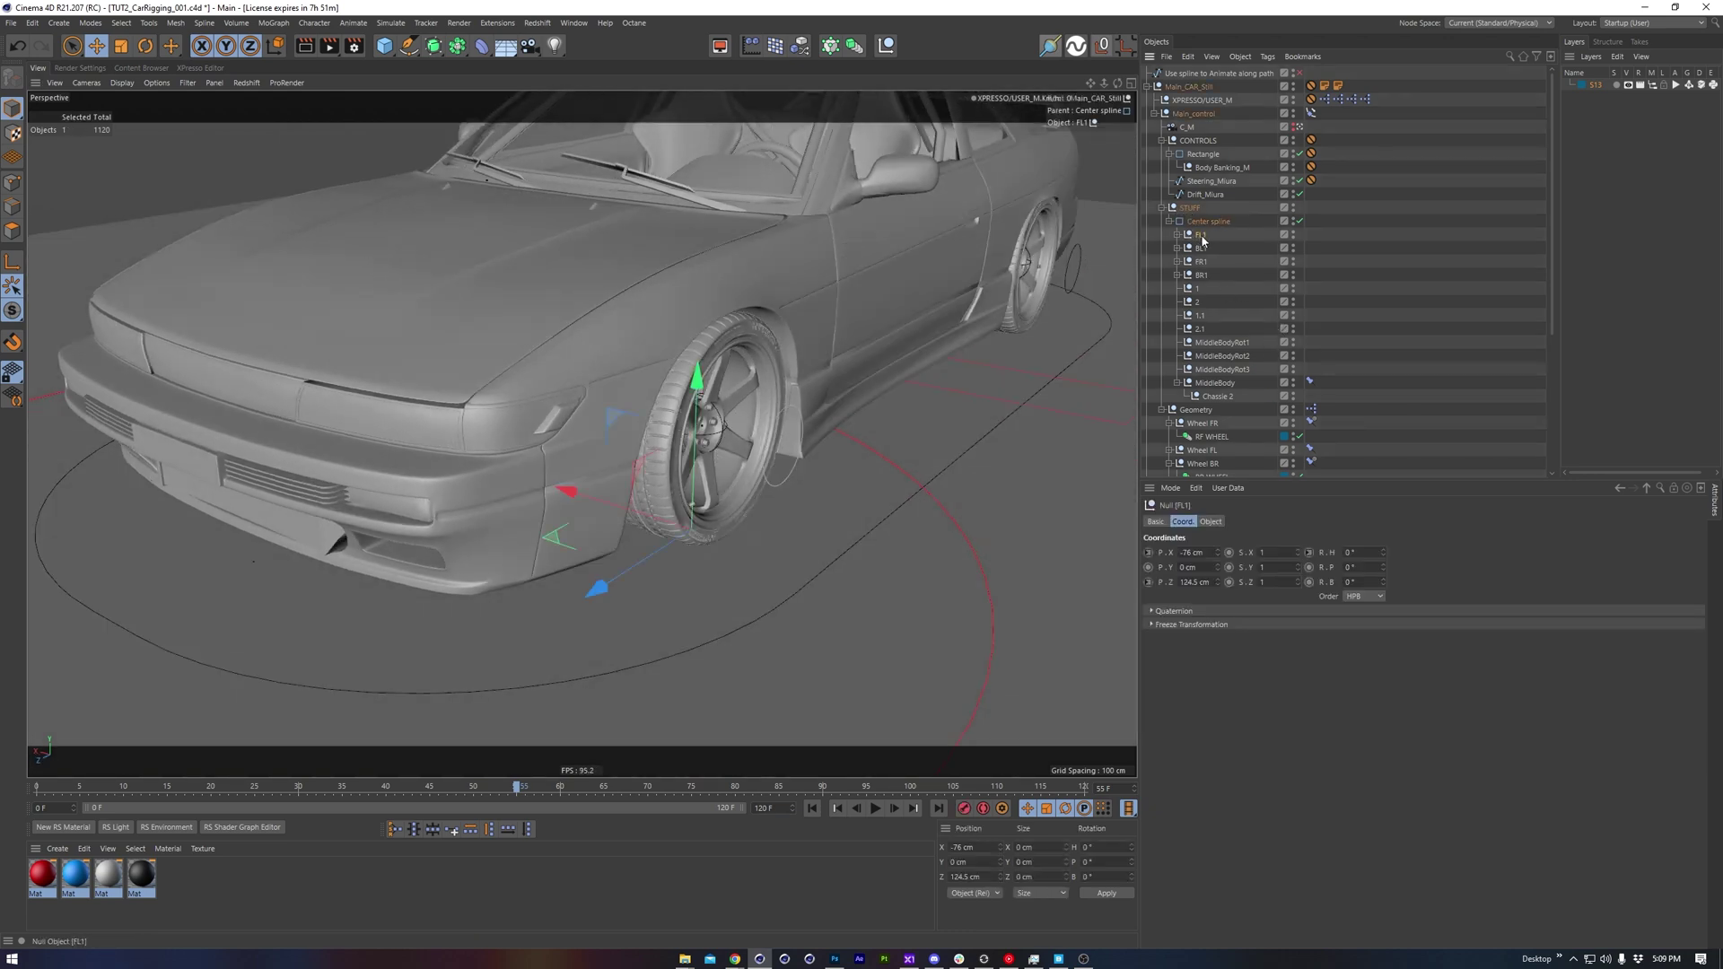
scroll(1035, 359, up, 6)
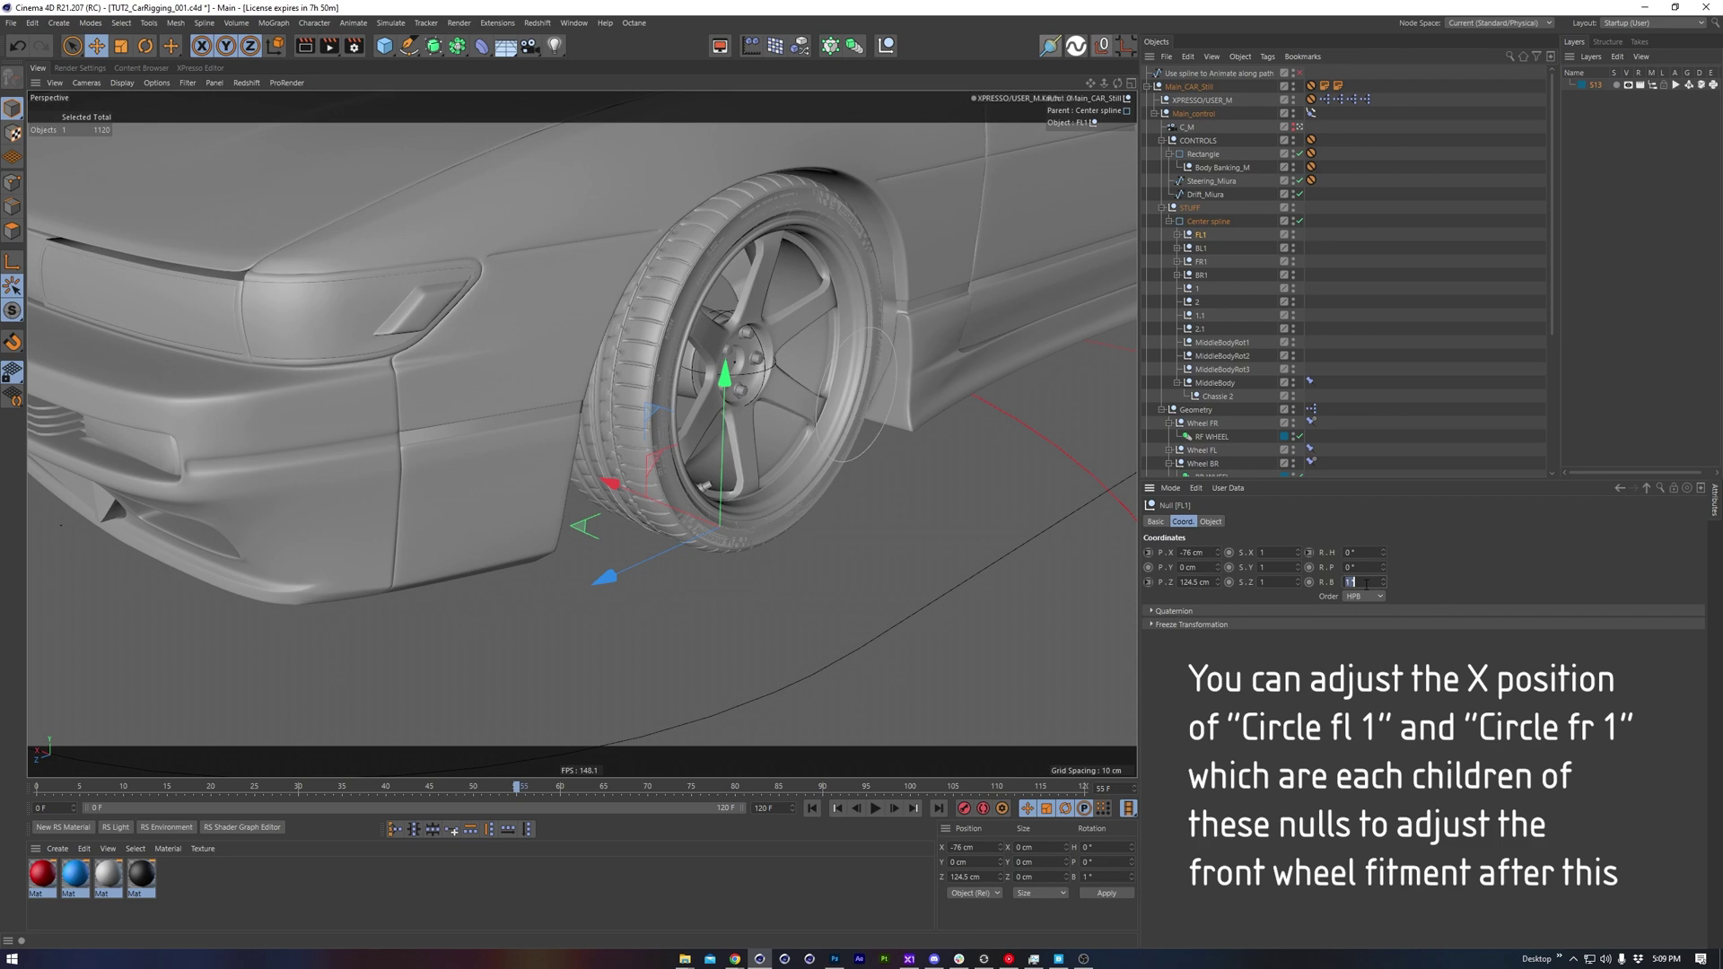
scroll(1365, 584, up, 2)
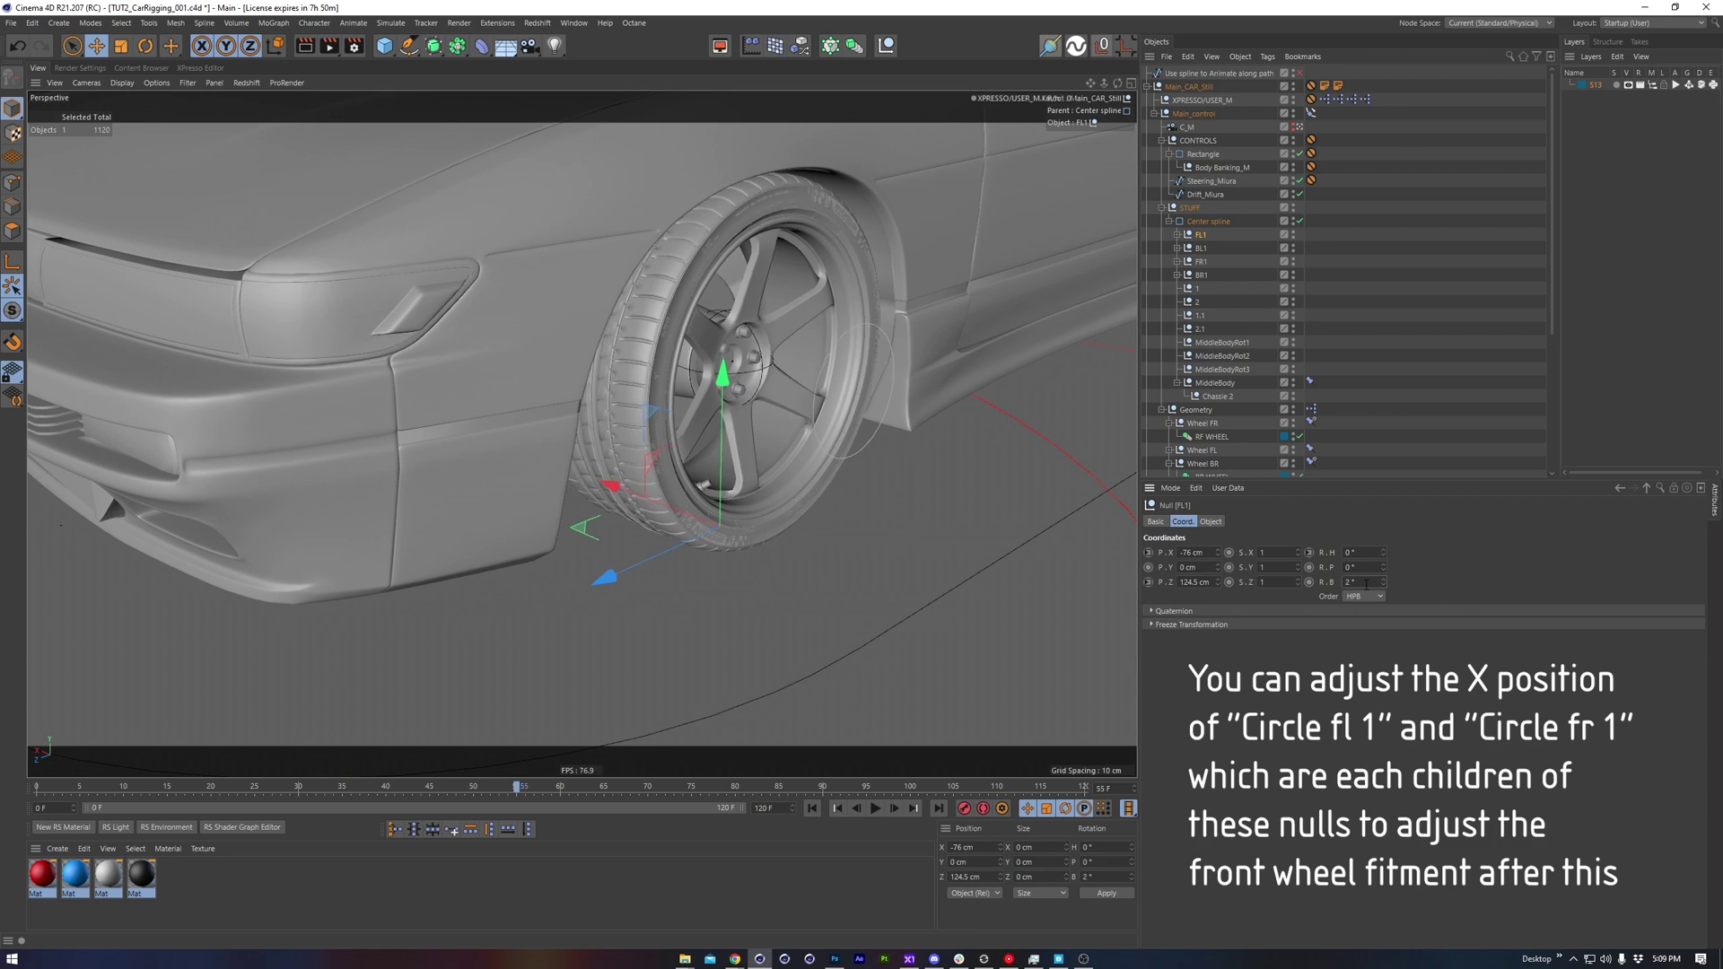
click(1201, 261)
Set the third Aim offset to 3° in the Constraint tags of both Wheel BL and Brake caliper BL
alt+drag(1047, 339, 1014, 396)
alt+drag(729, 312, 627, 304)
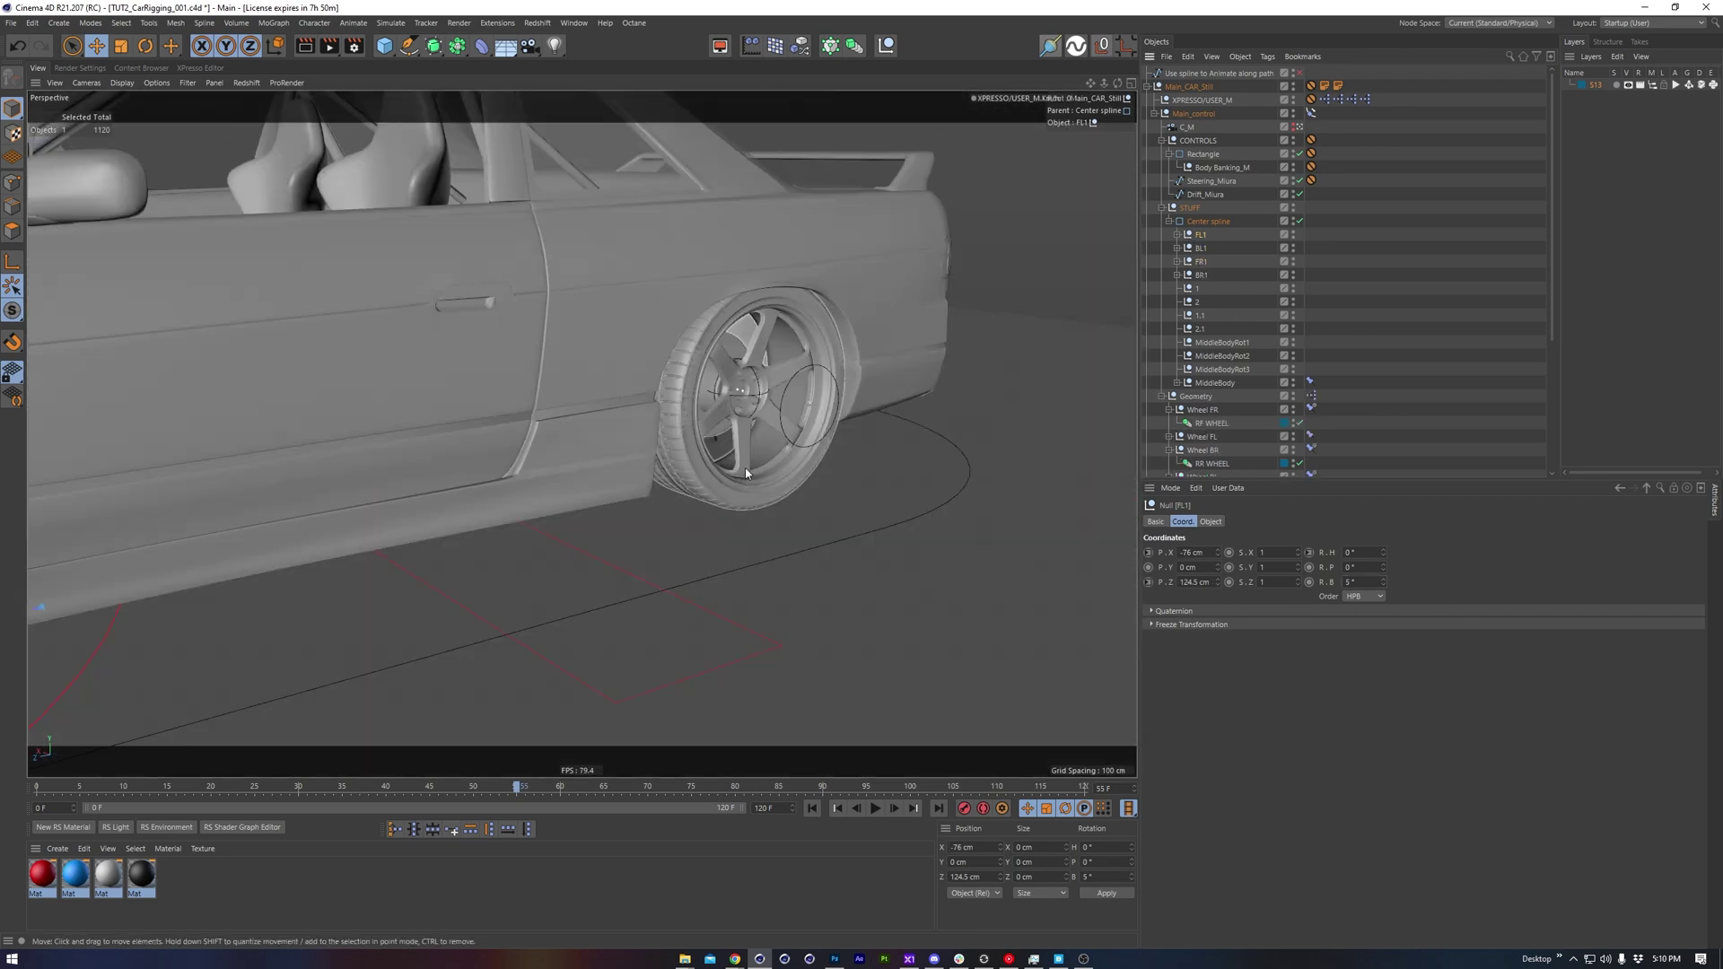
scroll(756, 479, up, 3)
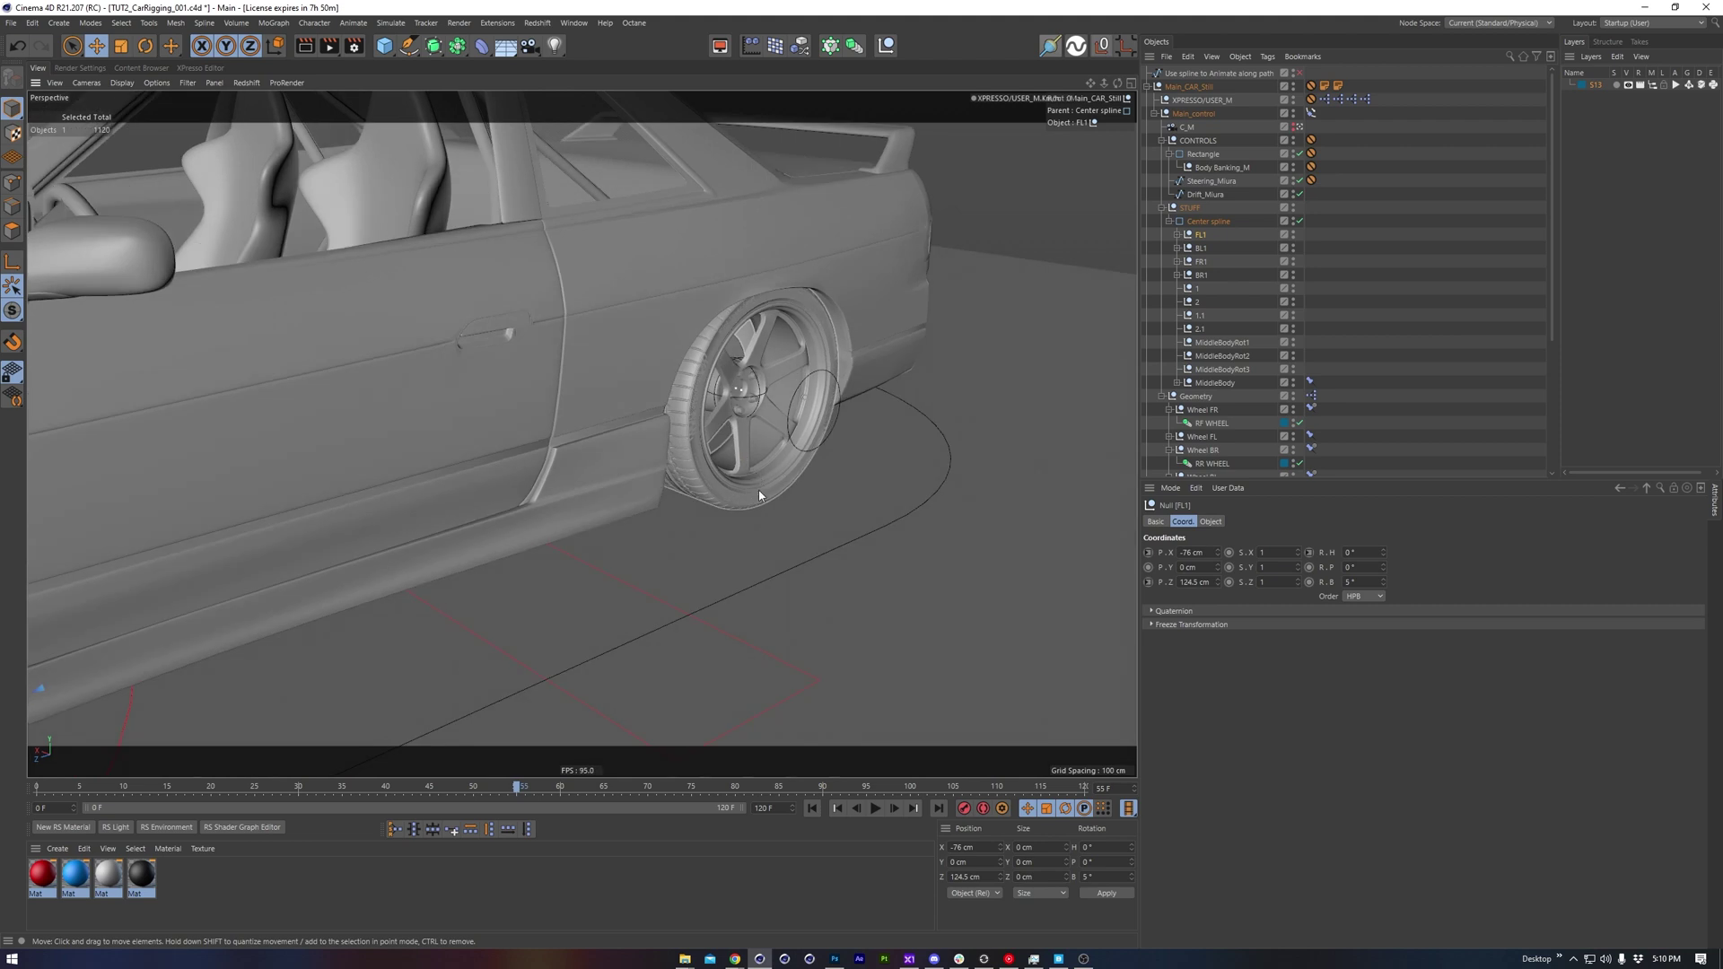
scroll(1252, 401, down, 5)
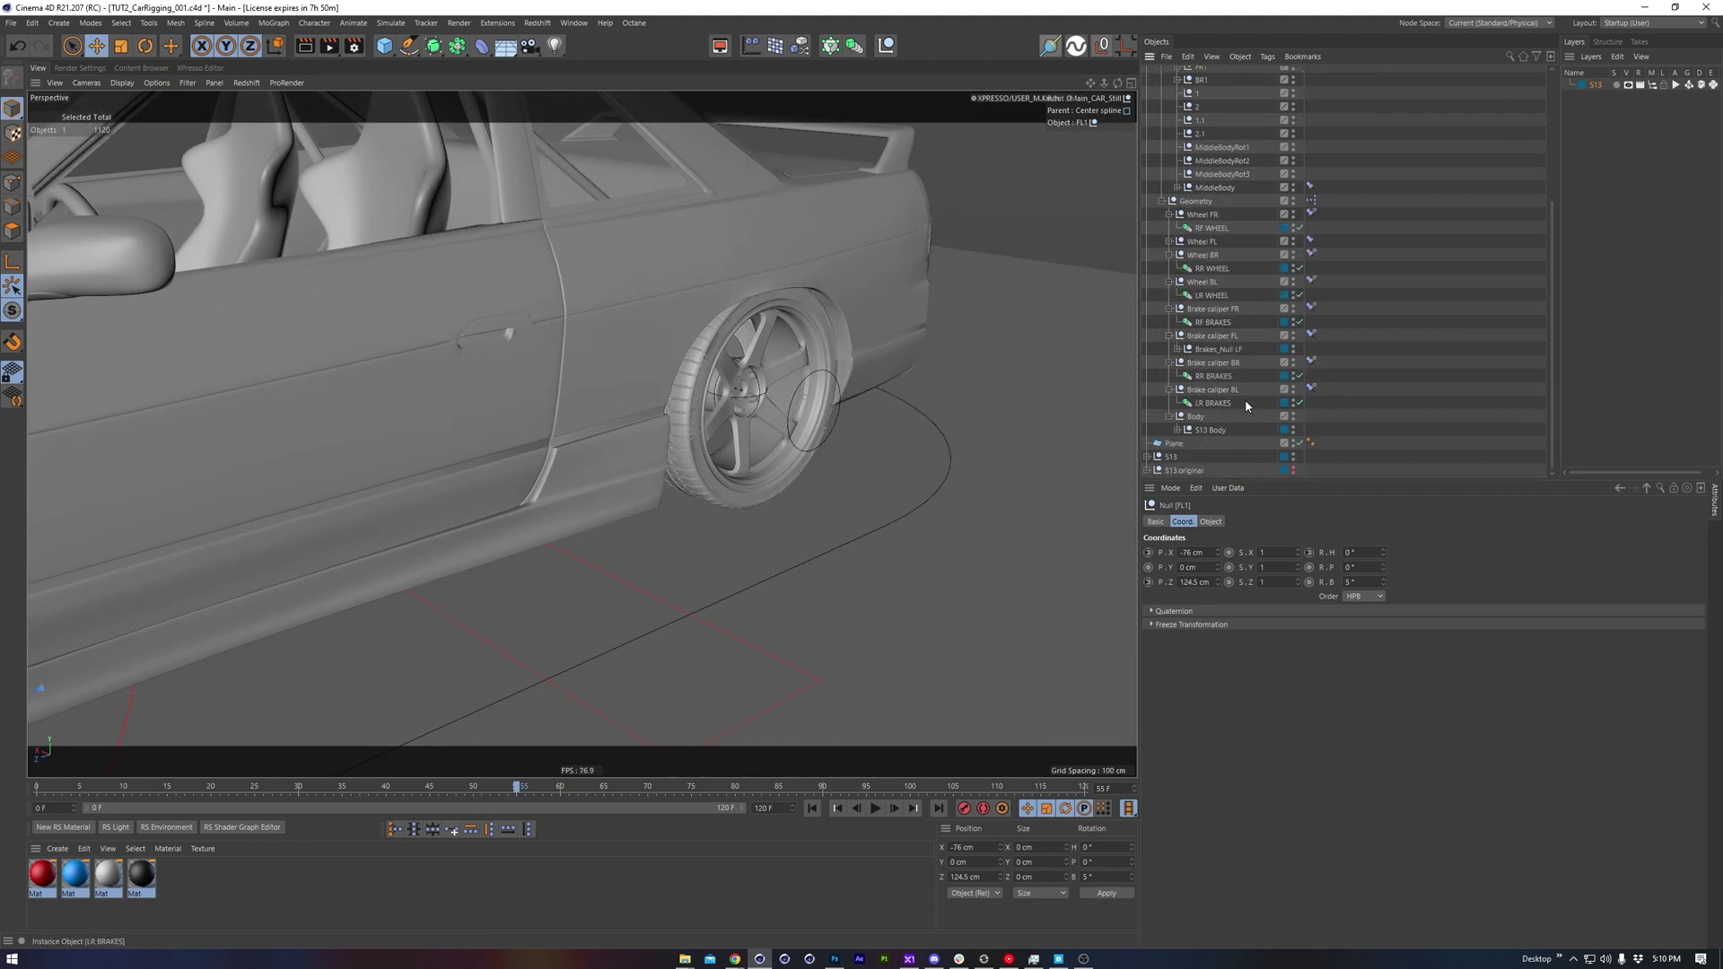
click(1208, 391)
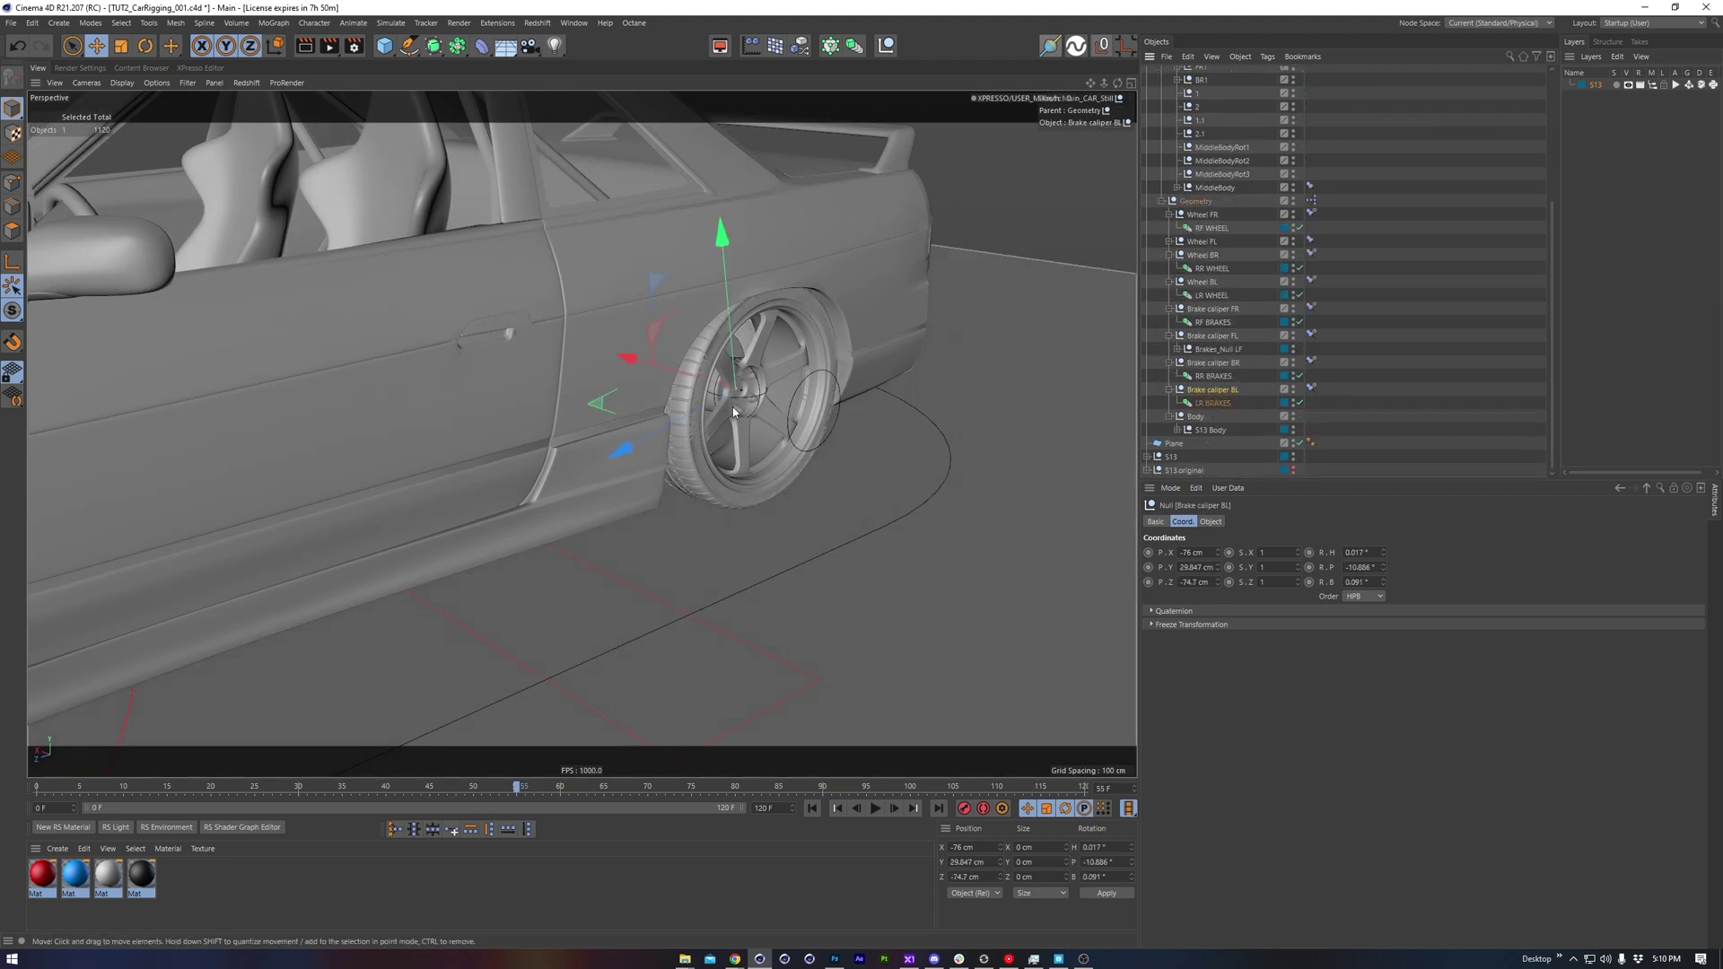
alt+drag(732, 406, 651, 409)
scroll(652, 414, up, 3)
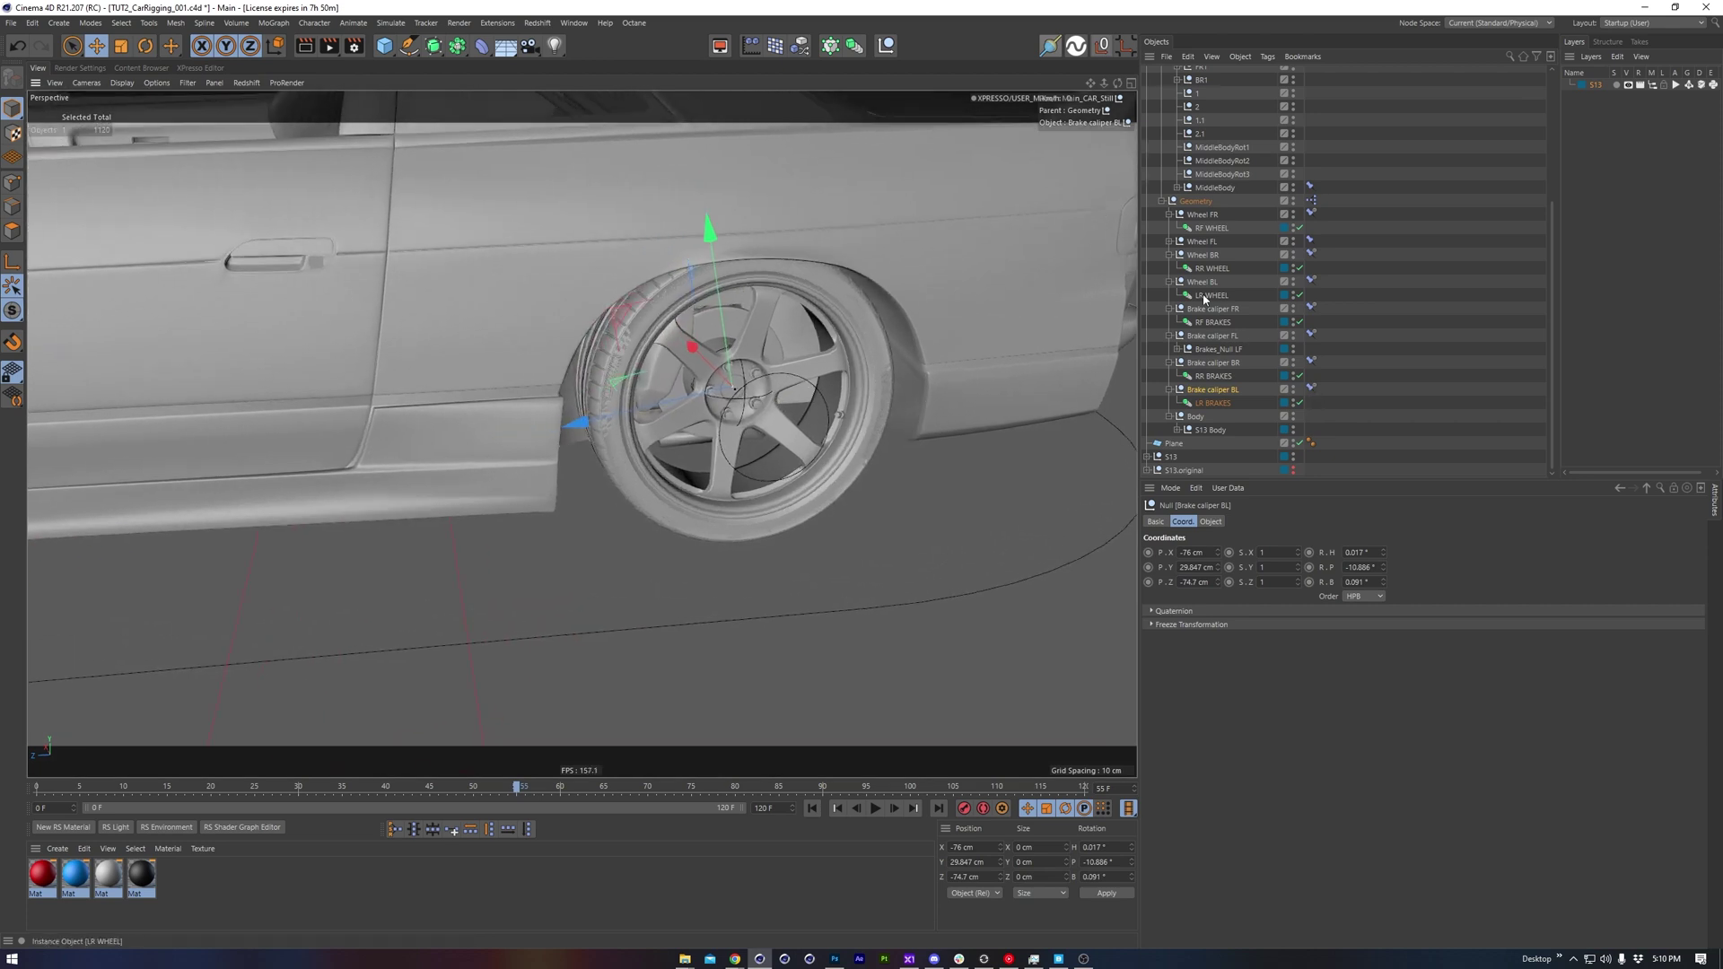
ctrl+click(1203, 282)
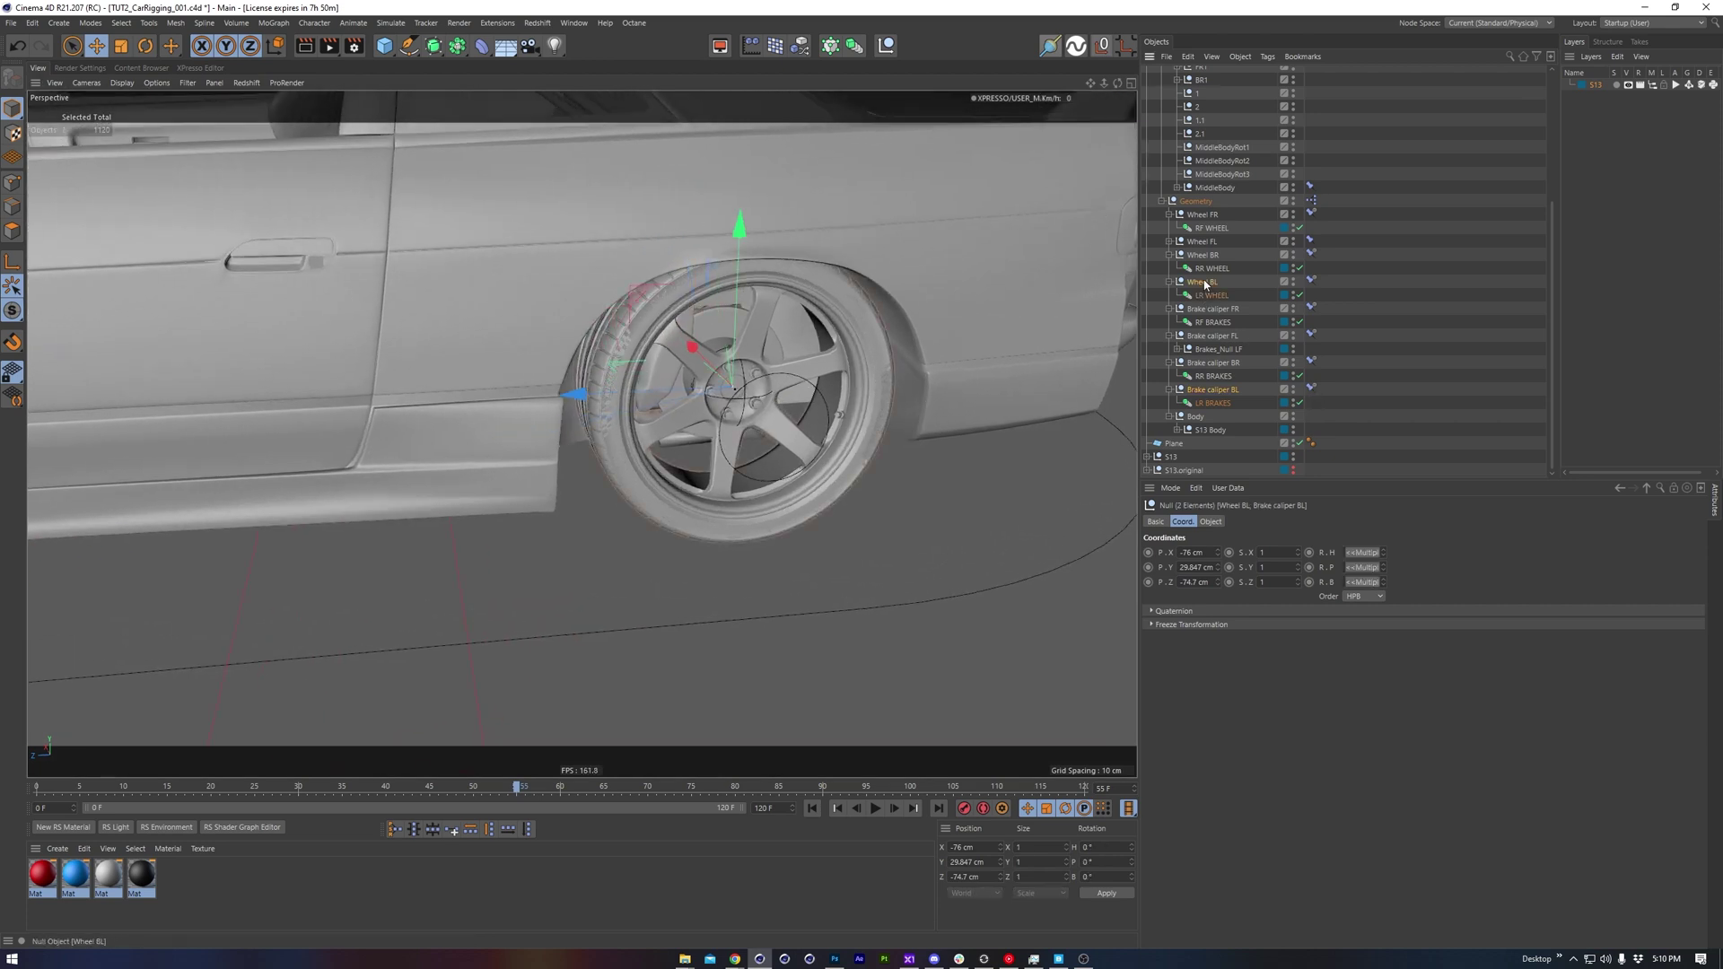
click(1311, 281)
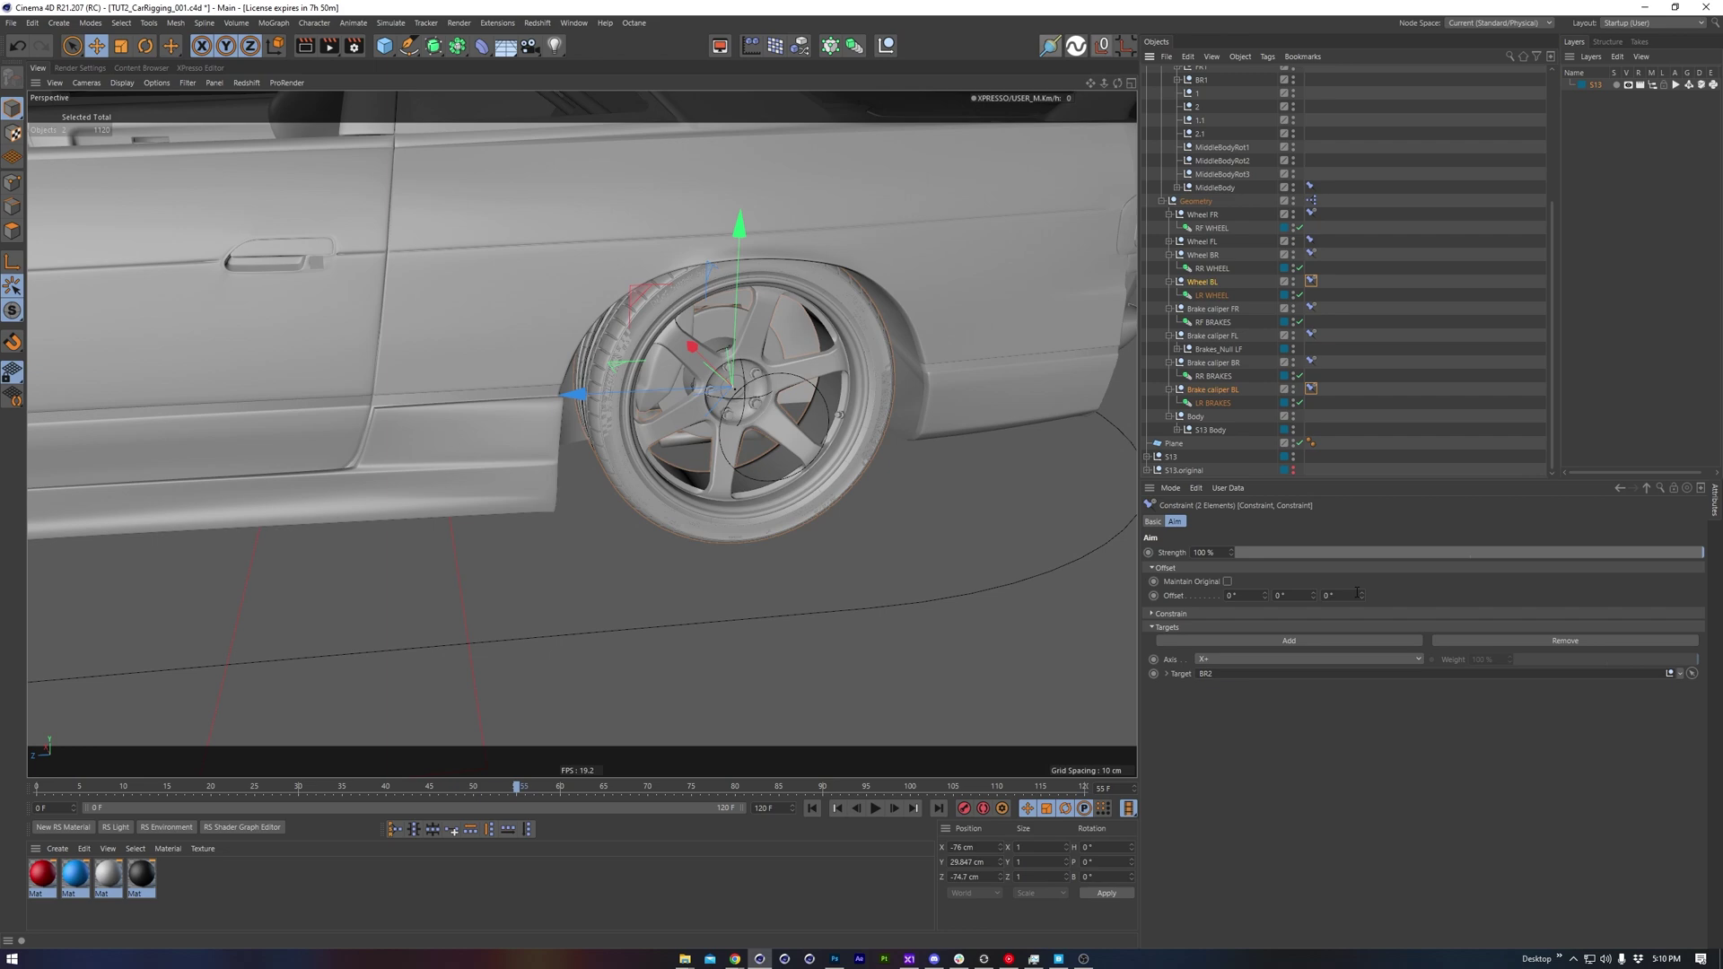
Set the third Aim offset to -3° in the Constraint tags of both Wheel BR and Brake caliper BR
alt+drag(759, 372, 1040, 363)
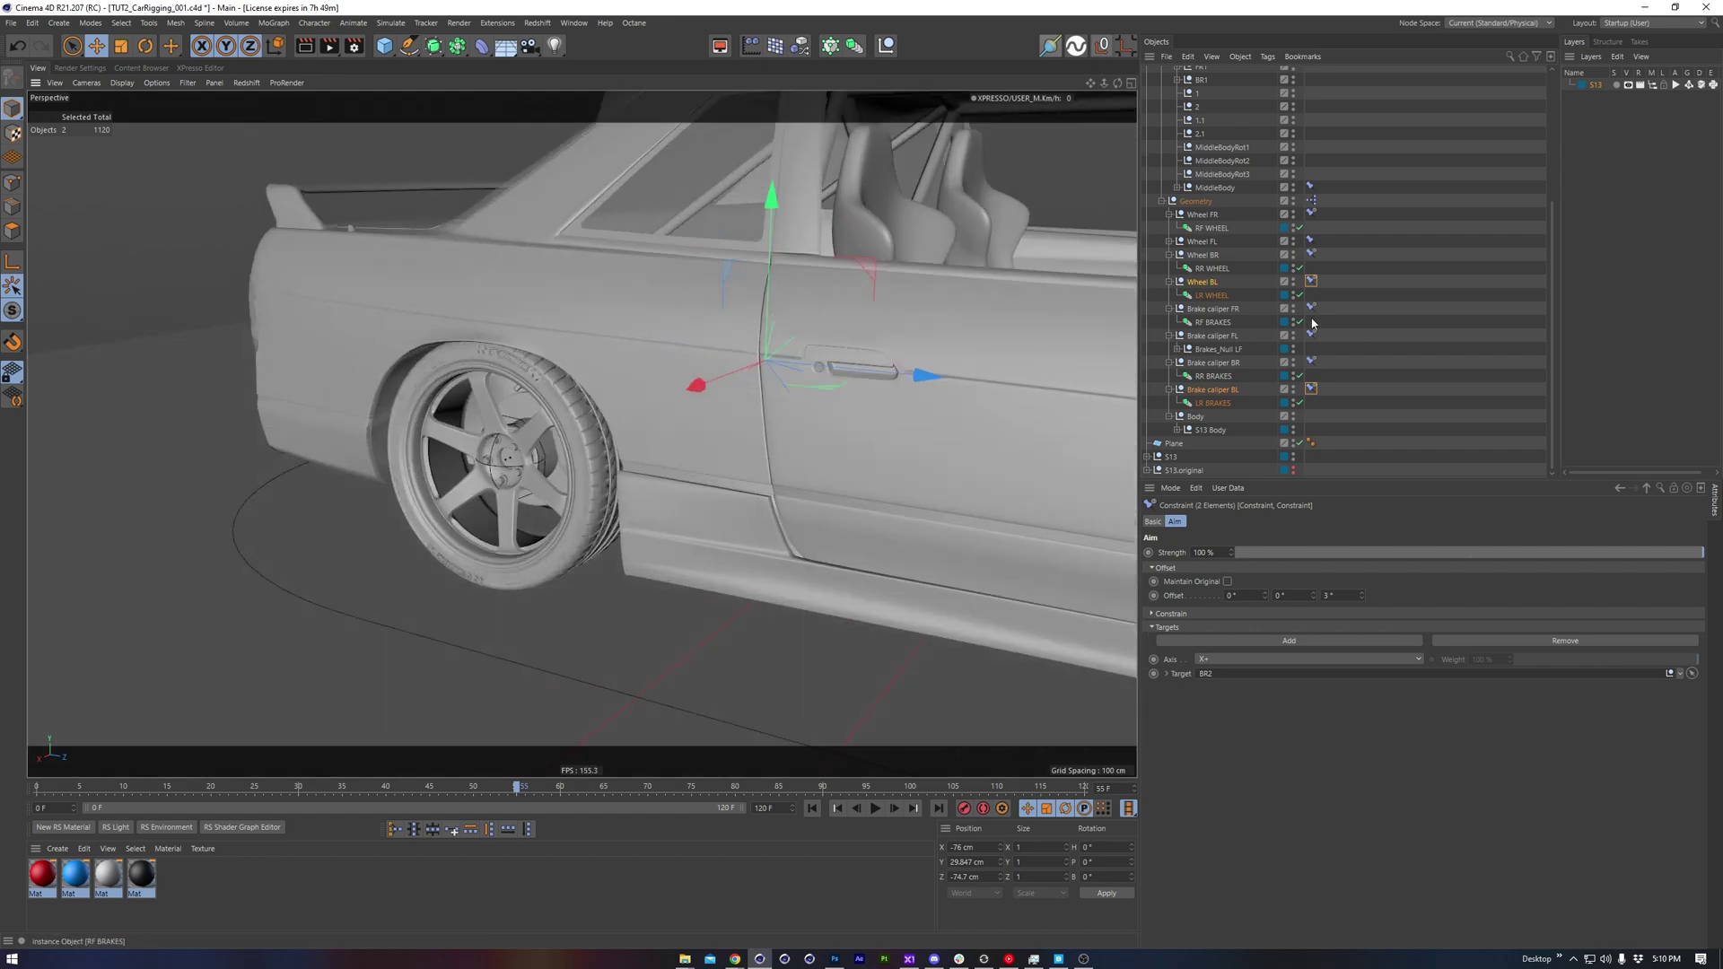
shift+click(1311, 254)
click(1341, 595)
text(-3)
key(Return)
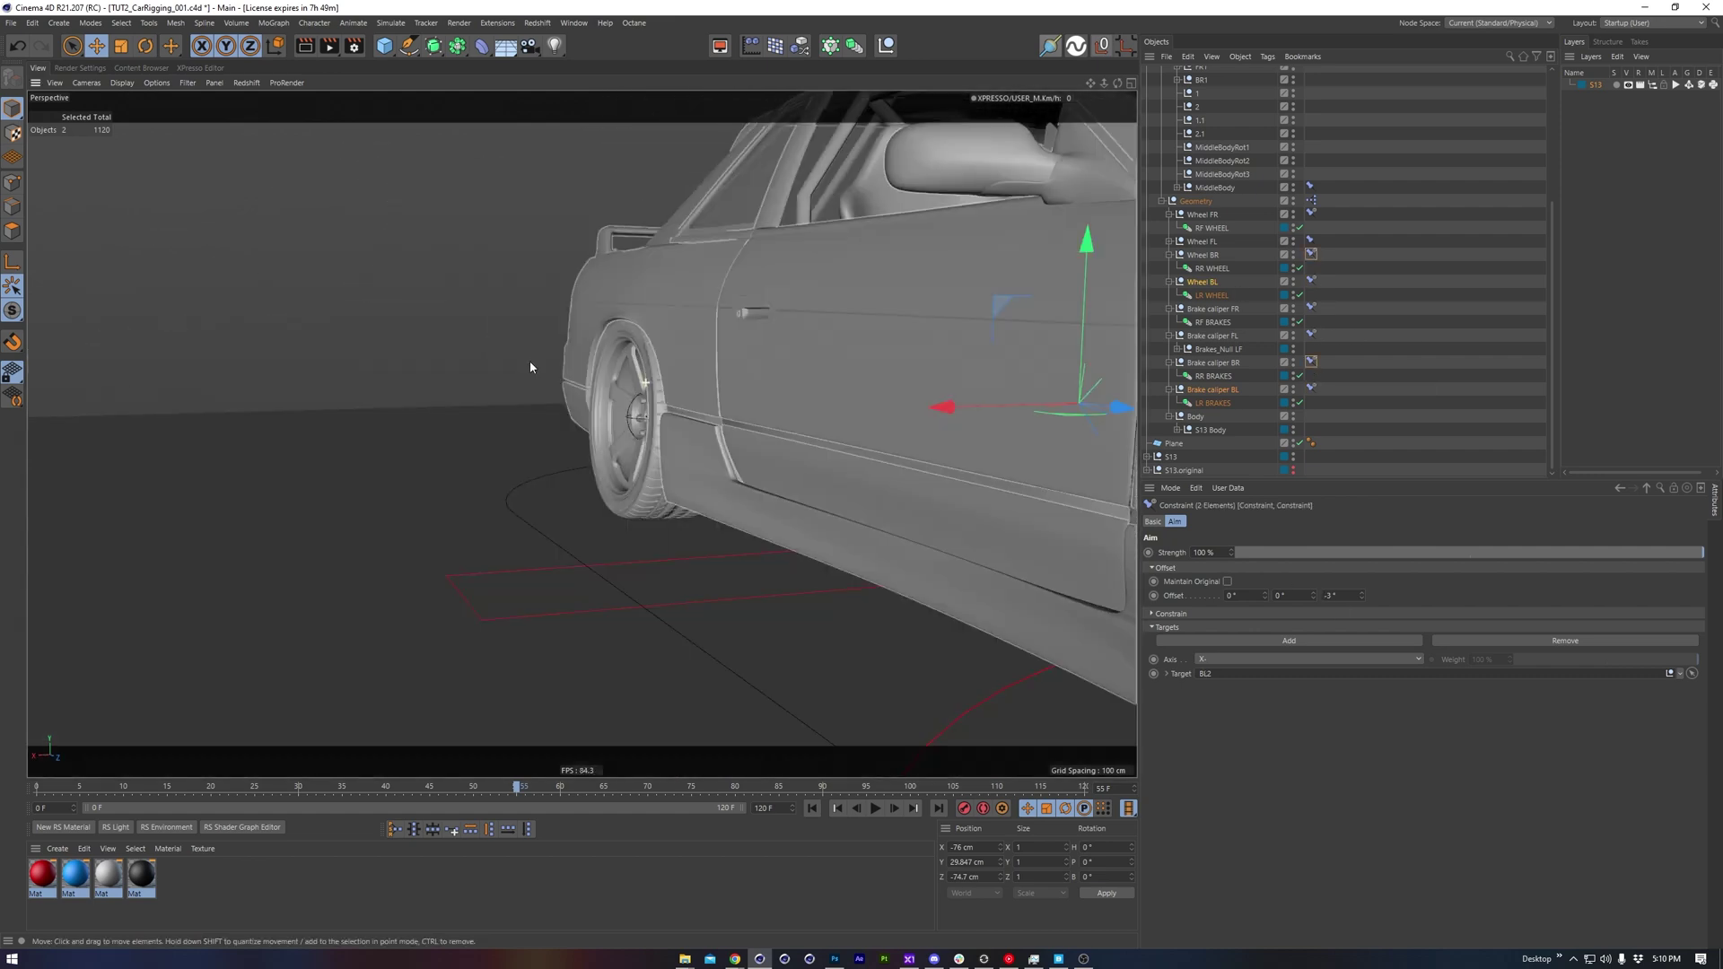
scroll(530, 361, down, 5)
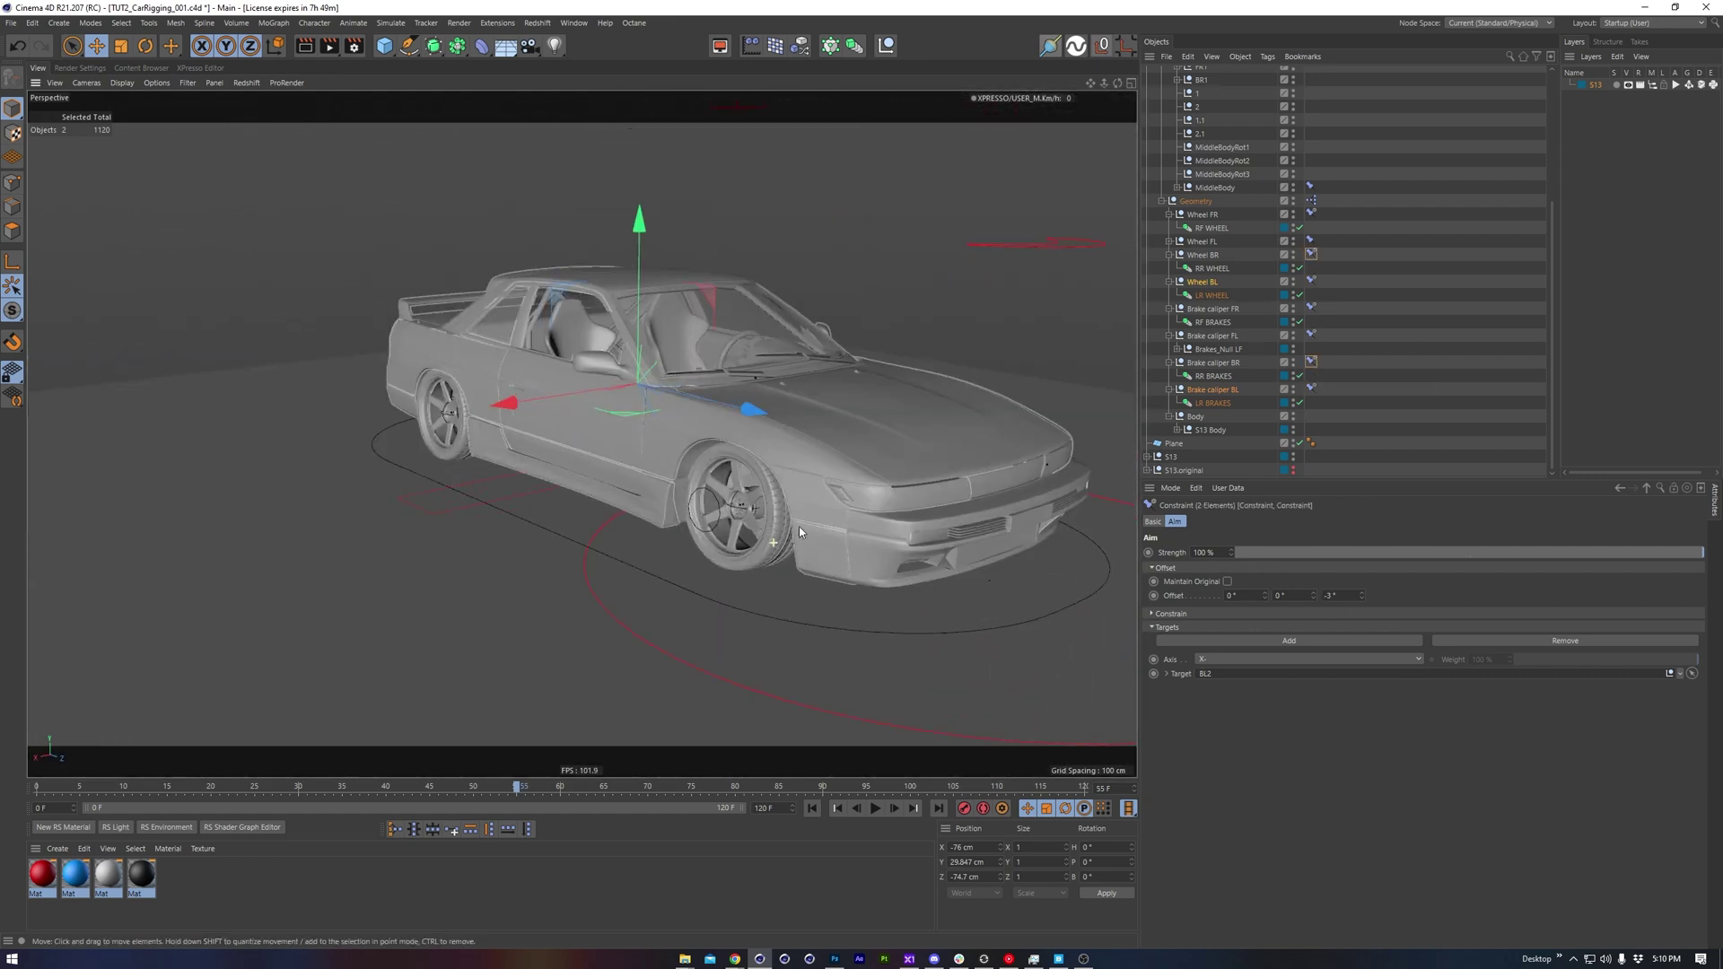
alt+drag(798, 526, 720, 471)
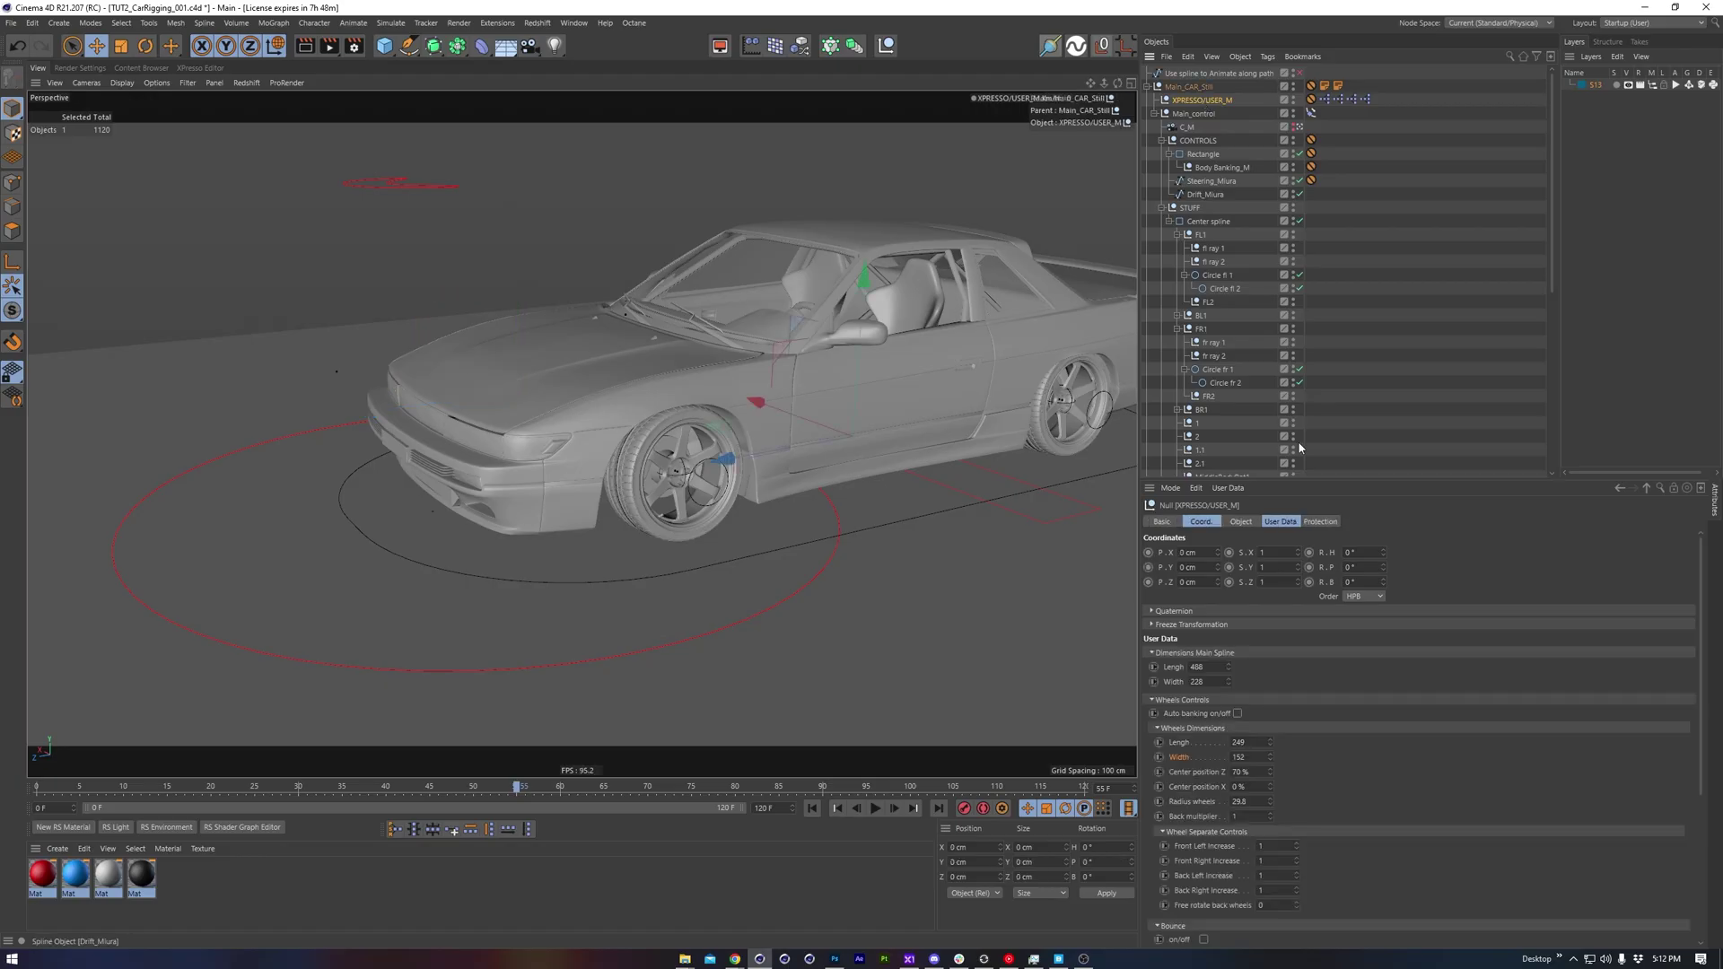
Set XPRESSO/USER_M's Noise wheels values to Scale 12, Frequency 14 and Amplitude 1 during animation playback
scroll(1464, 703, down, 3)
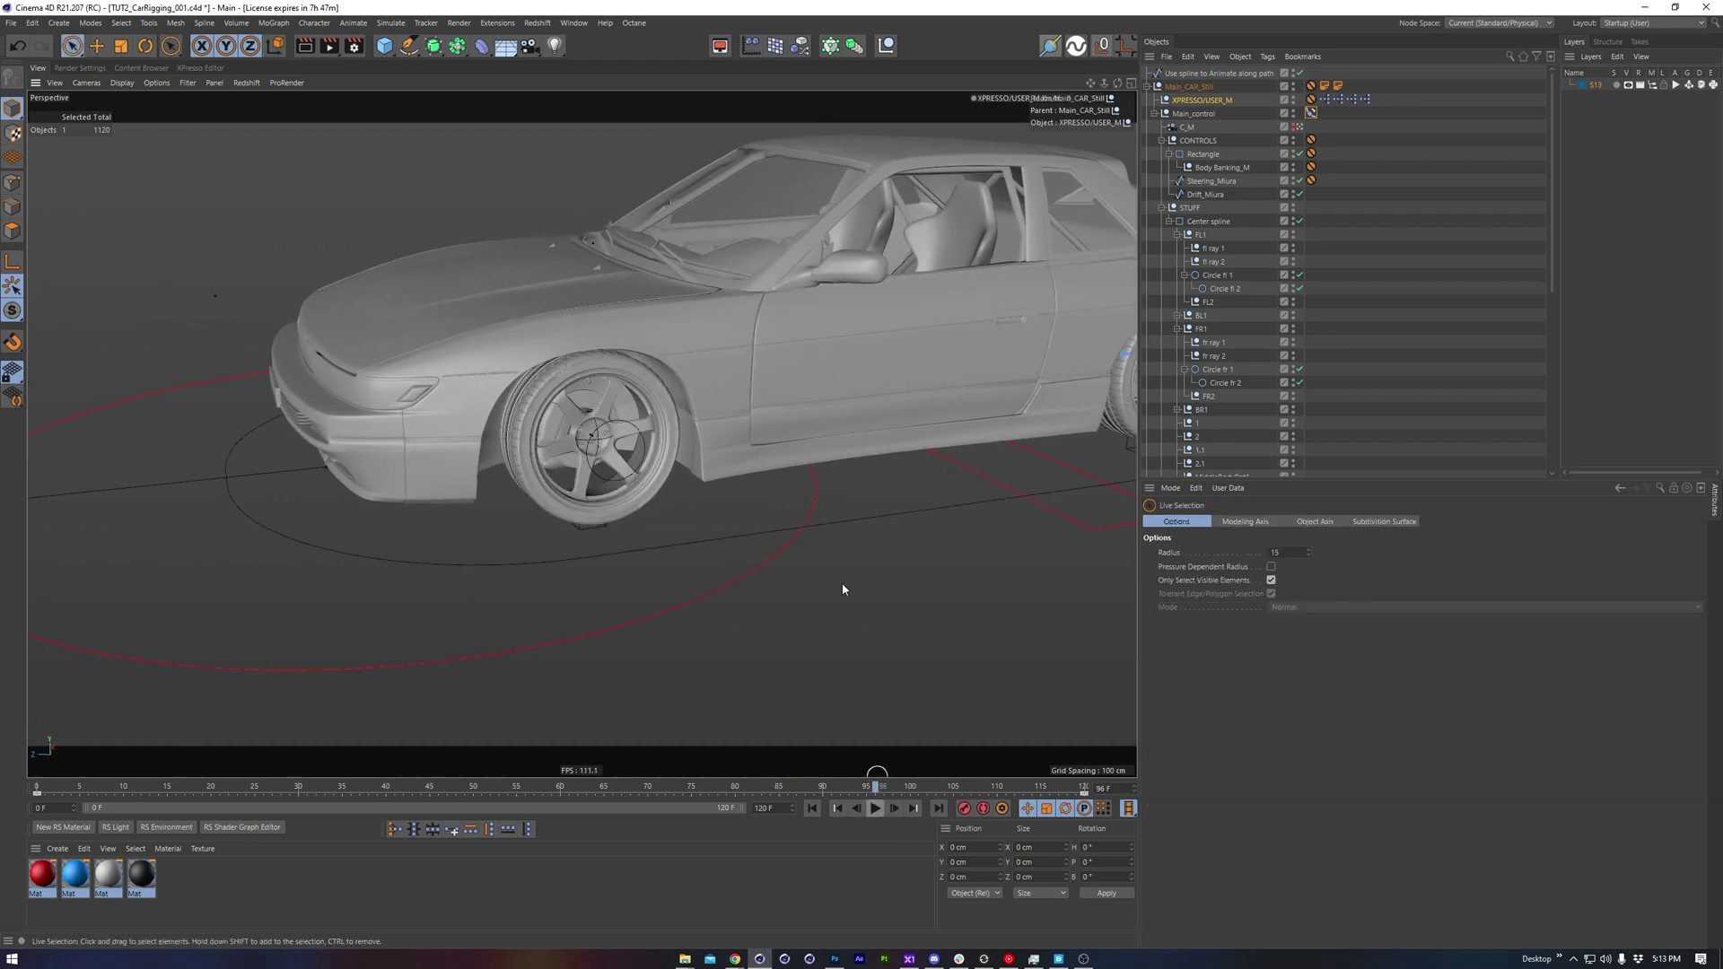
scroll(1226, 785, up, 5)
scroll(1226, 784, down, 5)
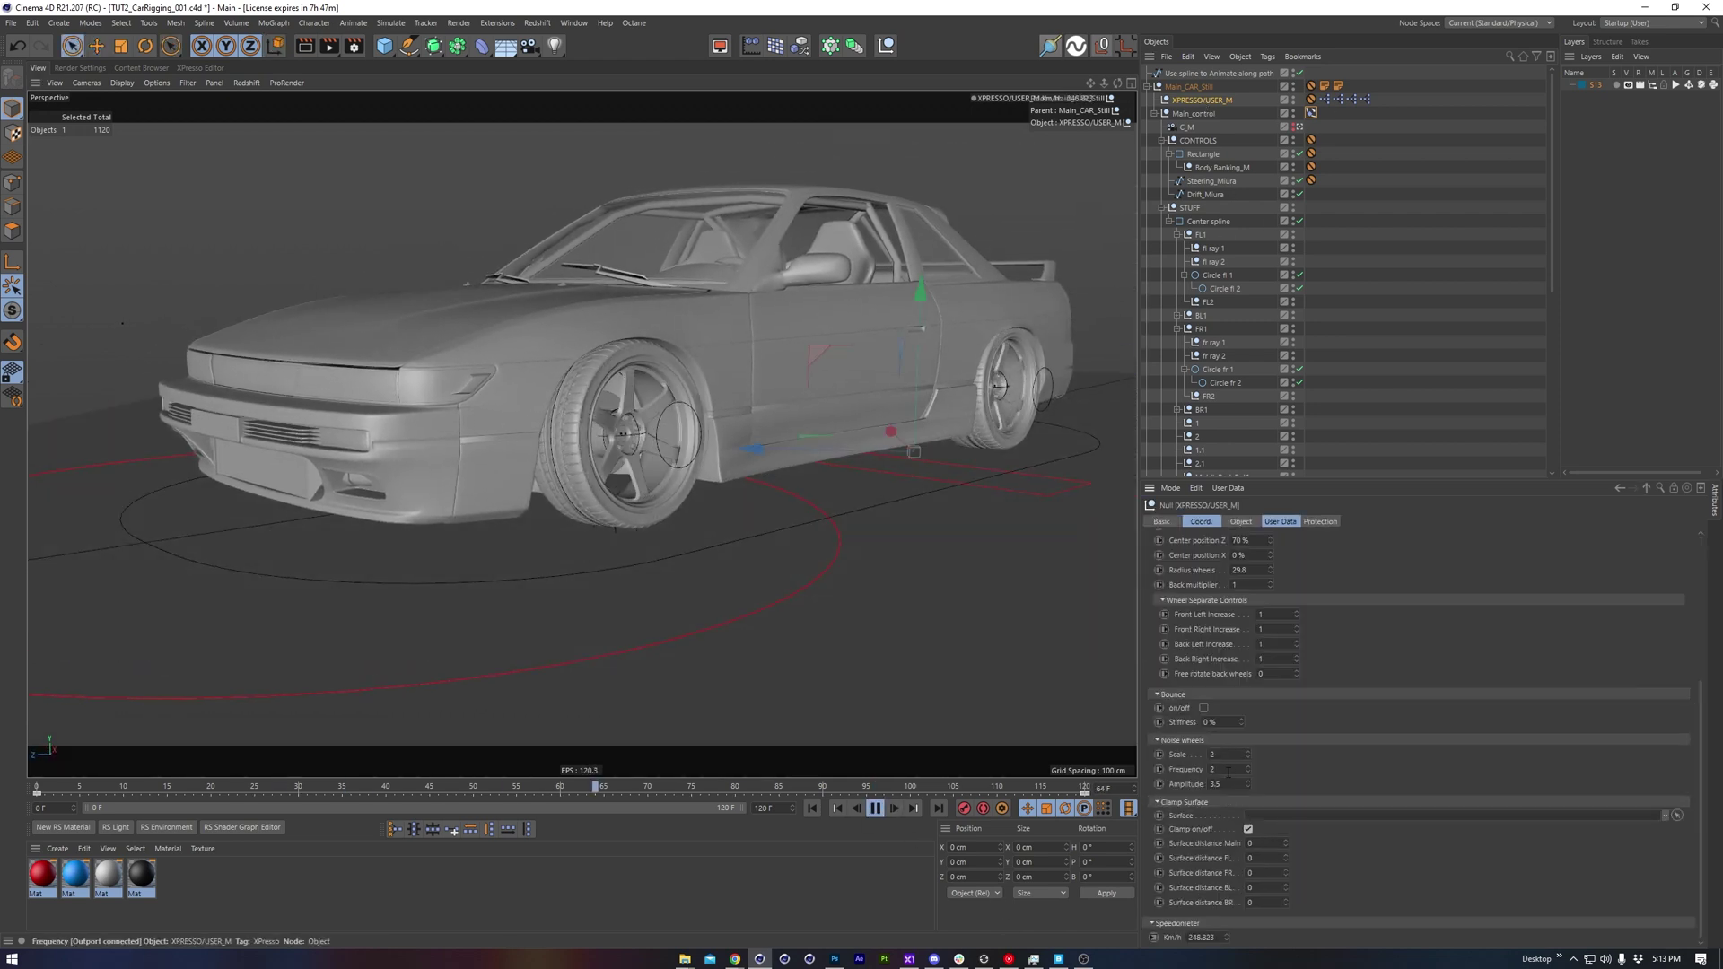
click(1238, 754)
text(12)
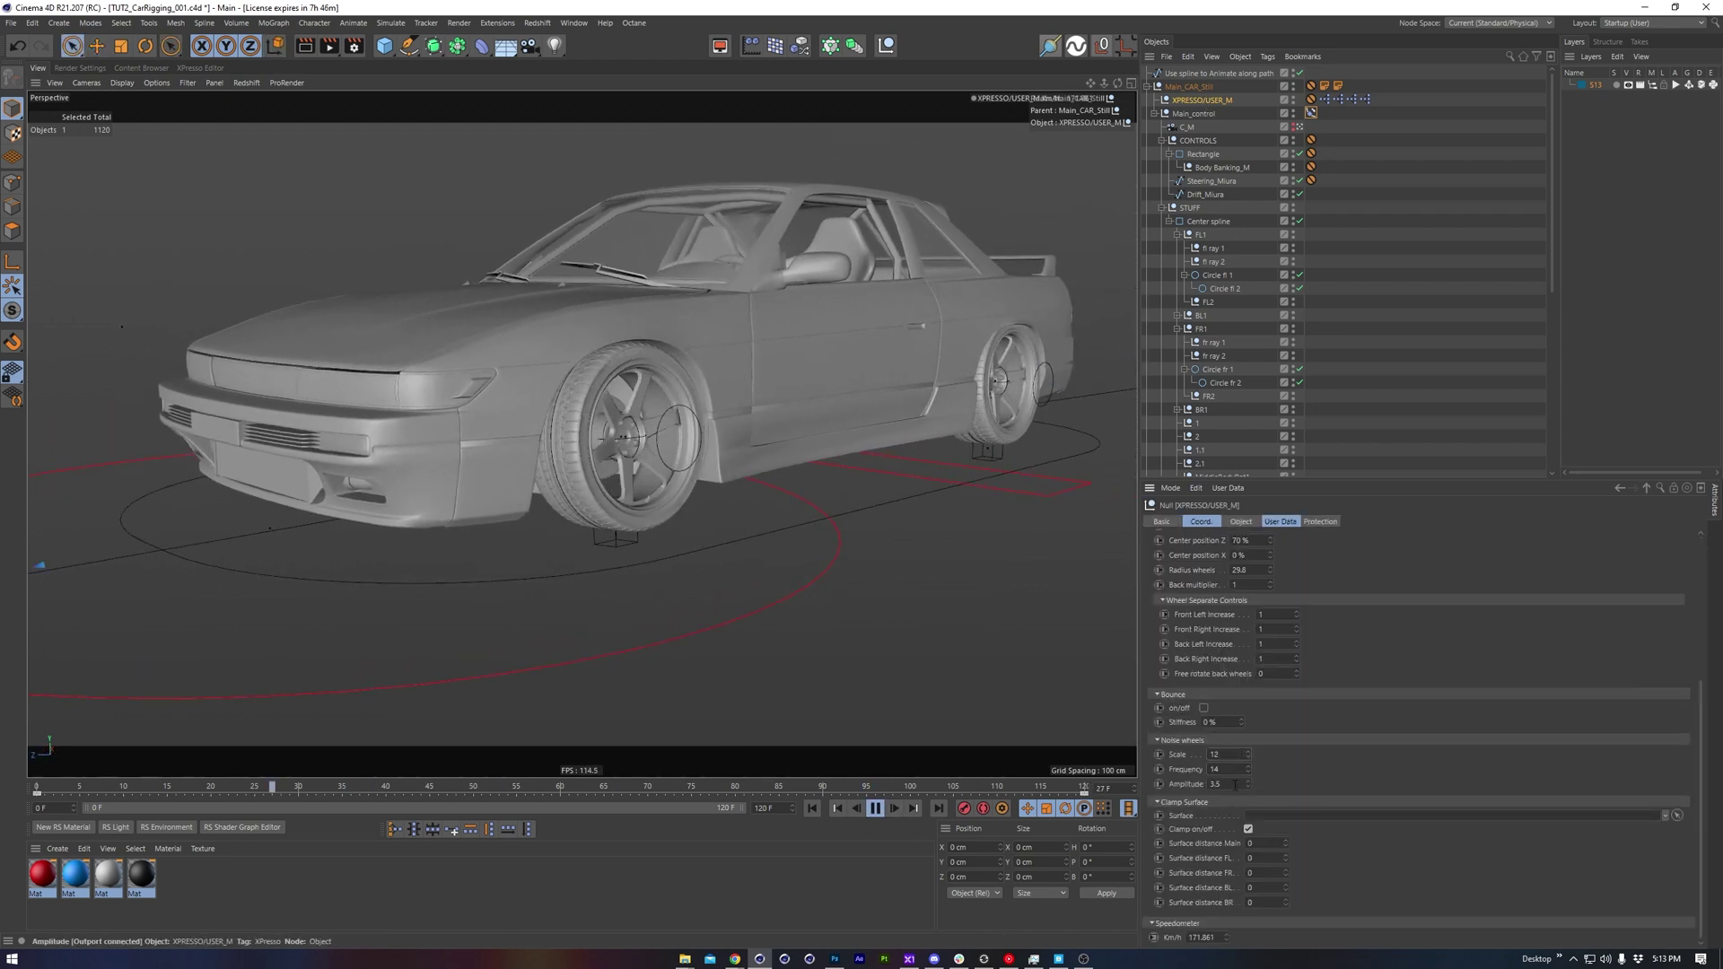
double_click(1231, 783)
text(1)
key(Return)
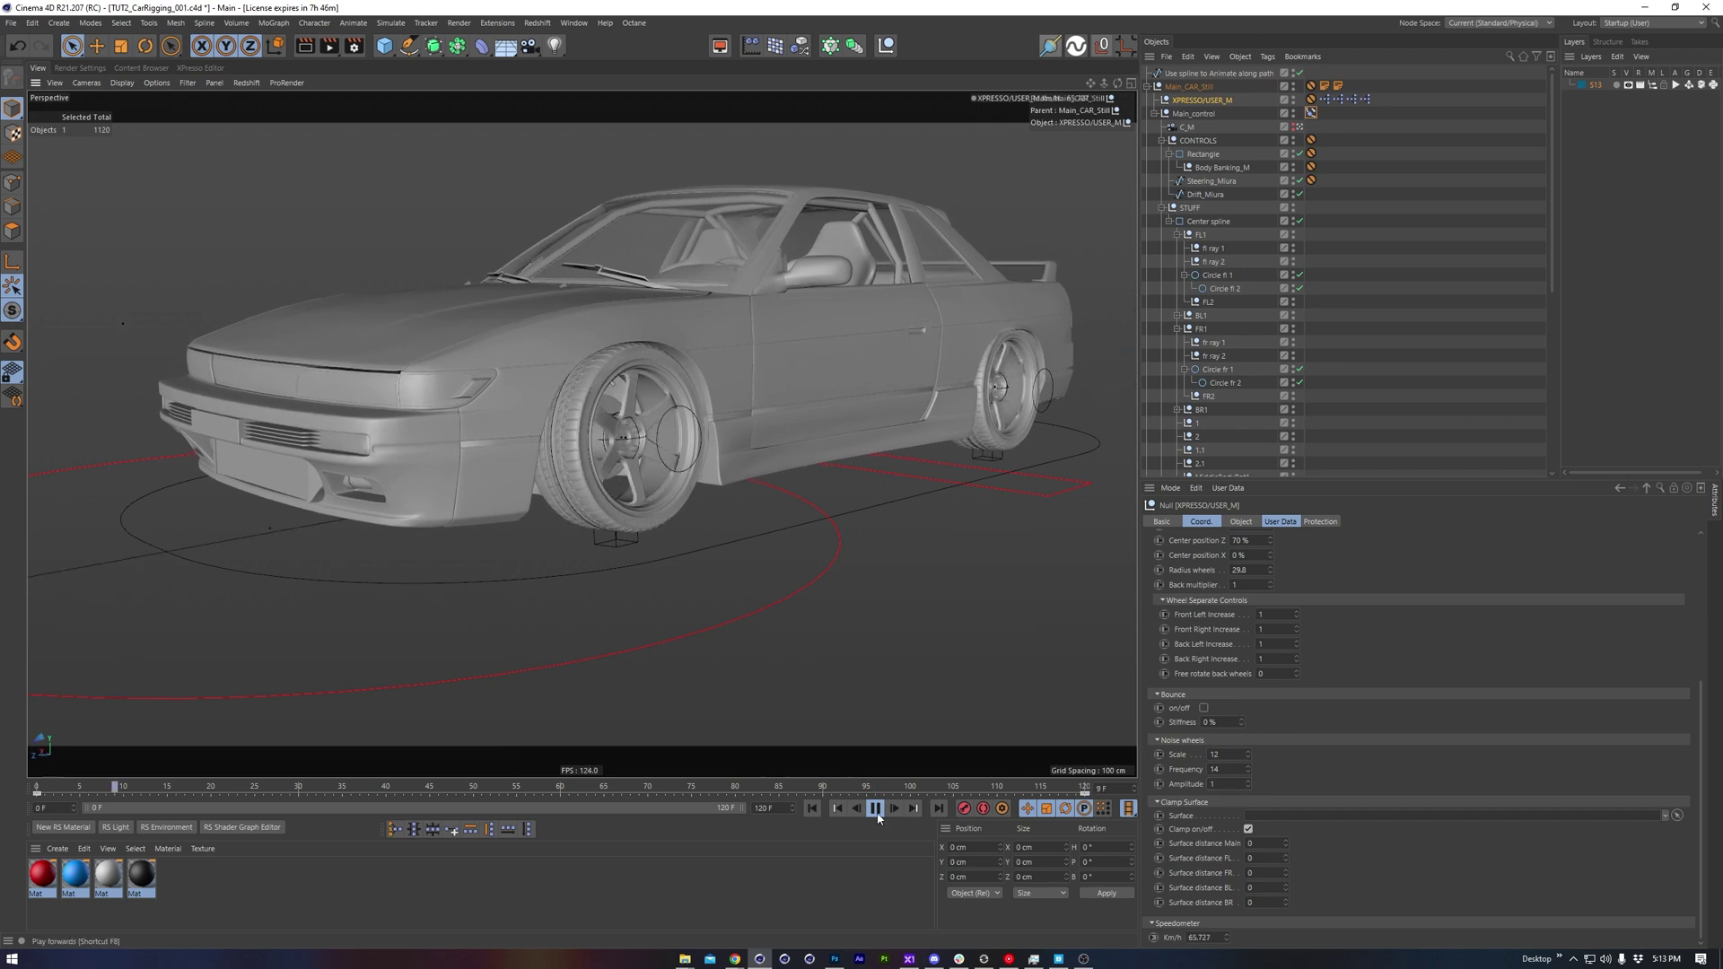
Set the Bounce Stiffness to 90 % and the Noise wheels Scale to 2 and Frequency to 24
click(875, 808)
text(1)
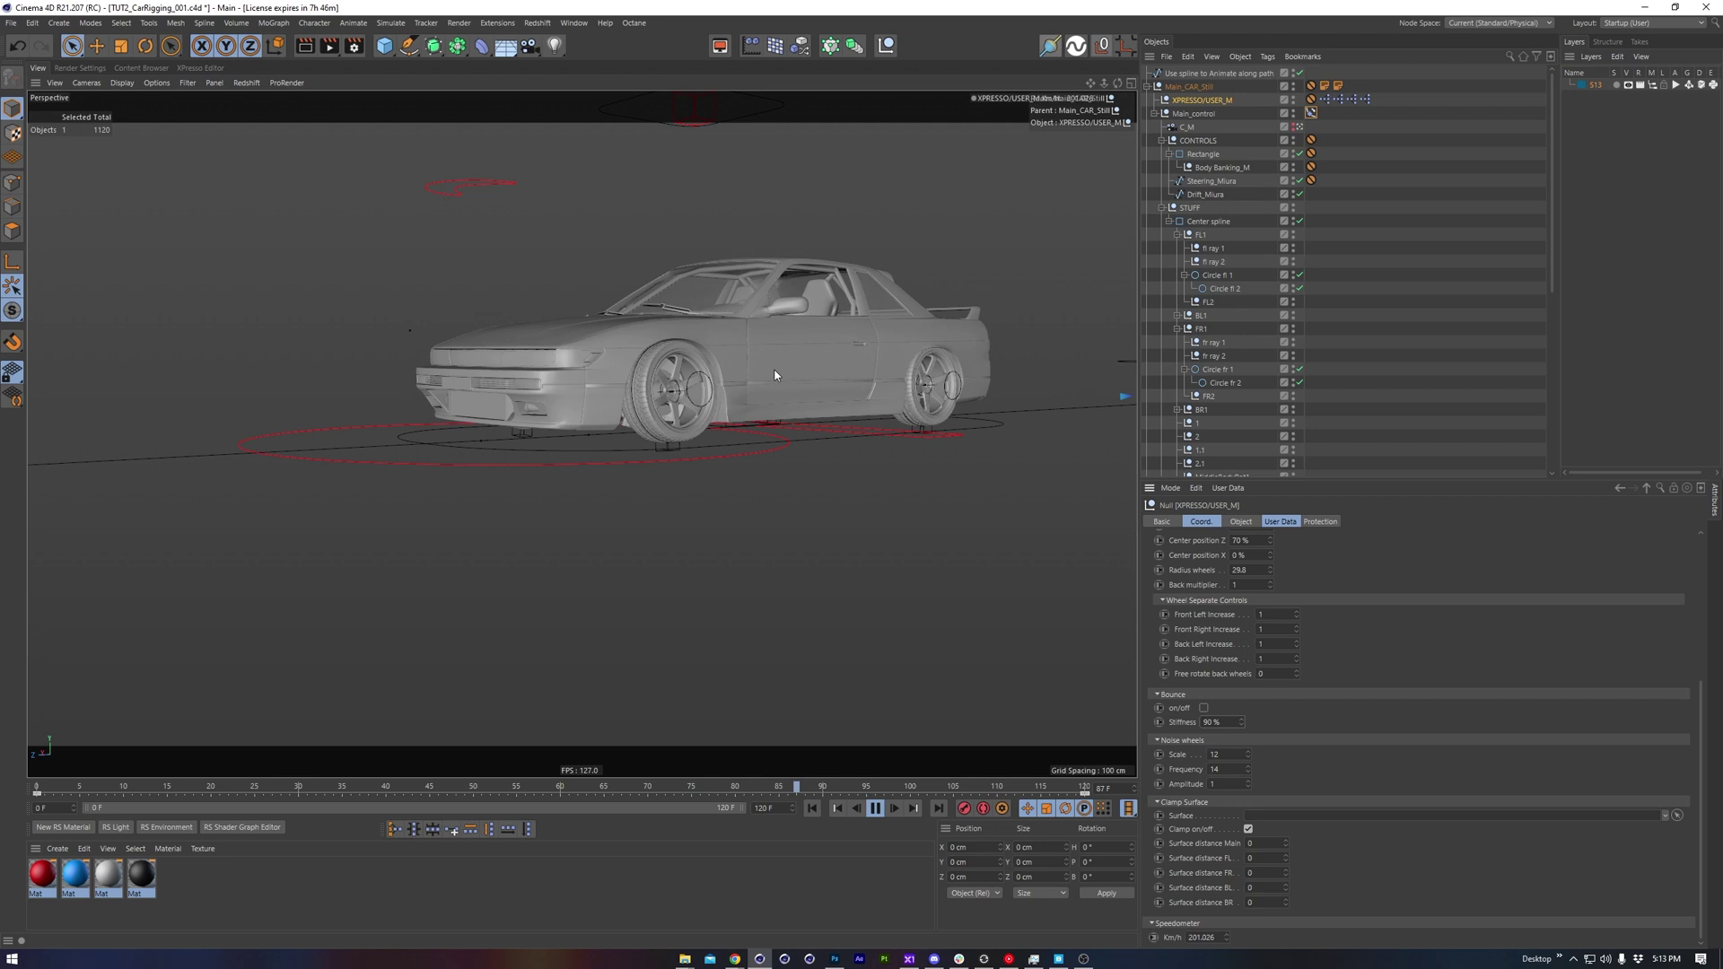
click(1247, 786)
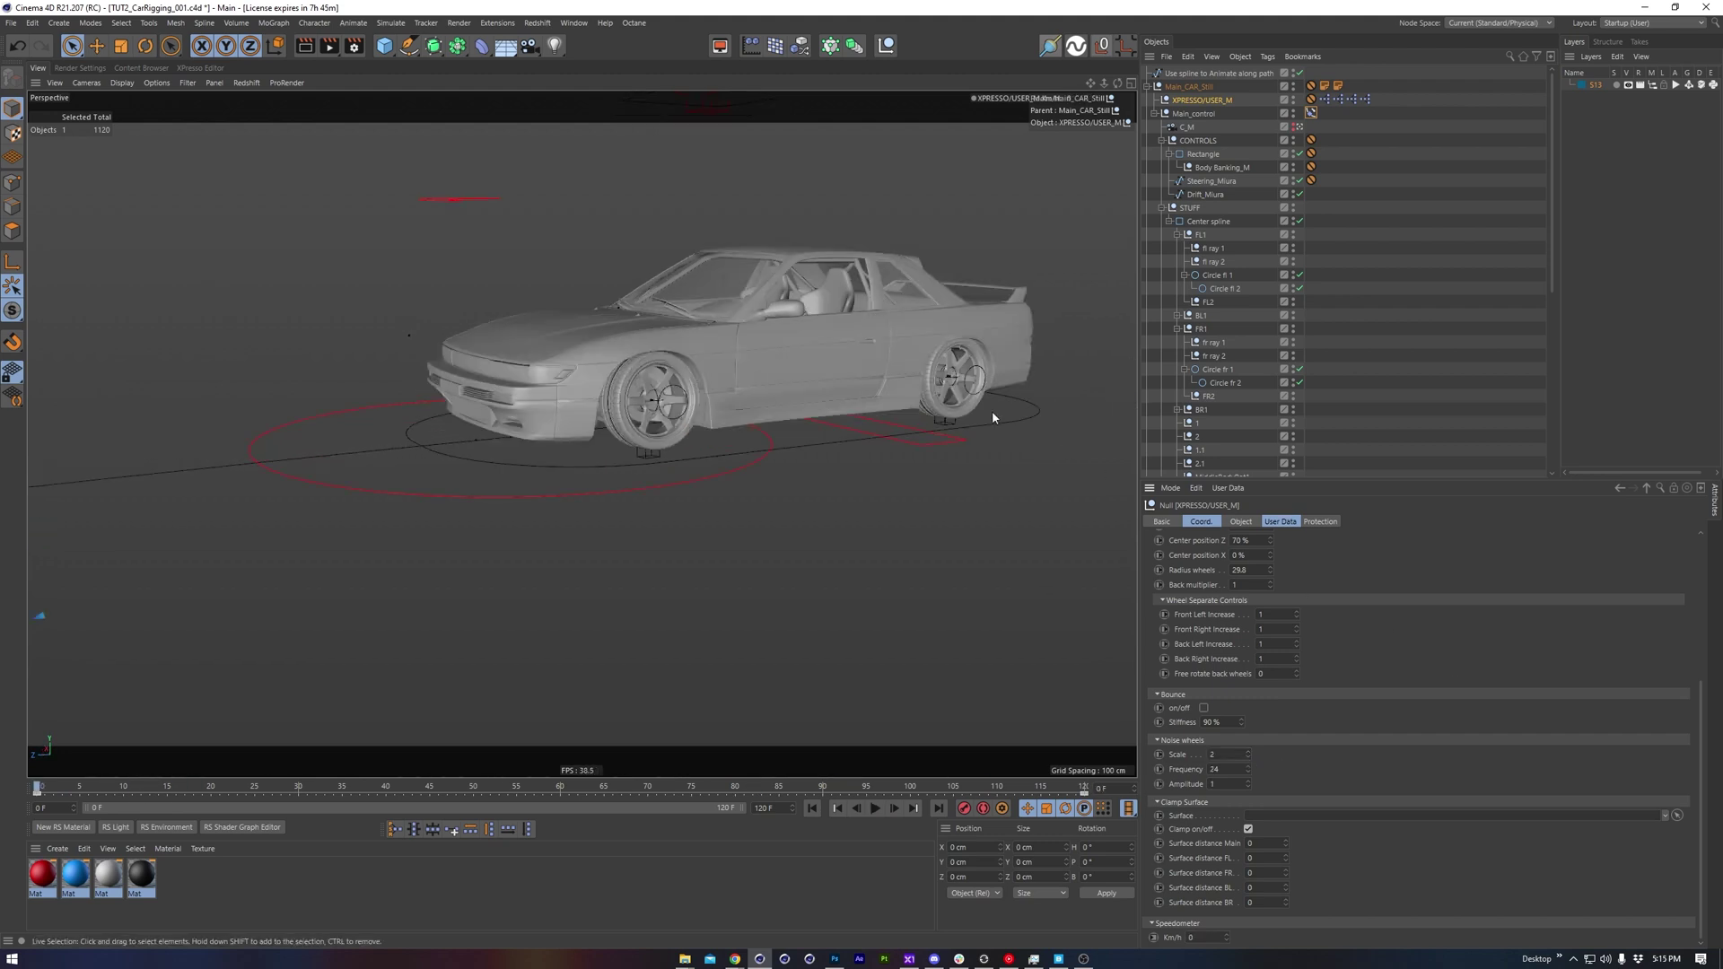
mouse_move(788, 359)
alt+mouse_down()
mouse_move(867, 348)
mouse_move(783, 358)
alt+mouse_up()
alt+right_drag(813, 361, 773, 365)
alt+middle_drag(772, 365, 756, 423)
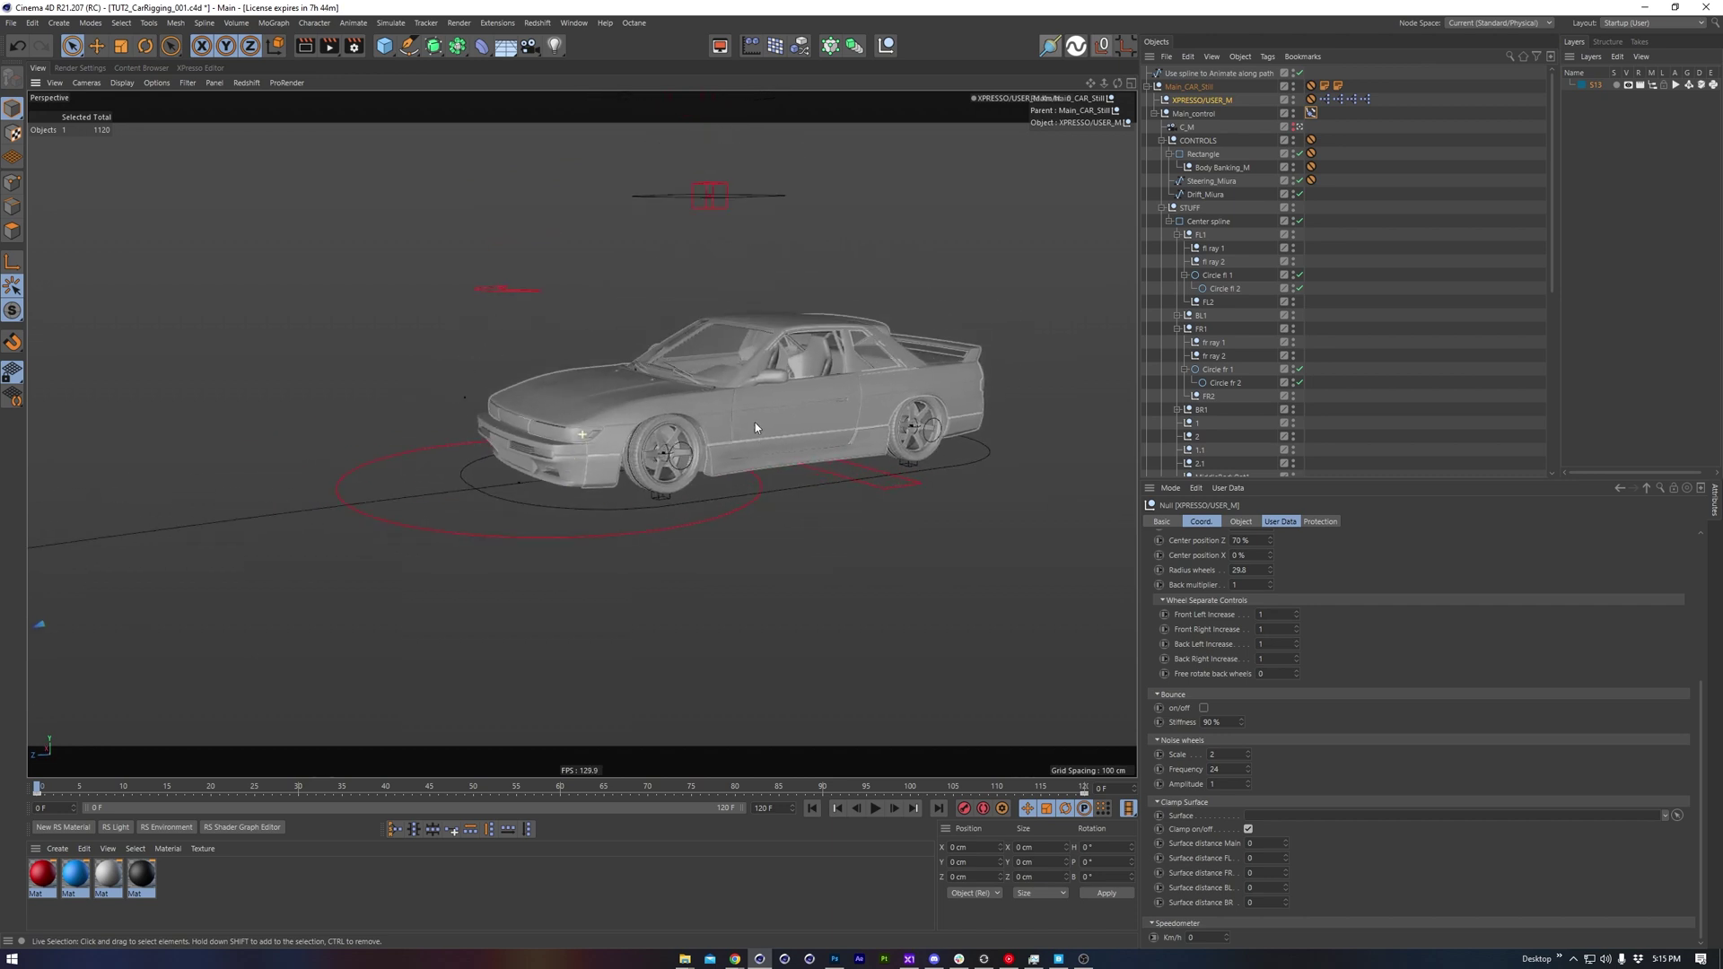
alt+drag(756, 422, 756, 406)
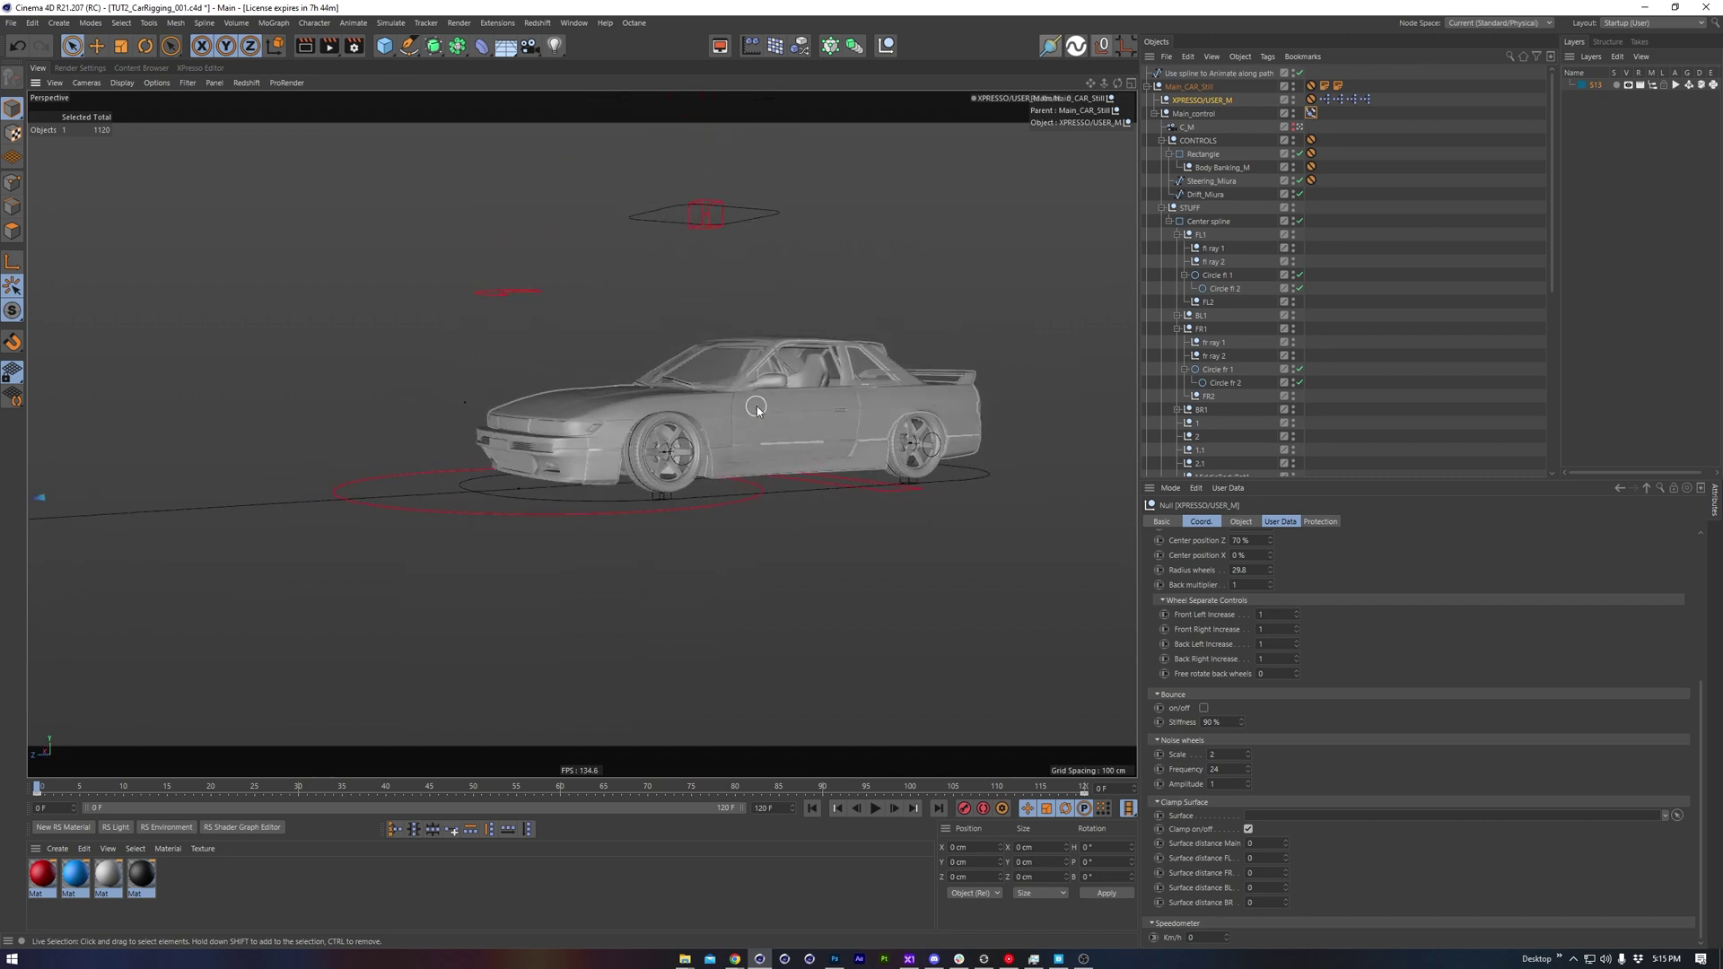